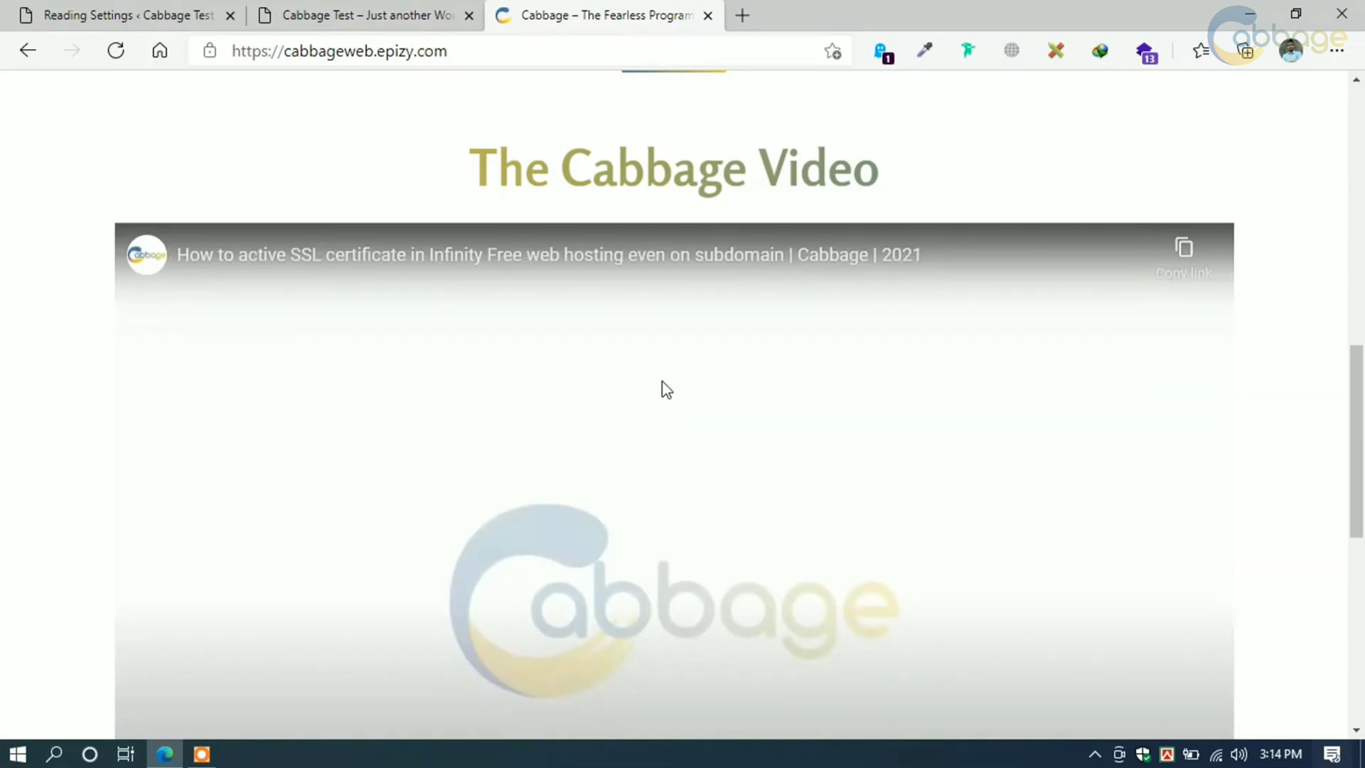
Step: Preview the SSL certificate video in the Cabbage homepage's video gallery and skip ahead to about 1:03
scroll(664, 387, down, 4)
scroll(601, 348, down, 3)
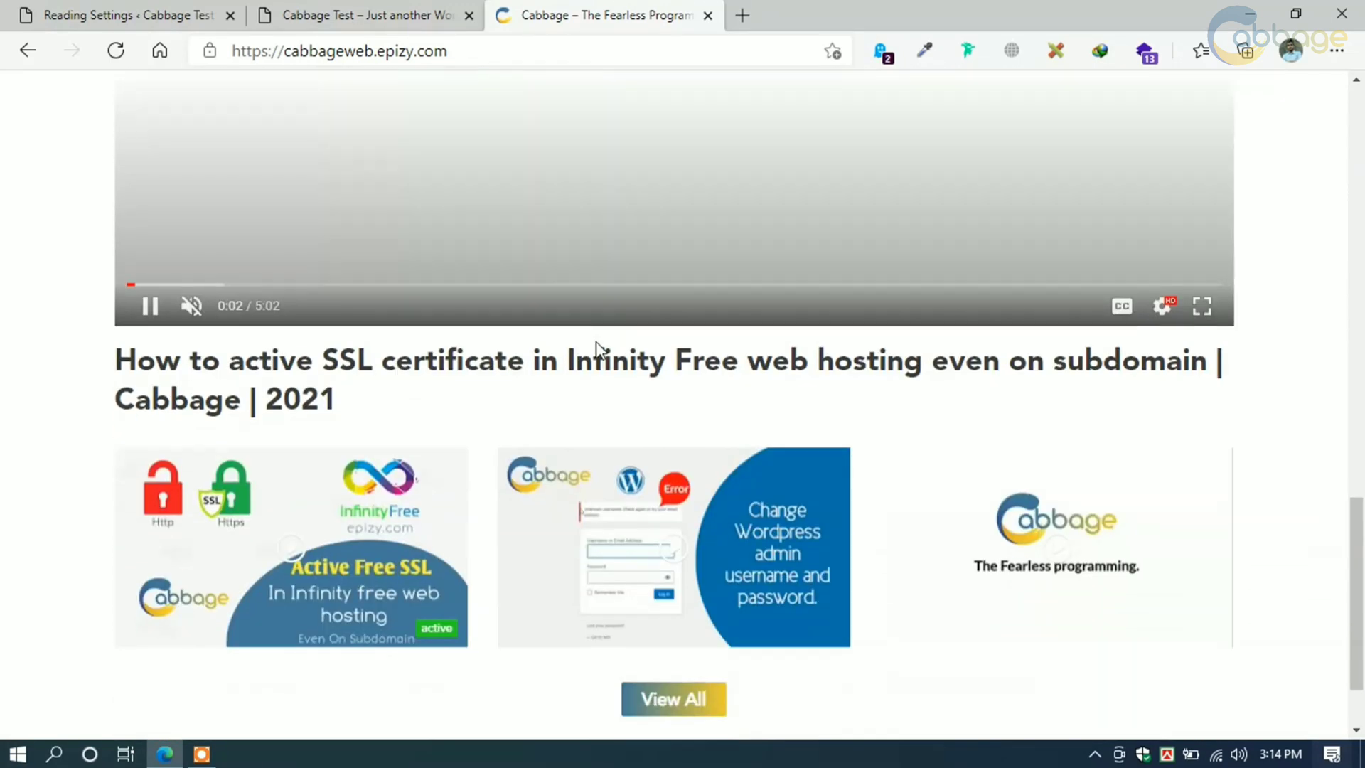
scroll(601, 348, up, 6)
scroll(601, 348, down, 2)
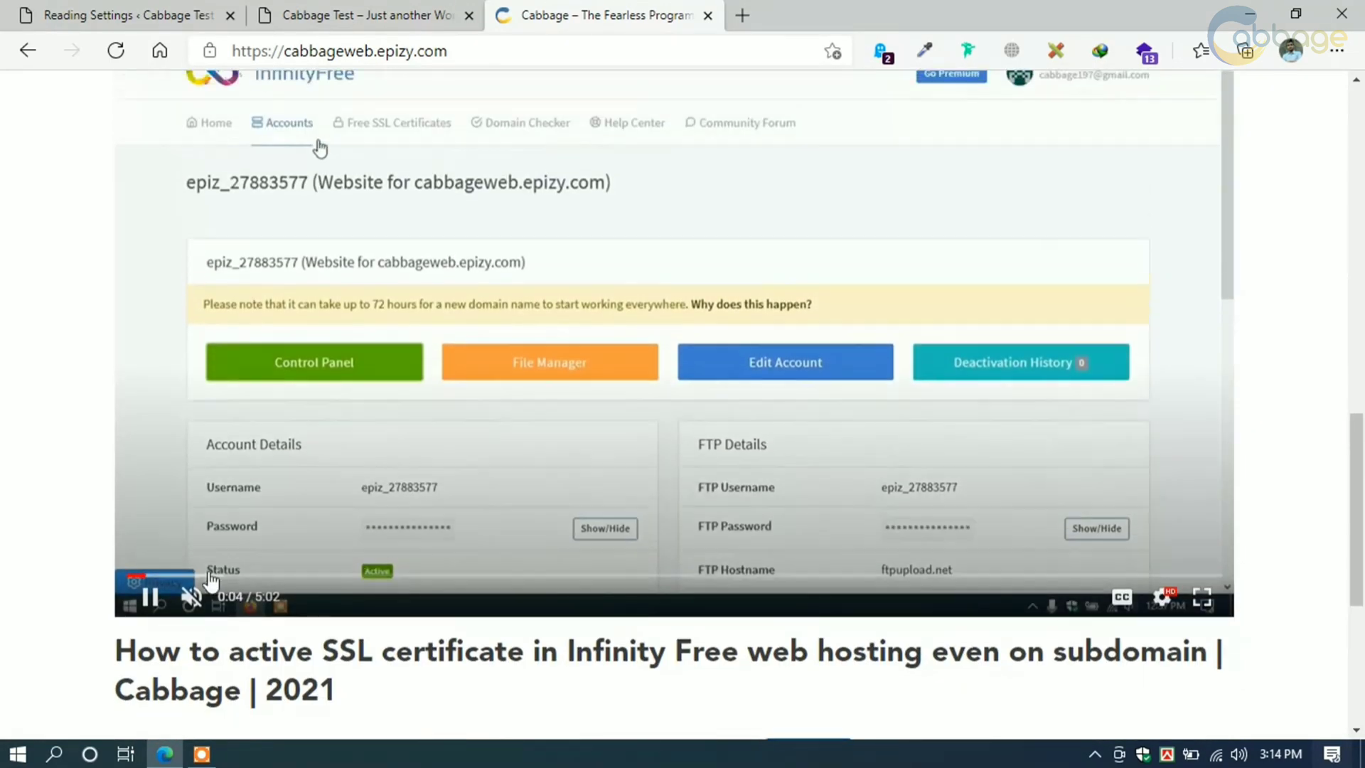
click(355, 575)
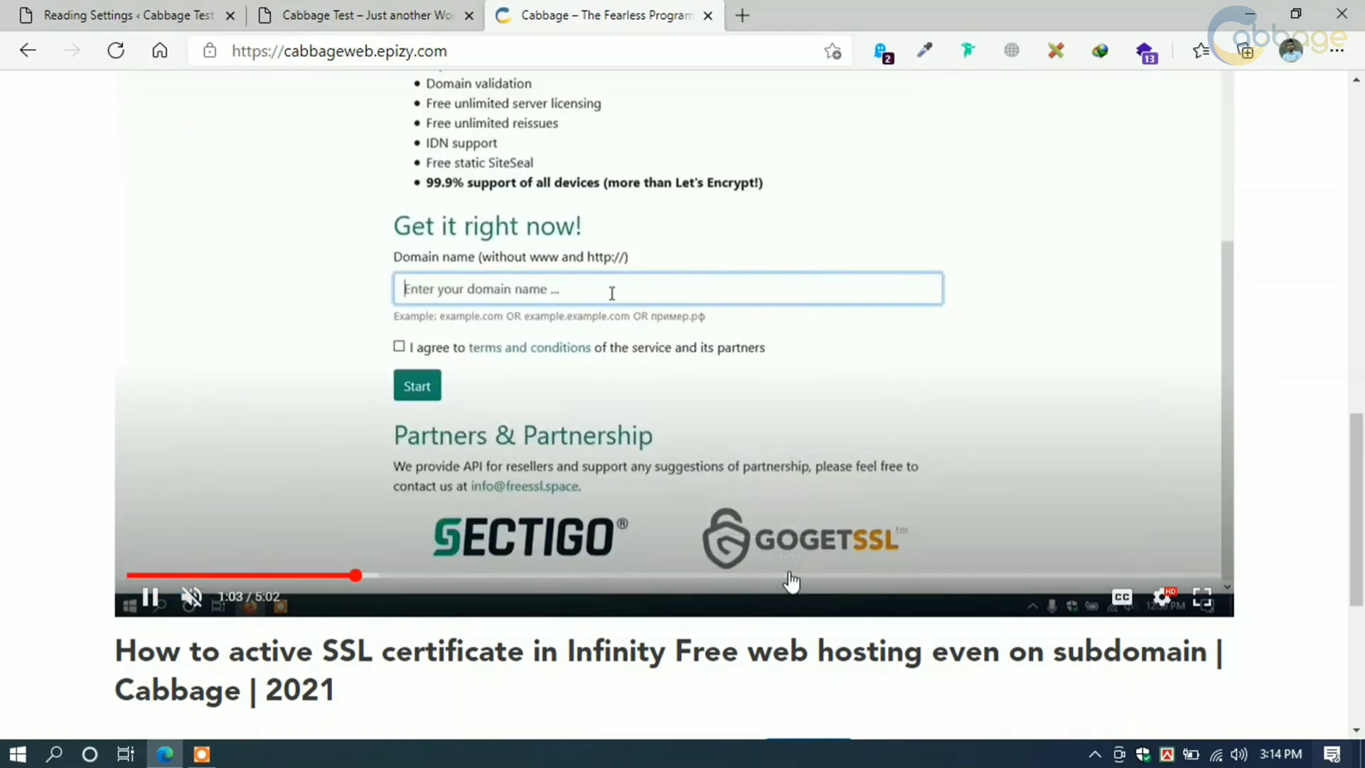
Step: Play the gallery video about changing the WordPress admin username and password in the main player
scroll(628, 339, down, 5)
click(635, 371)
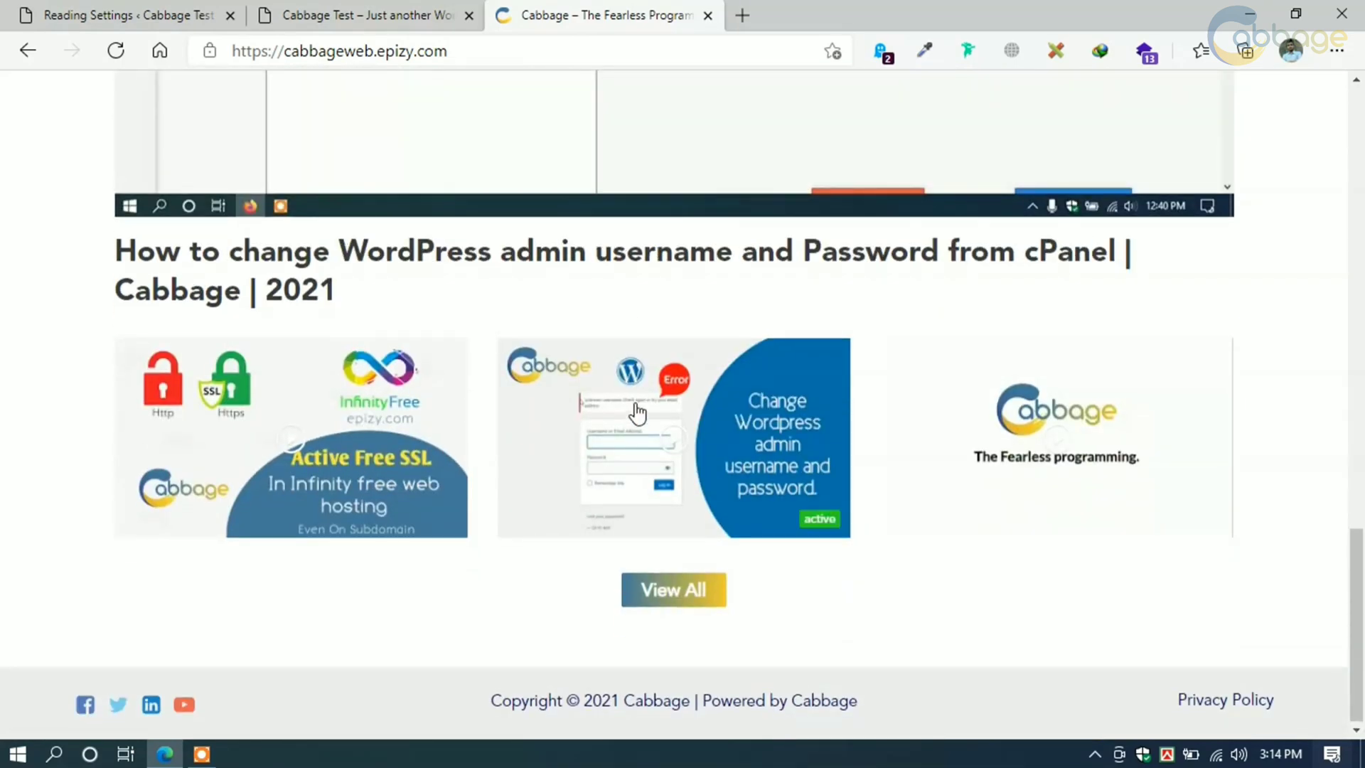
scroll(583, 296, down, 6)
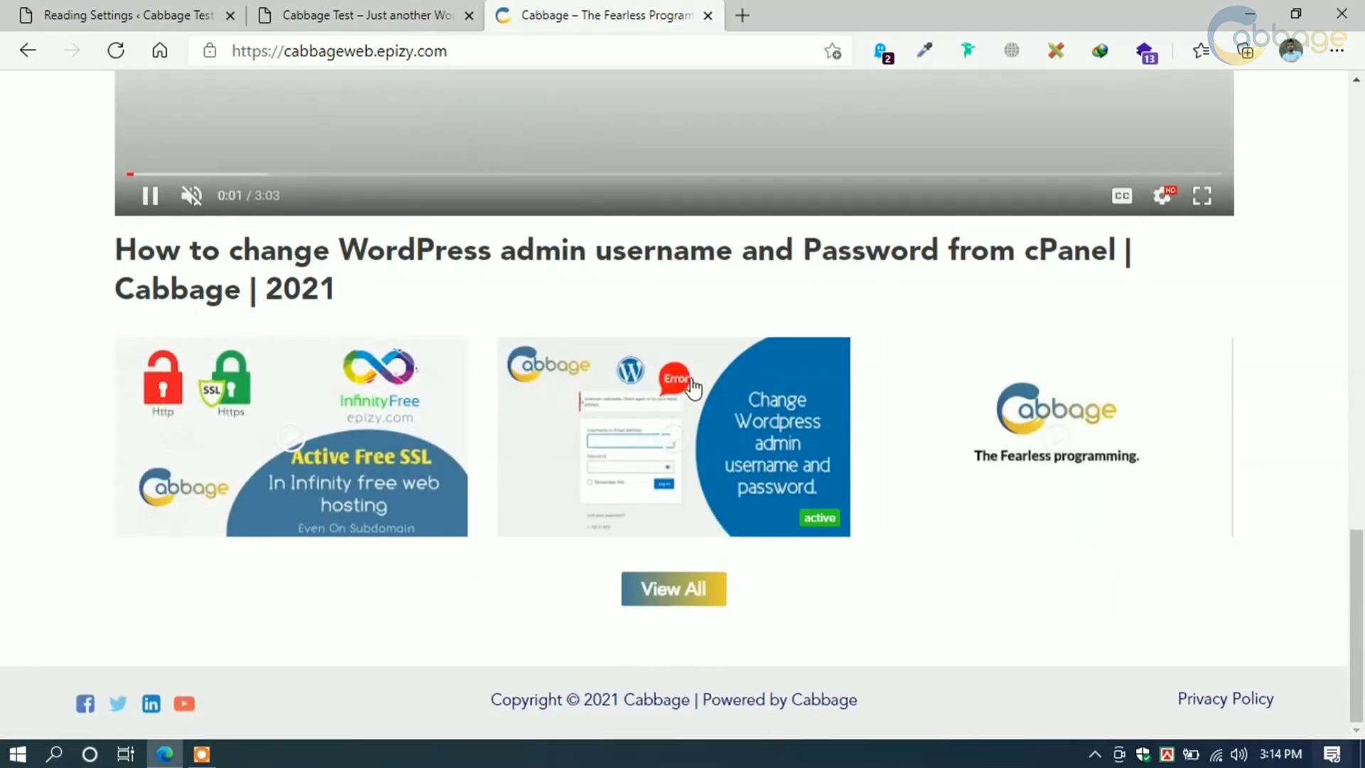
scroll(879, 496, up, 5)
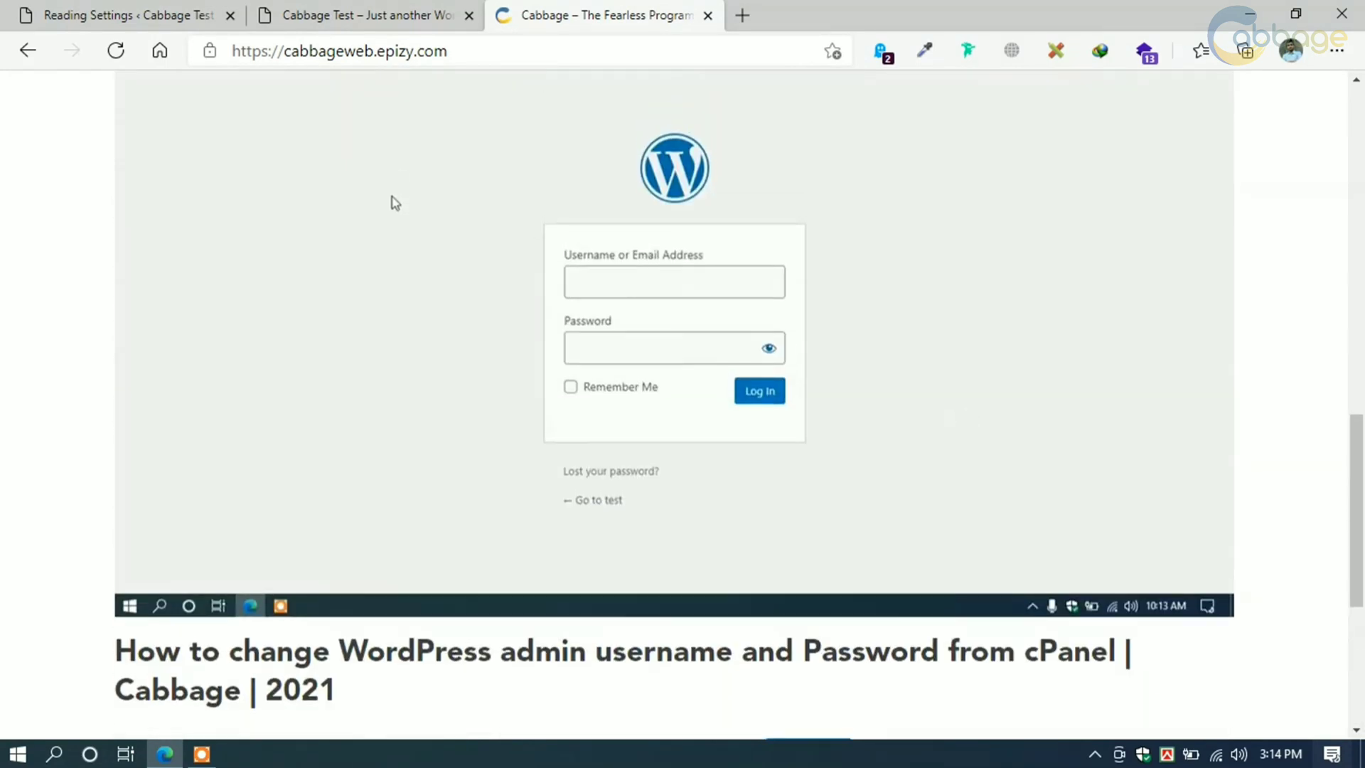
Step: Play the Cabbage channel welcome video from the gallery, skip ahead to about 0:19, and examine the player and thumbnails
scroll(564, 305, down, 5)
click(758, 442)
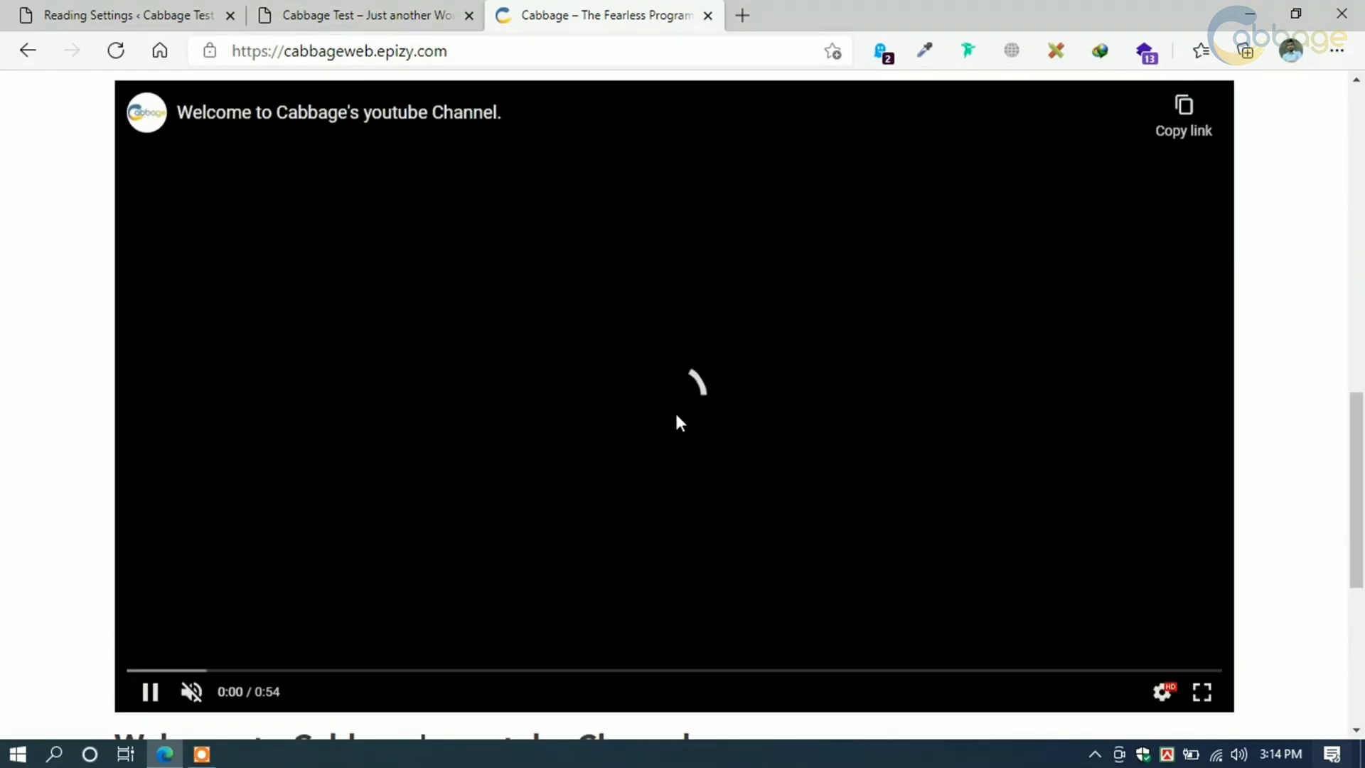
scroll(612, 296, down, 5)
scroll(610, 291, up, 6)
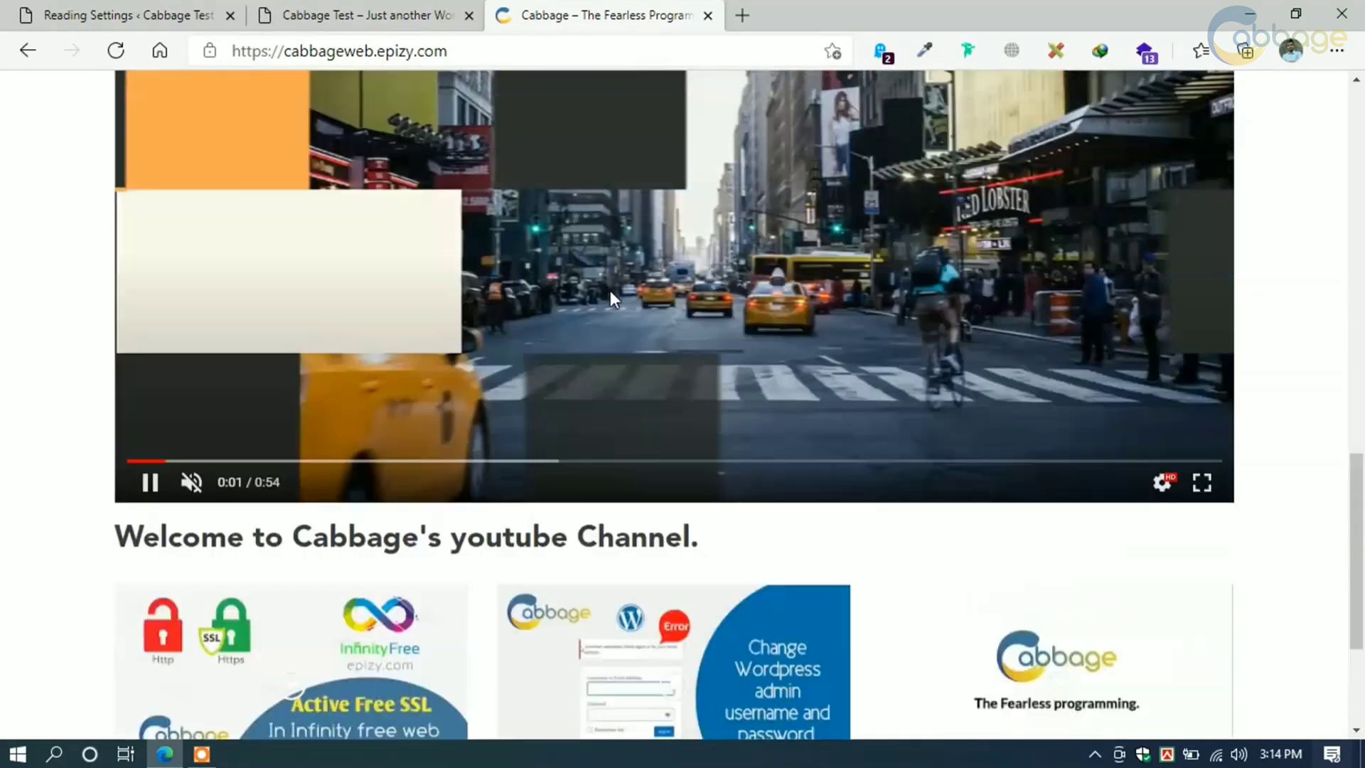
scroll(611, 290, down, 7)
scroll(357, 434, up, 8)
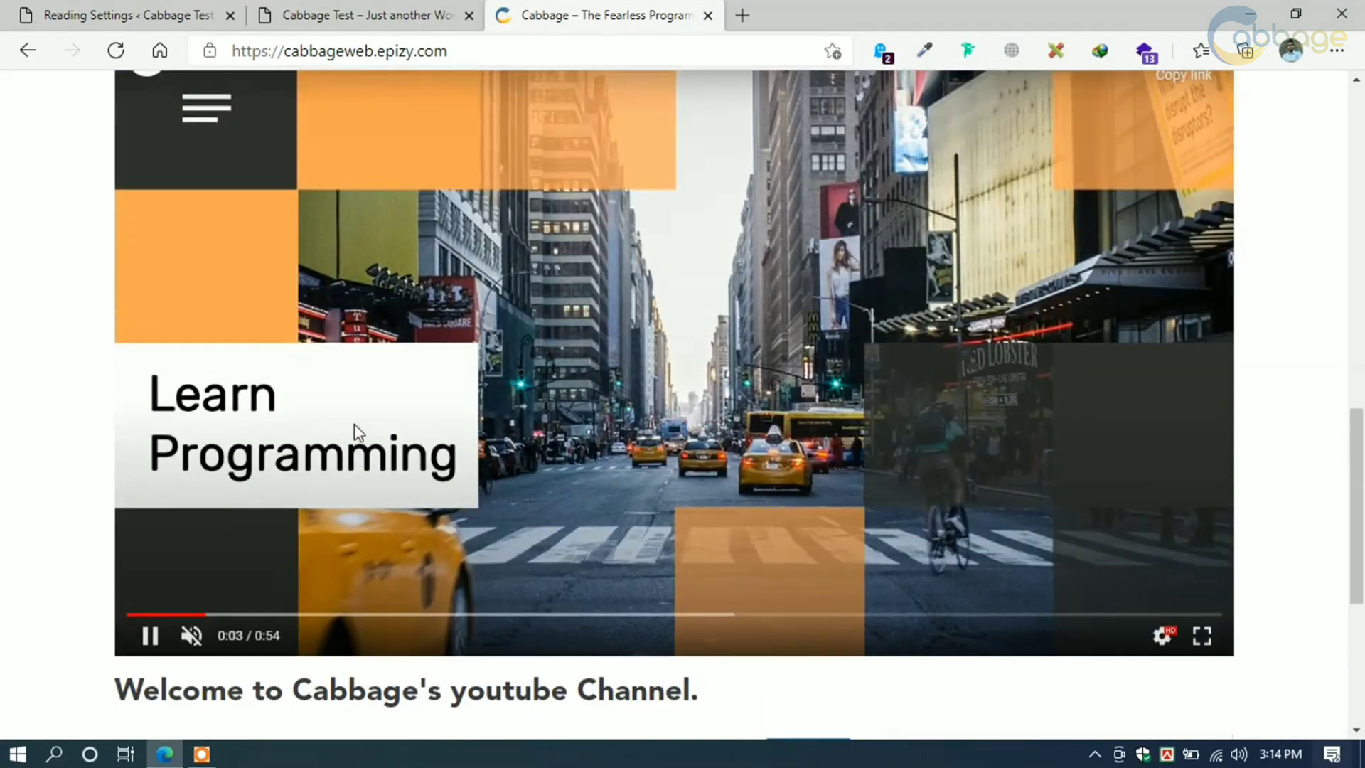
scroll(373, 431, up, 2)
scroll(374, 432, down, 3)
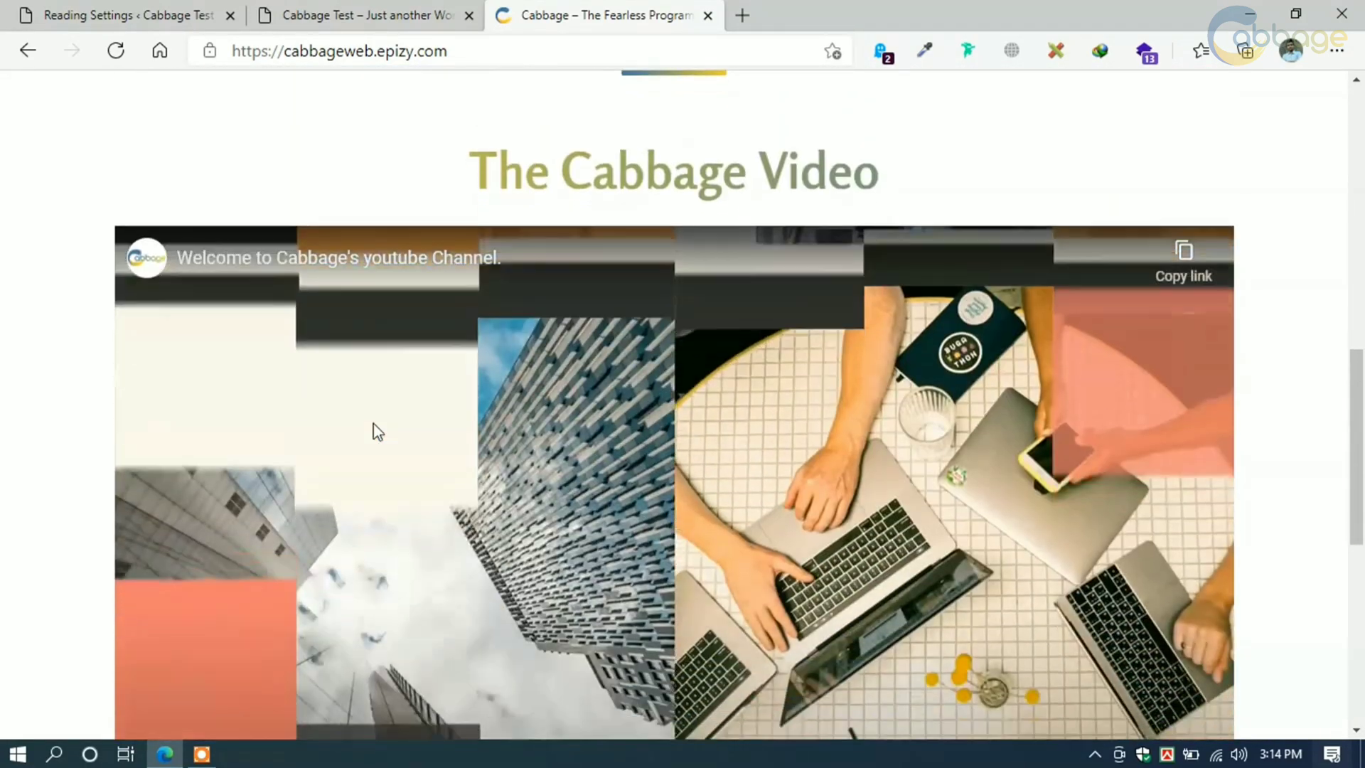
scroll(373, 431, down, 3)
click(523, 614)
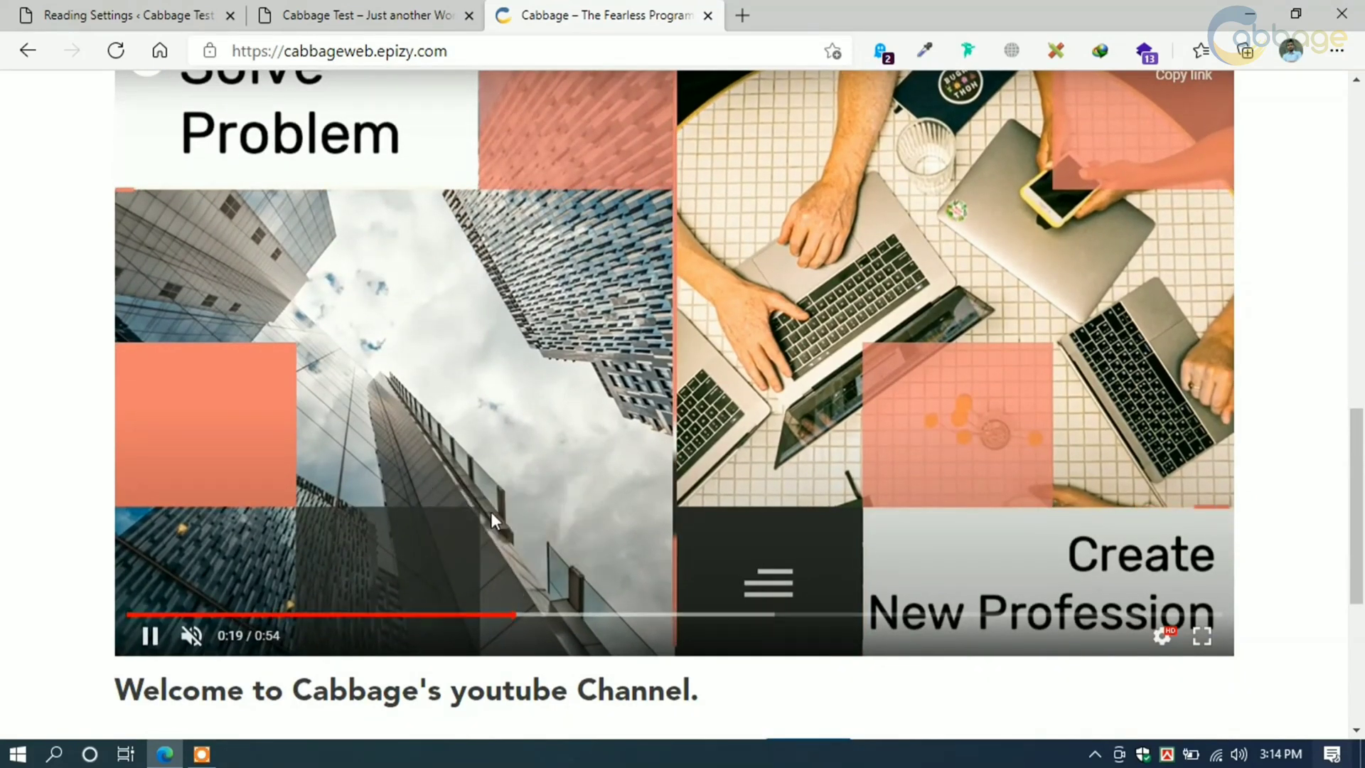
scroll(465, 347, down, 4)
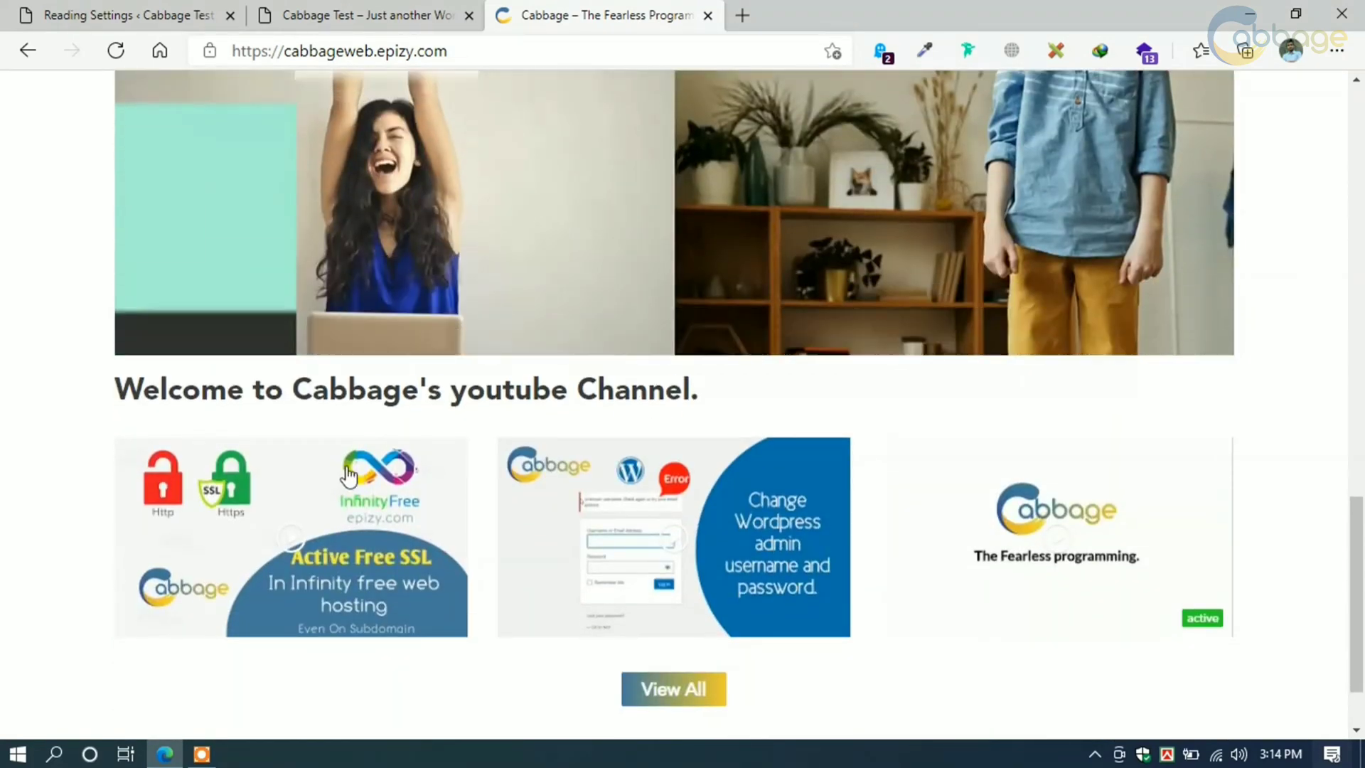
scroll(348, 475, up, 3)
scroll(349, 477, up, 1)
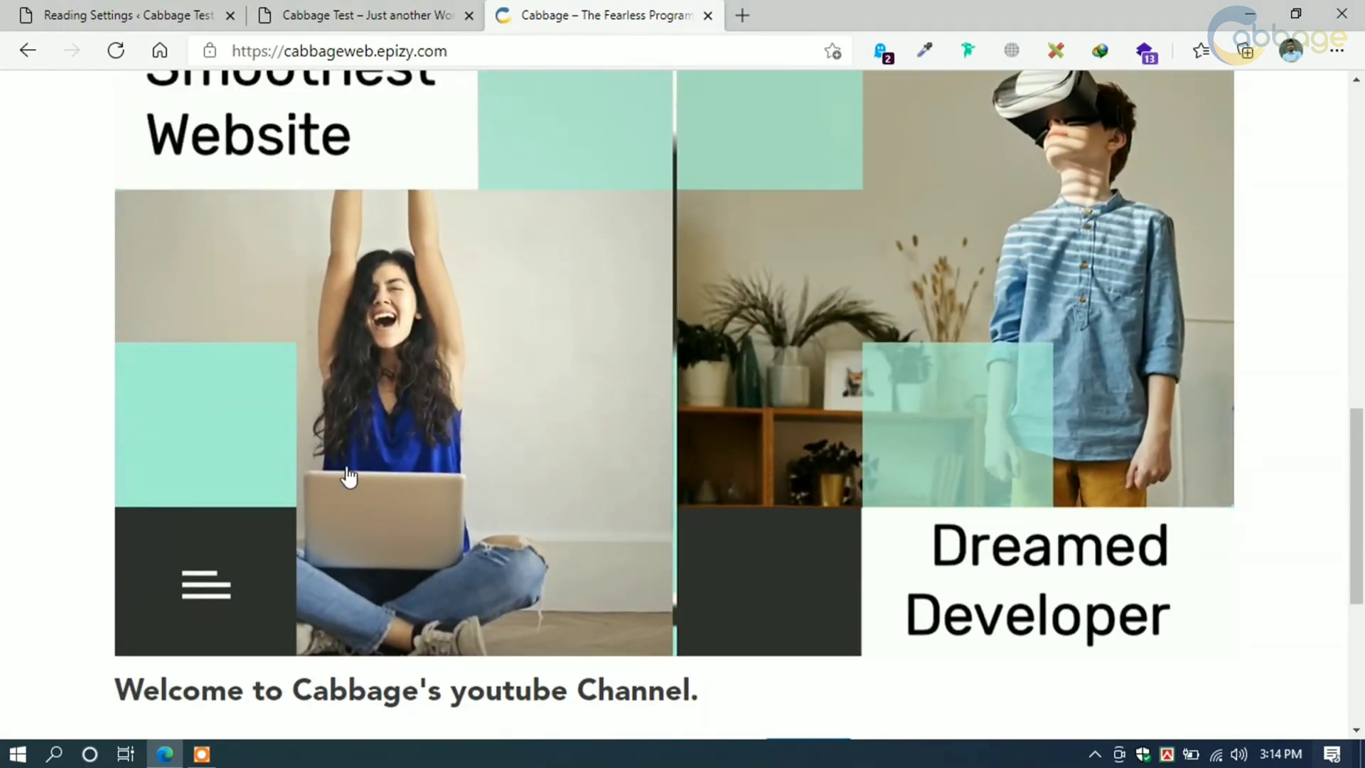
scroll(349, 476, down, 1)
scroll(349, 475, down, 5)
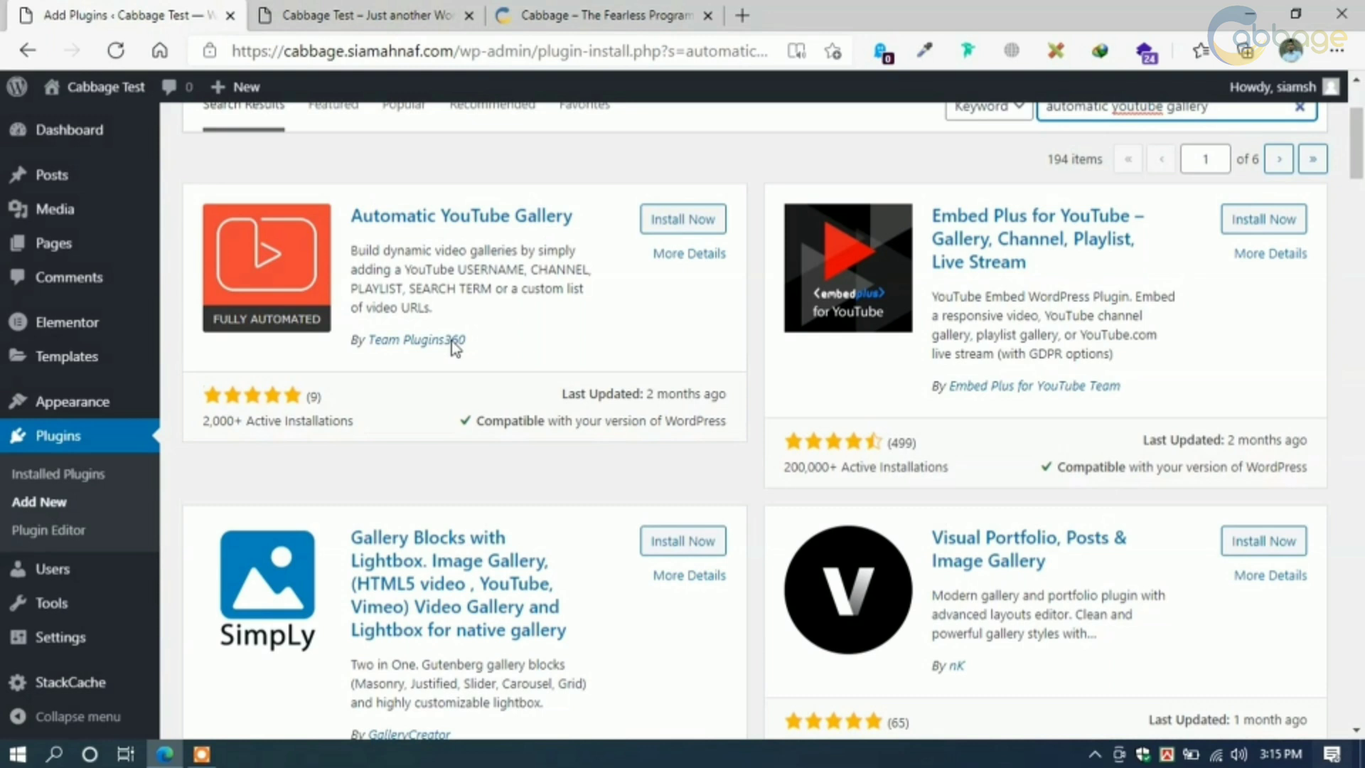
Step: Install and activate the Automatic YouTube Gallery plugin by Team Plugins360, and opt in to its update notifications and diagnostic tracking
scroll(455, 346, up, 3)
scroll(676, 246, down, 1)
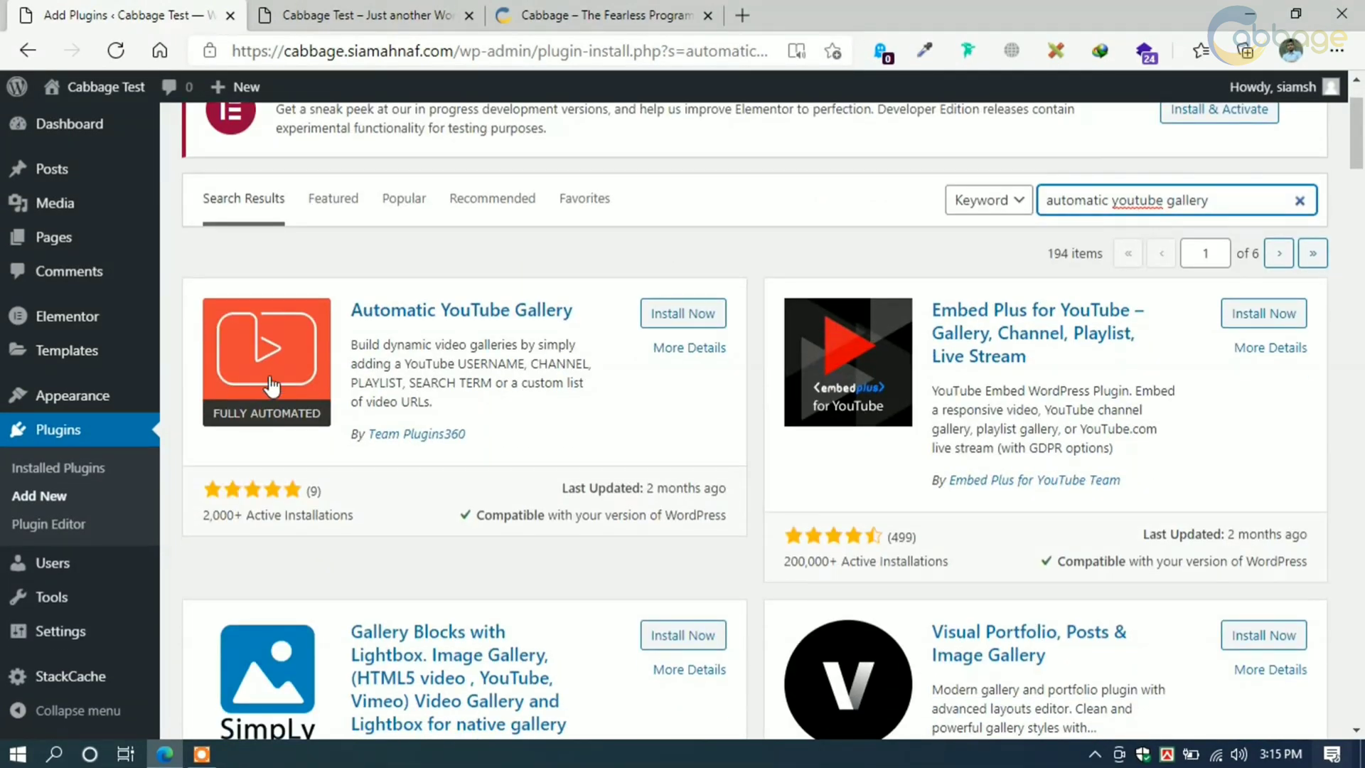
scroll(601, 333, down, 1)
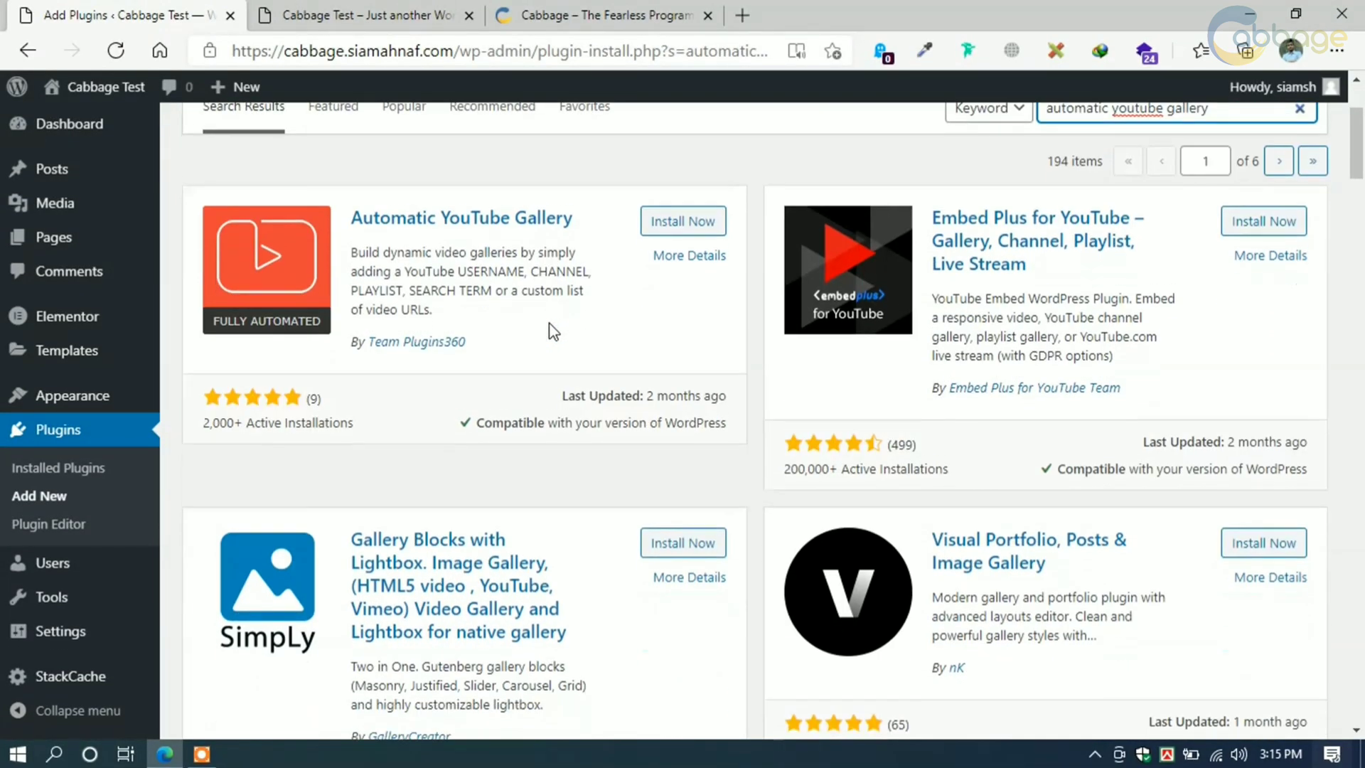
scroll(448, 355, up, 1)
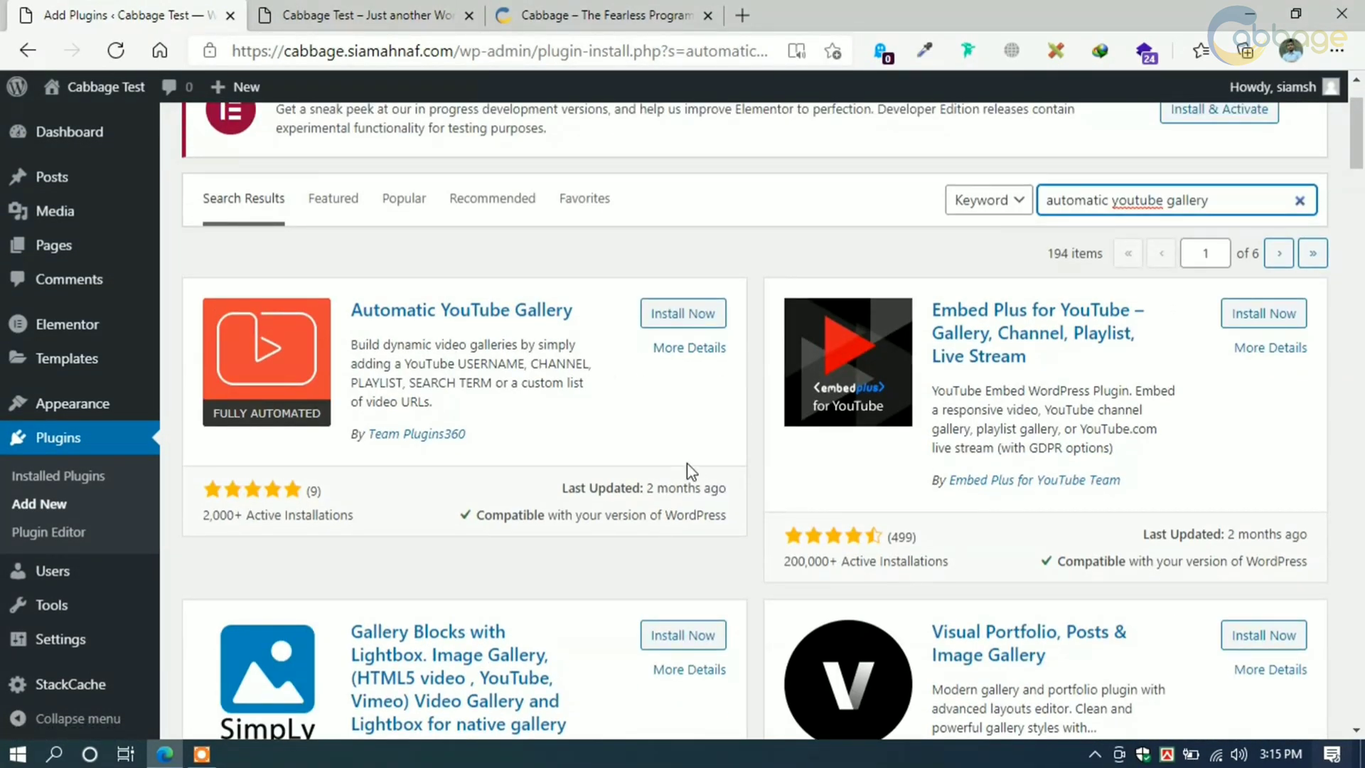
scroll(704, 377, down, 1)
click(649, 216)
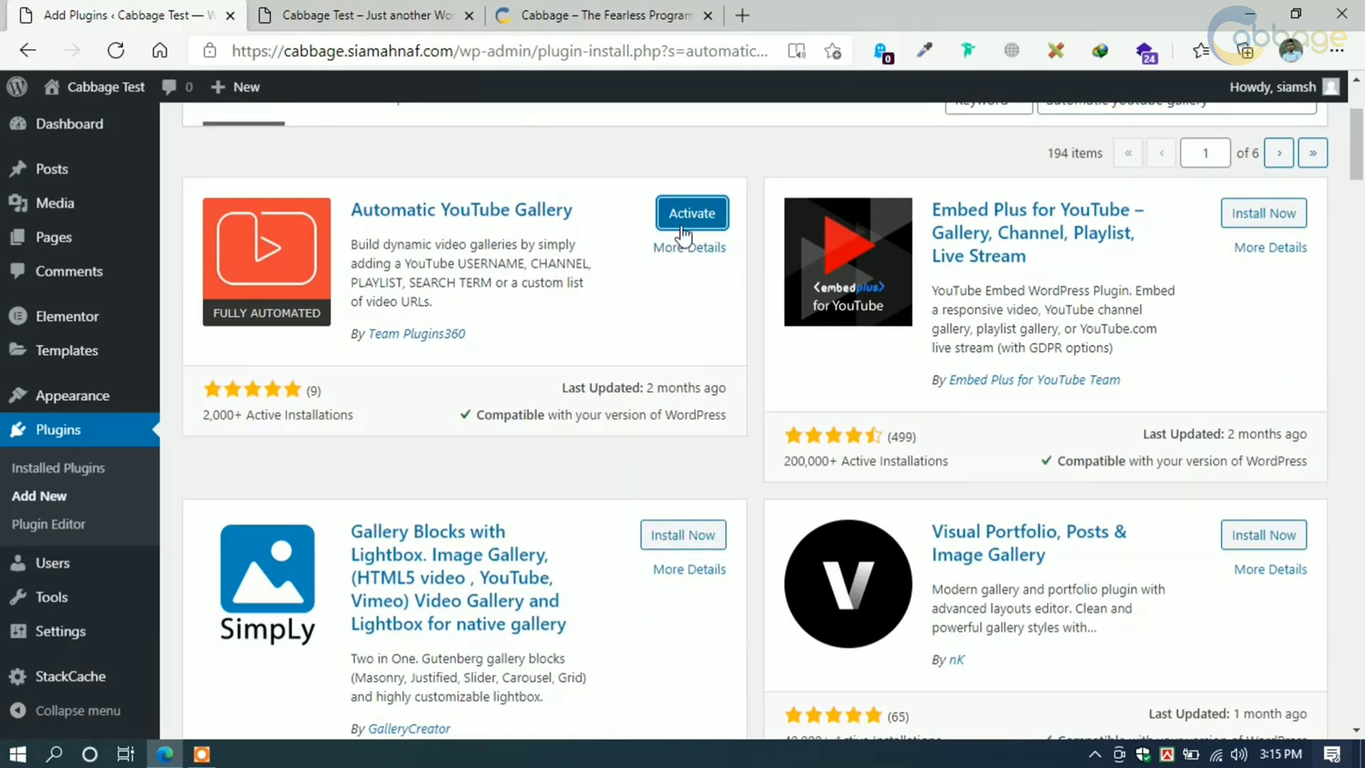
click(686, 213)
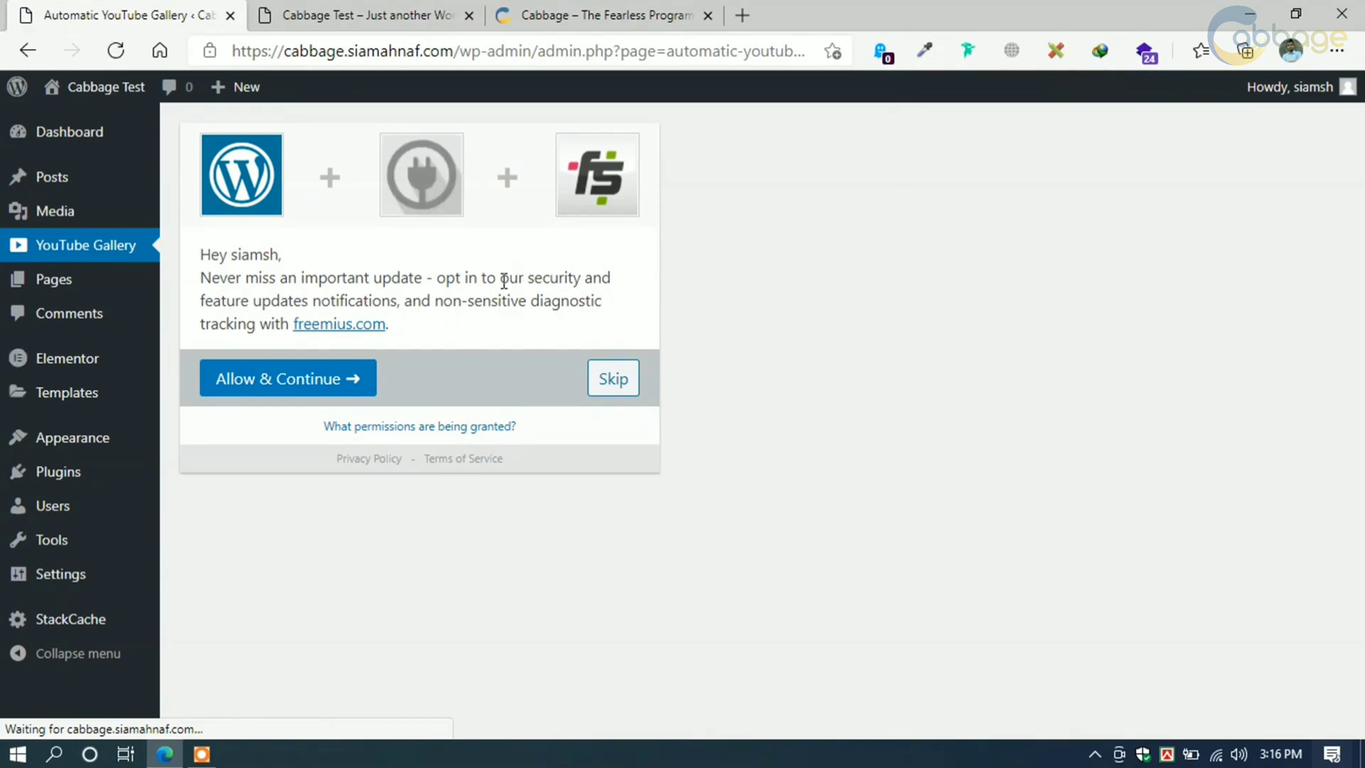
click(300, 393)
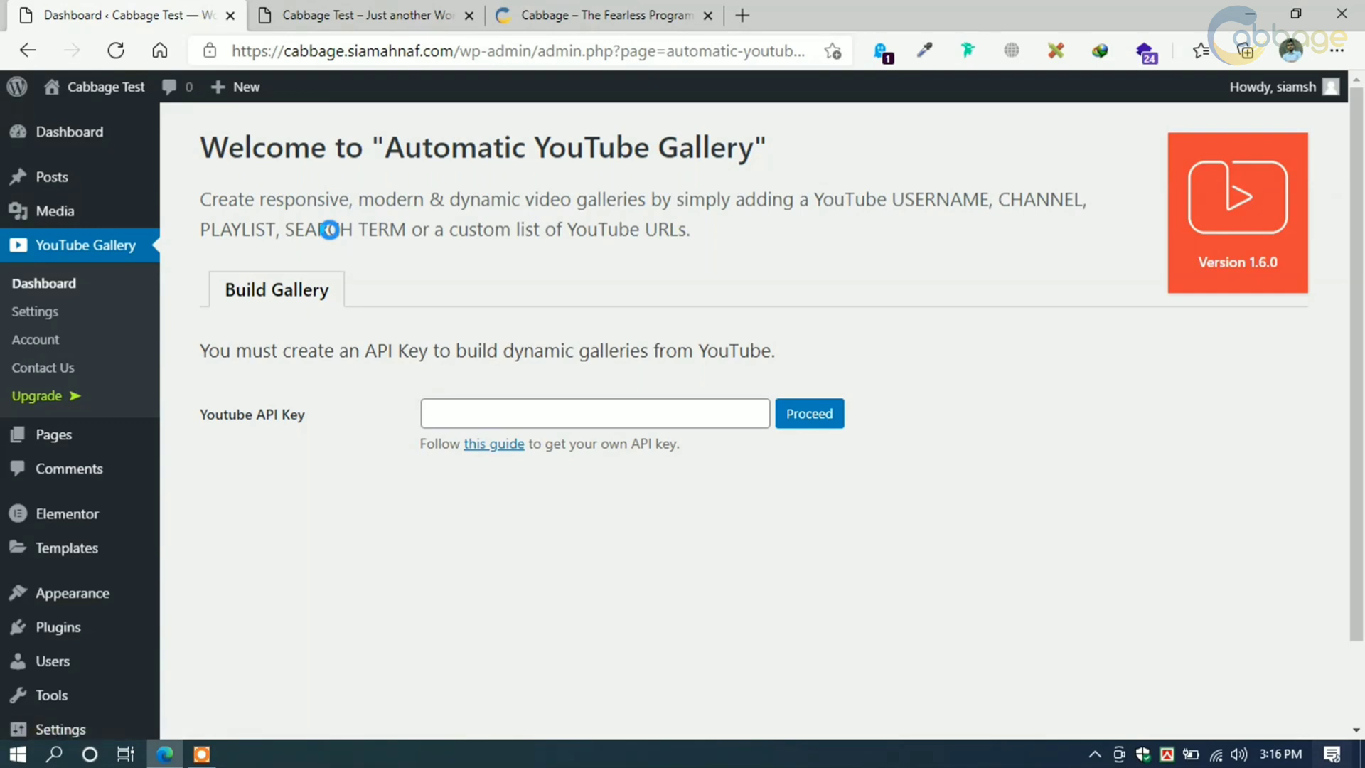
Step: Look through the plugin's linked guide on getting a YouTube API key, and return to the Build Gallery page
scroll(288, 295, down, 2)
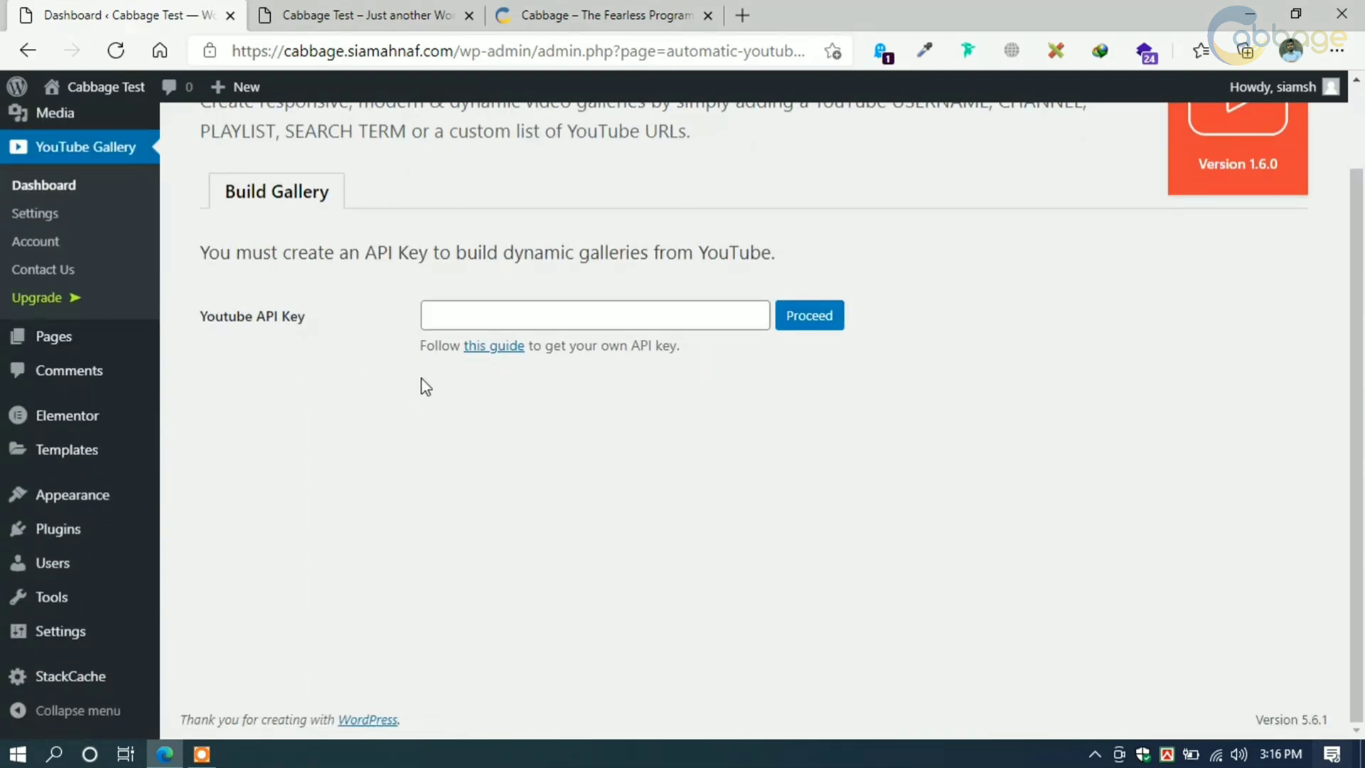
click(492, 348)
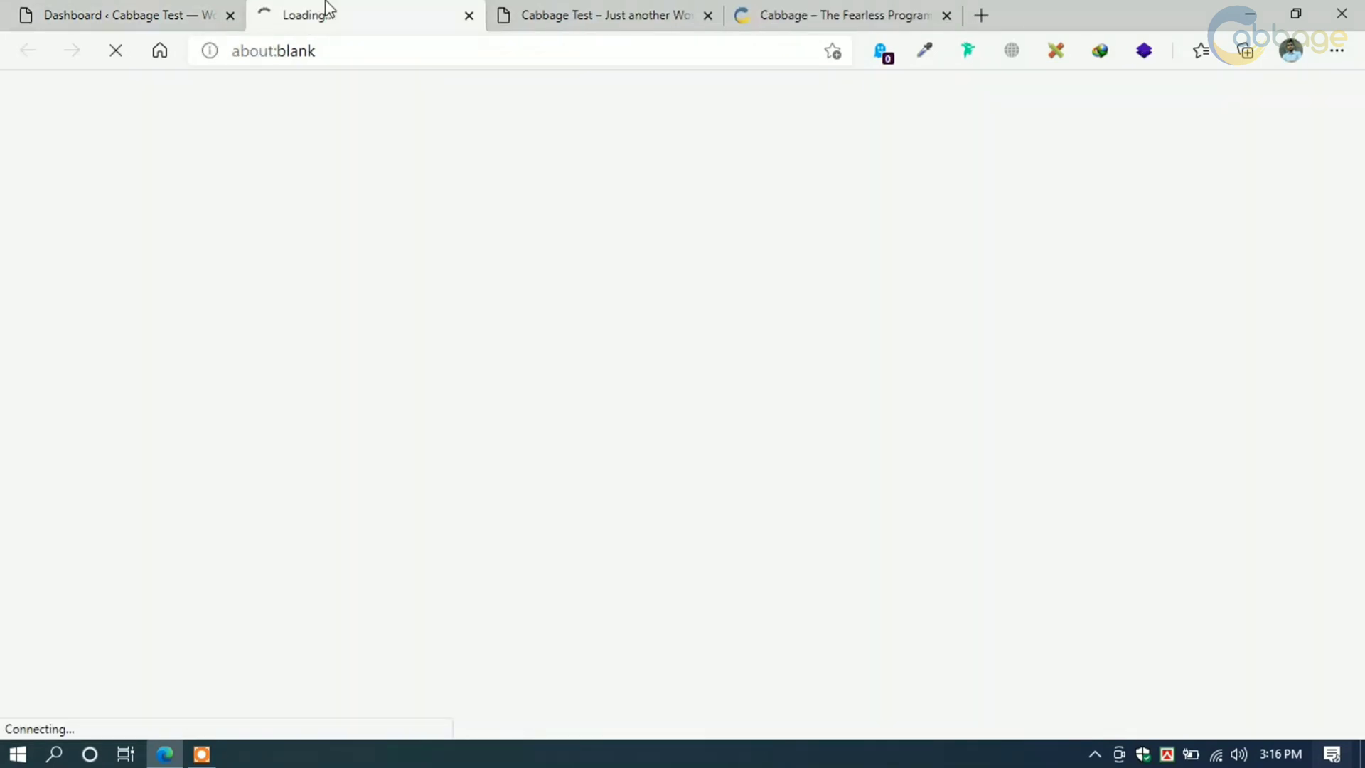
scroll(472, 403, down, 20)
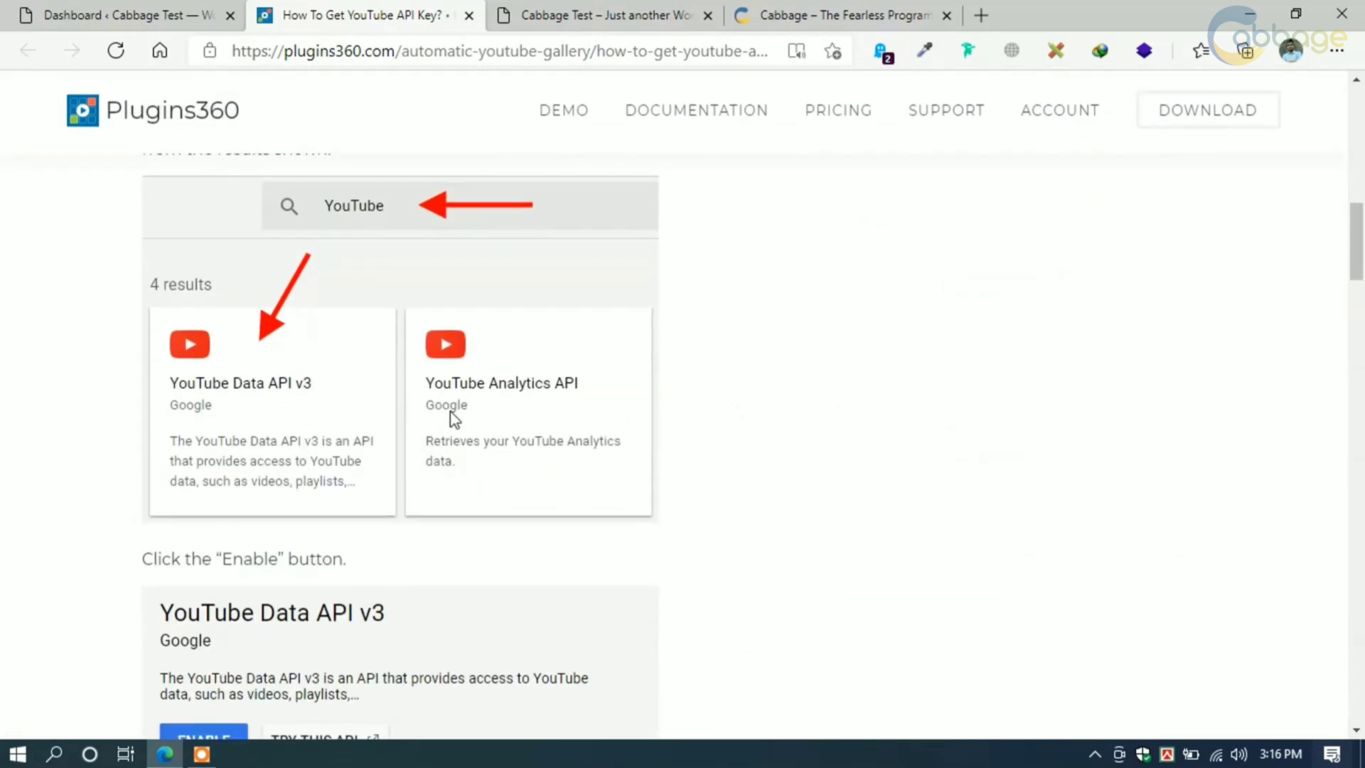
click(469, 15)
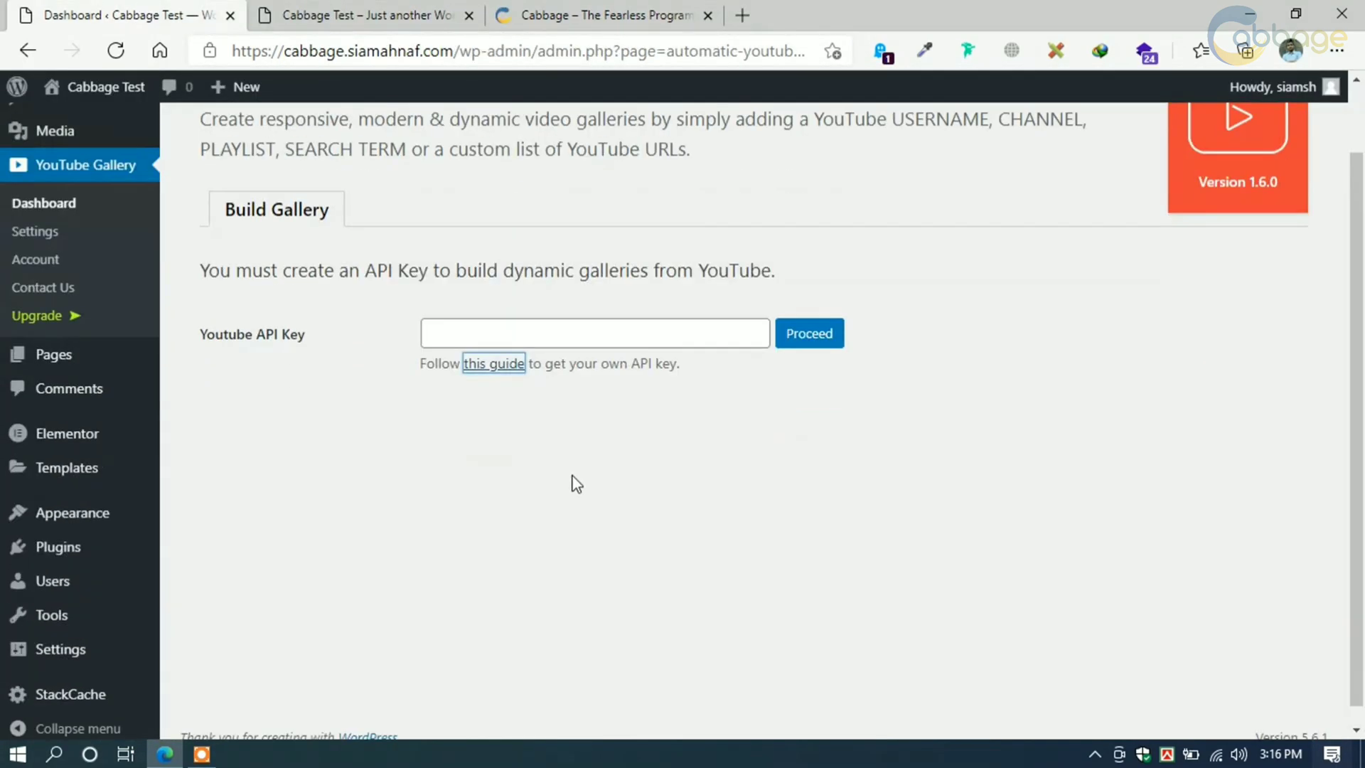
click(743, 12)
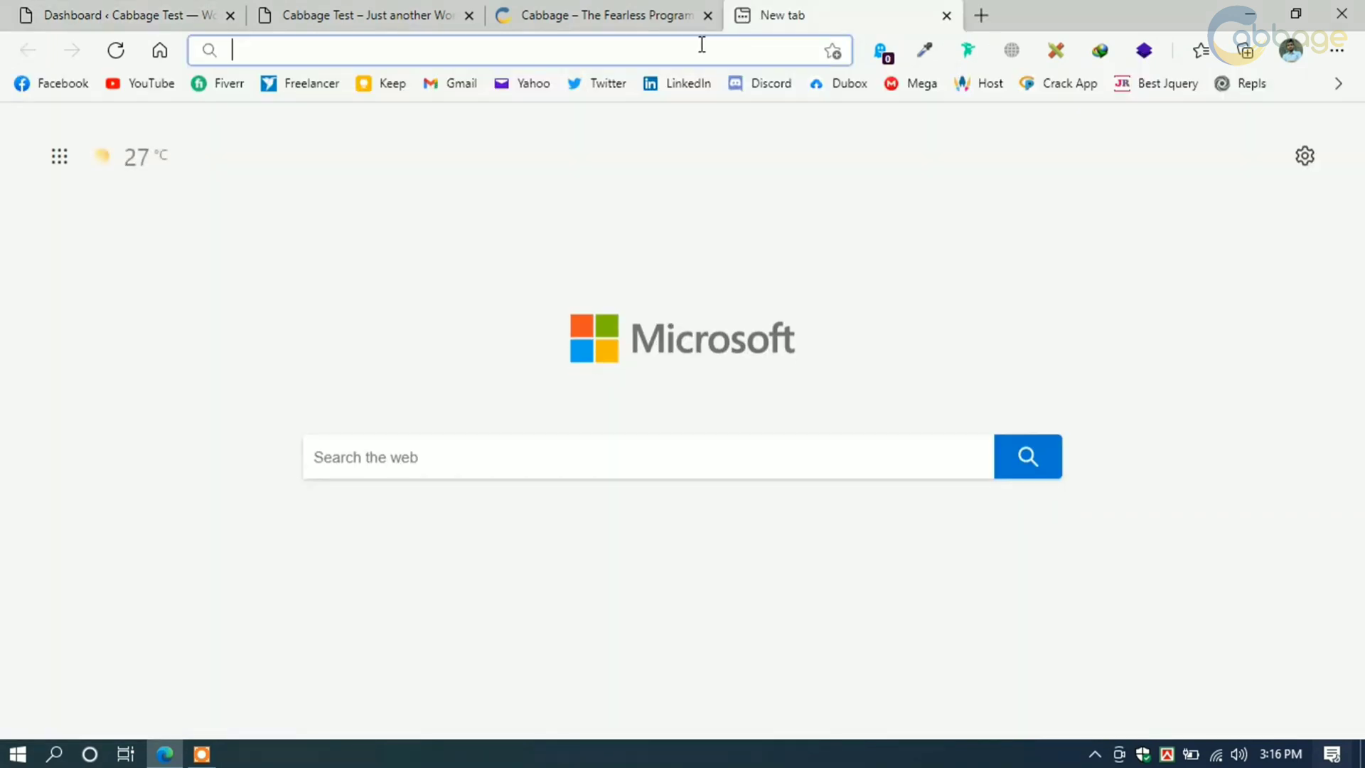
text(https://console.developers.google.com/)
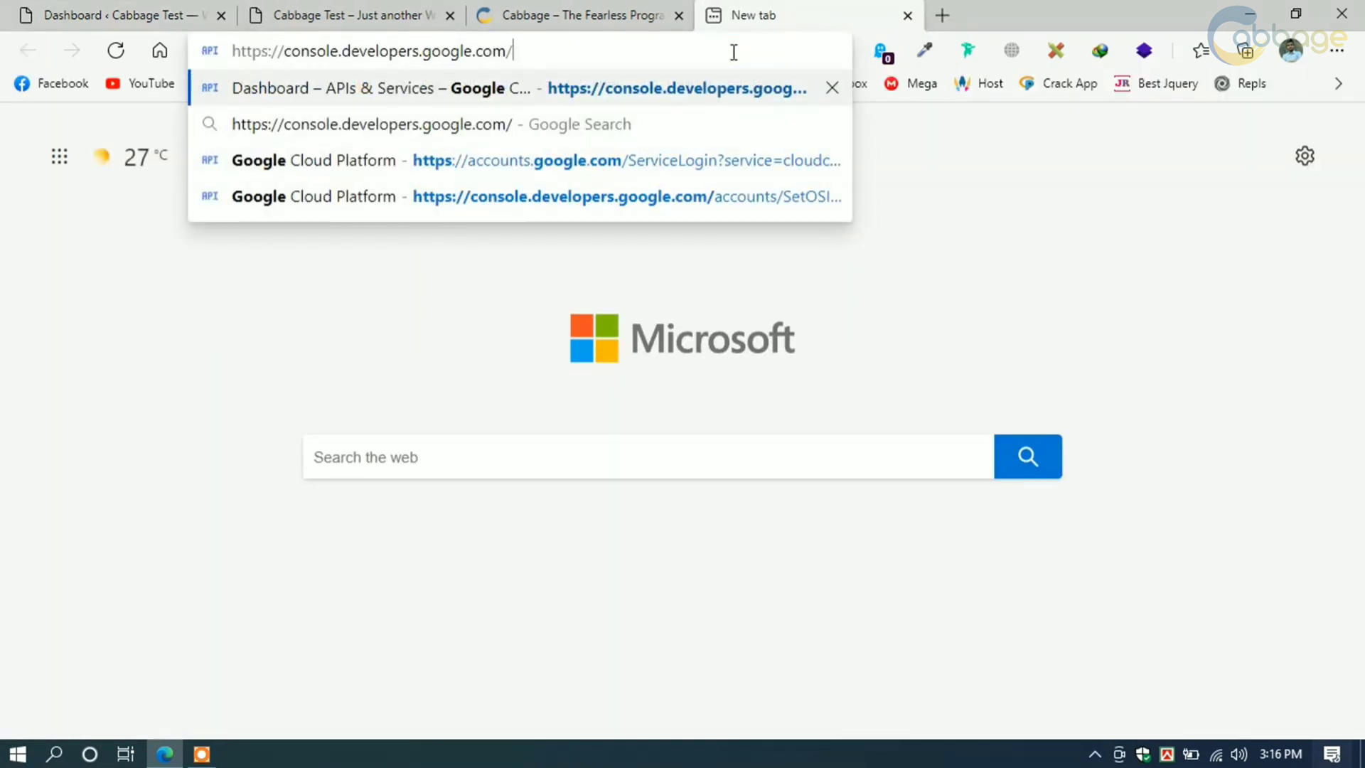
key(Return)
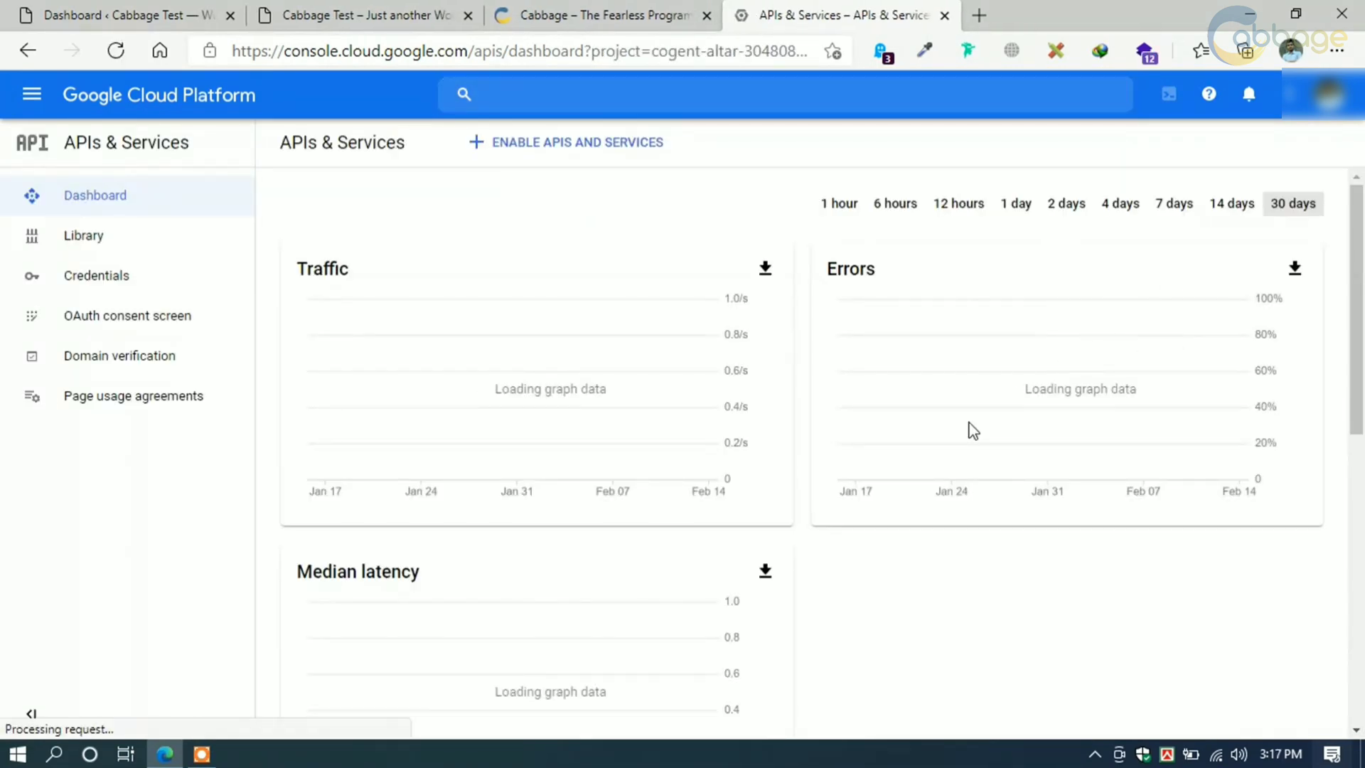
scroll(884, 509, down, 7)
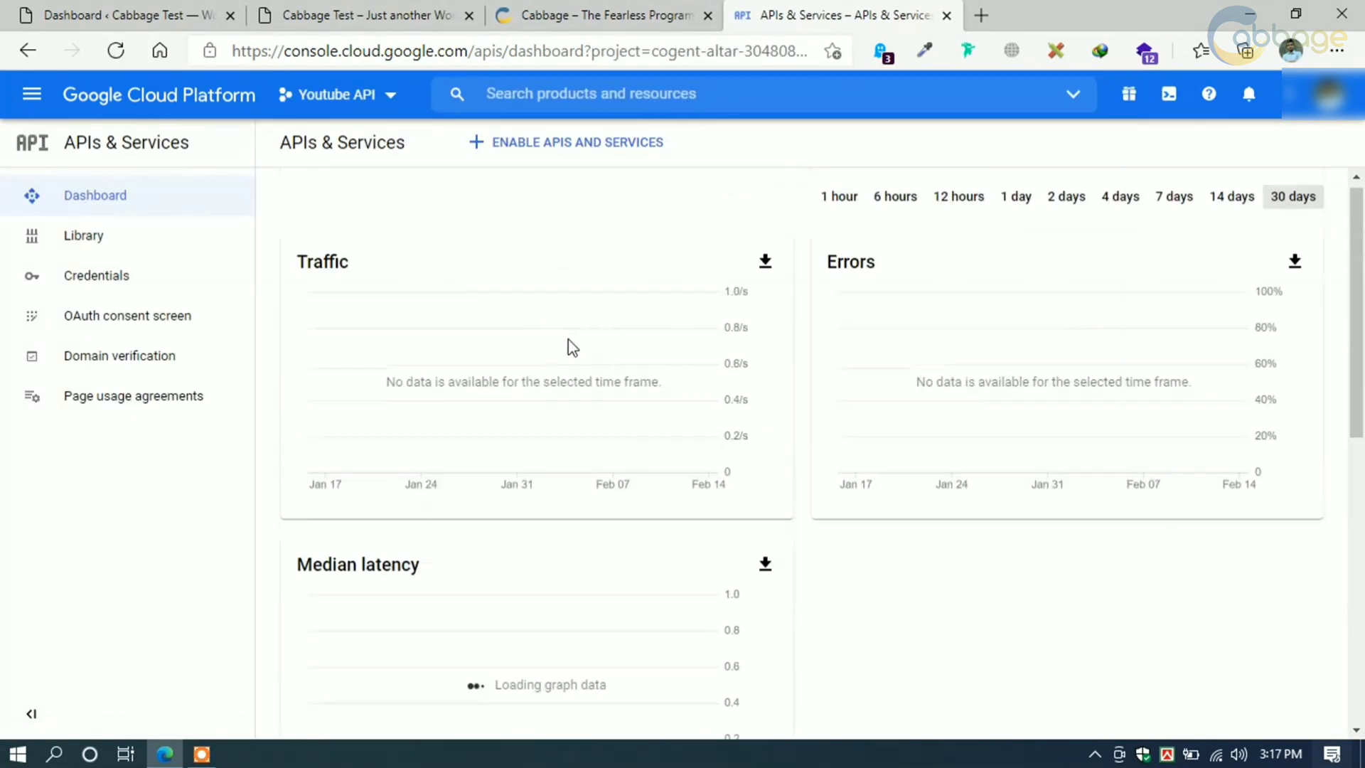
Step: Create a new project named "Webiste Youtube API" without an organization and make it the active project
click(390, 106)
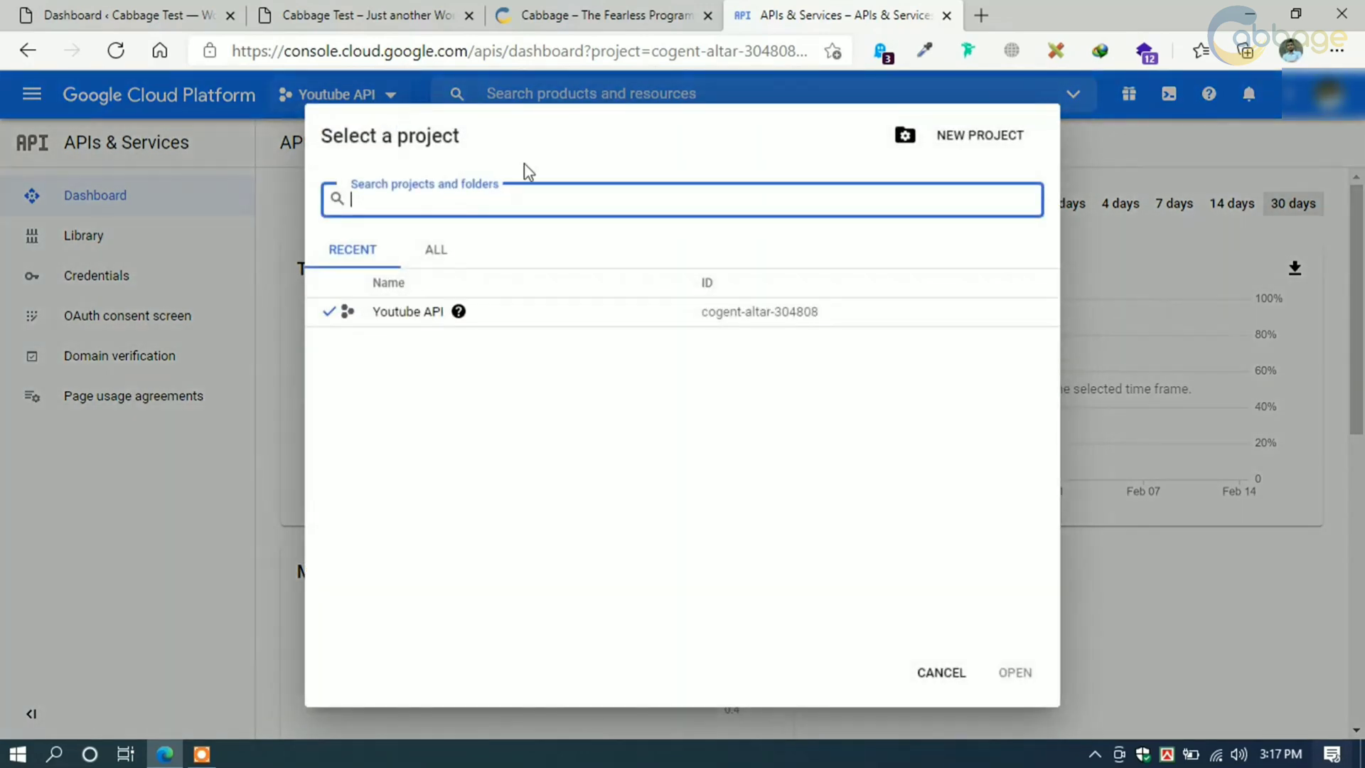
click(951, 142)
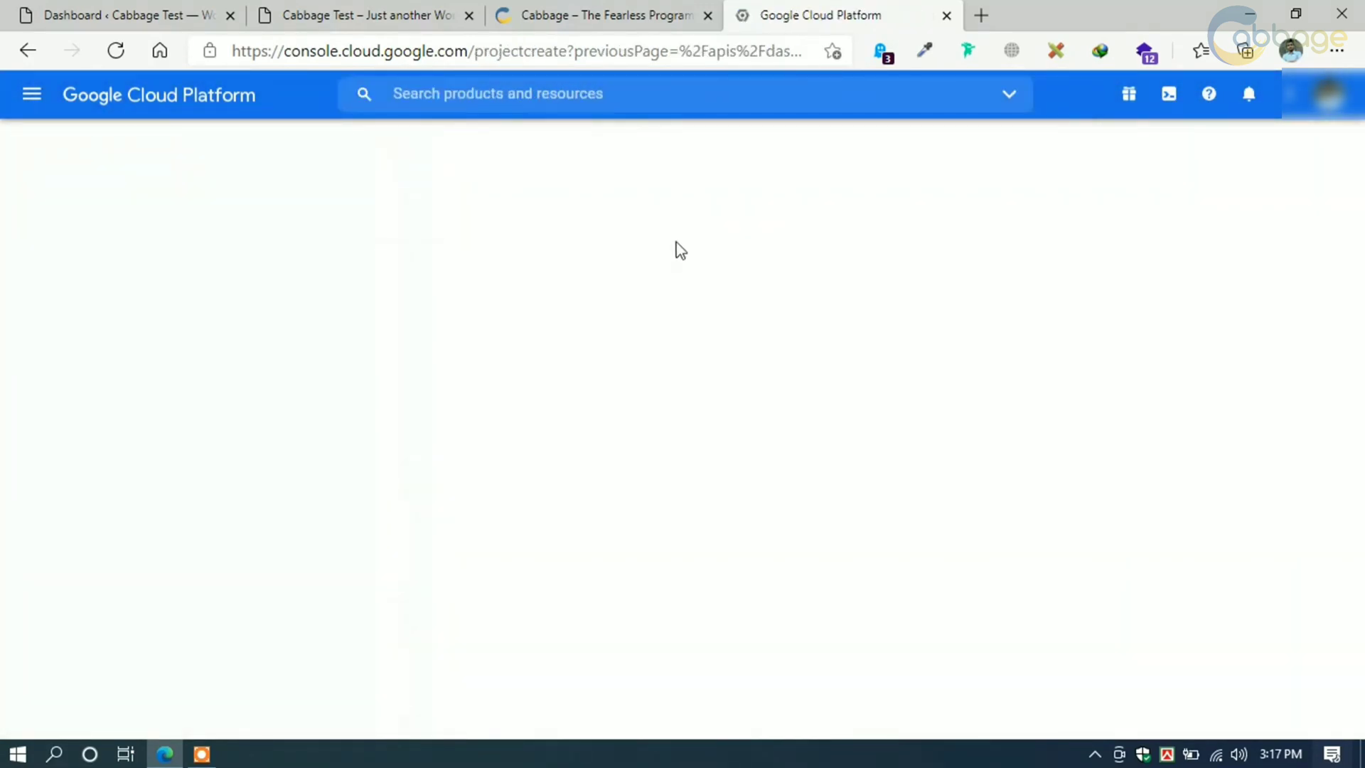
text(Webiste Youtube API)
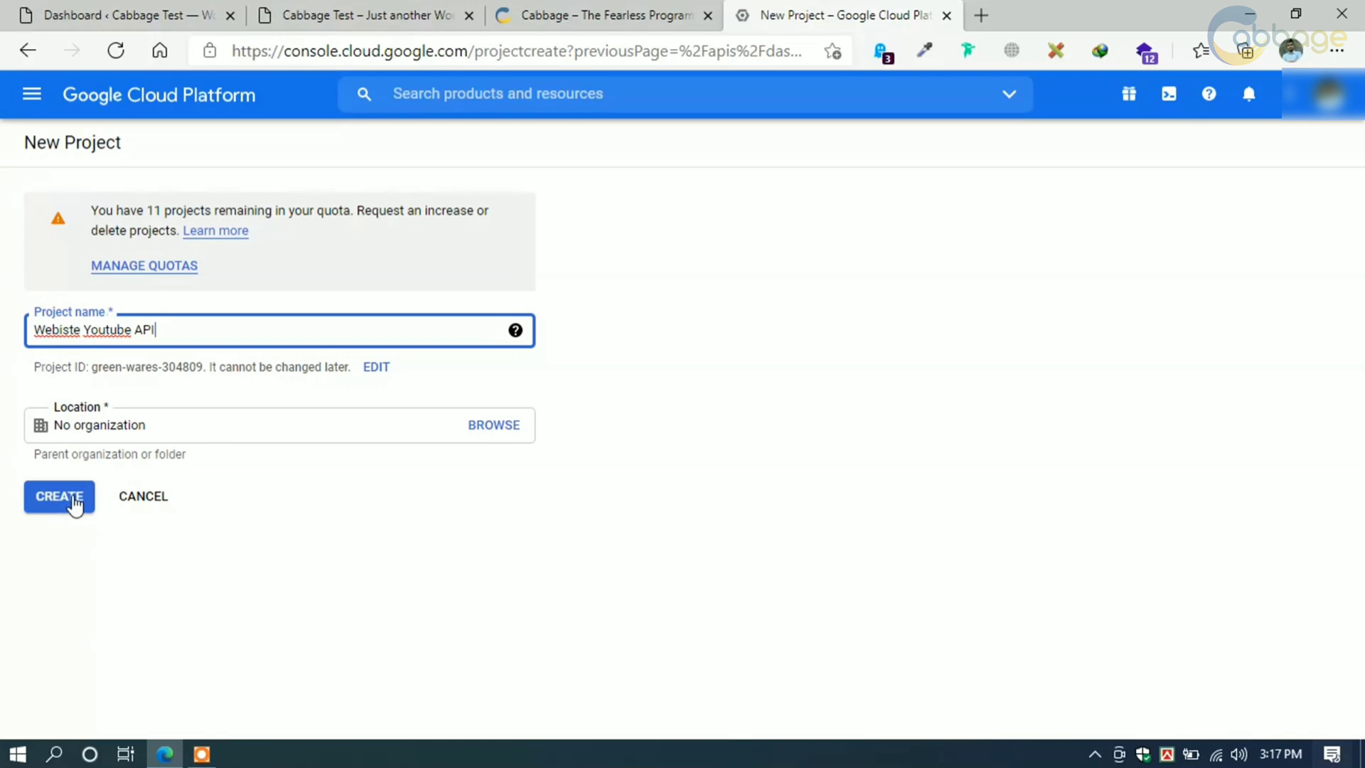
click(75, 504)
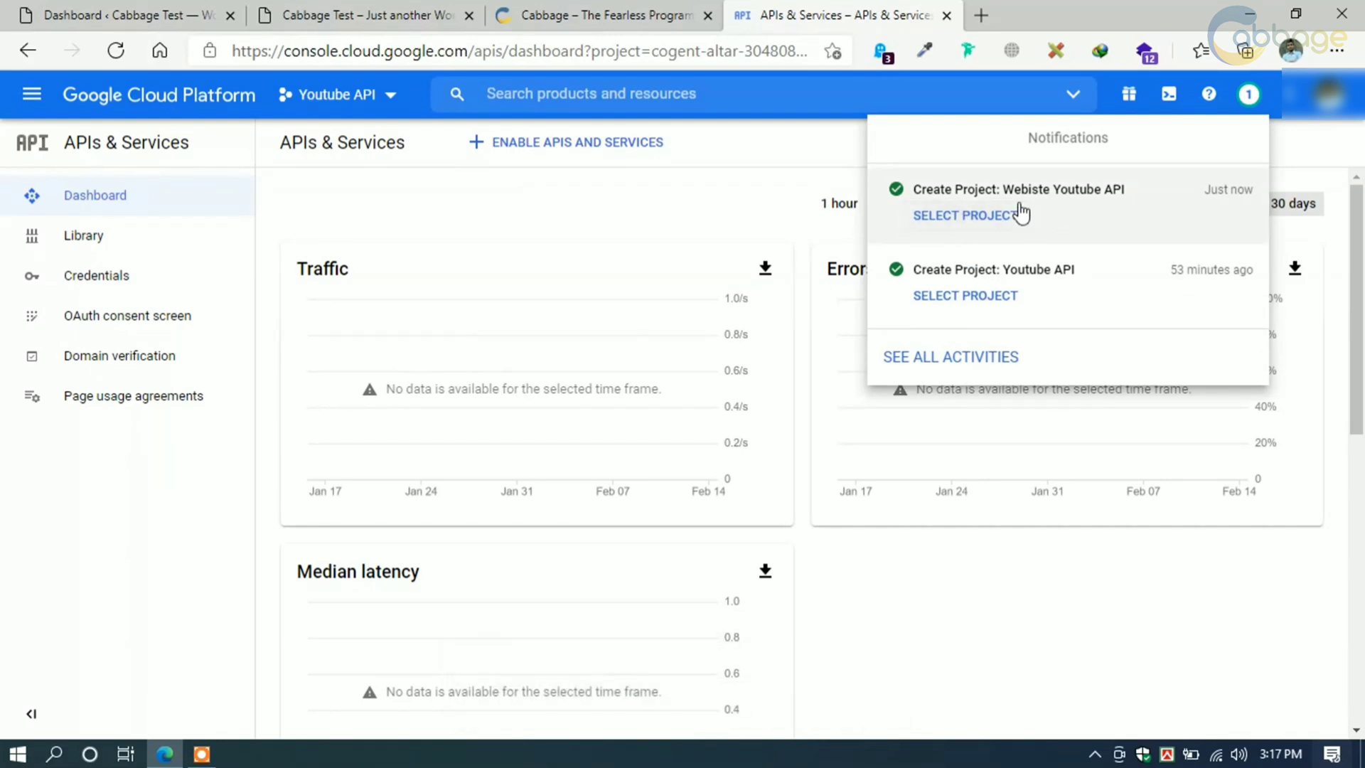
click(972, 216)
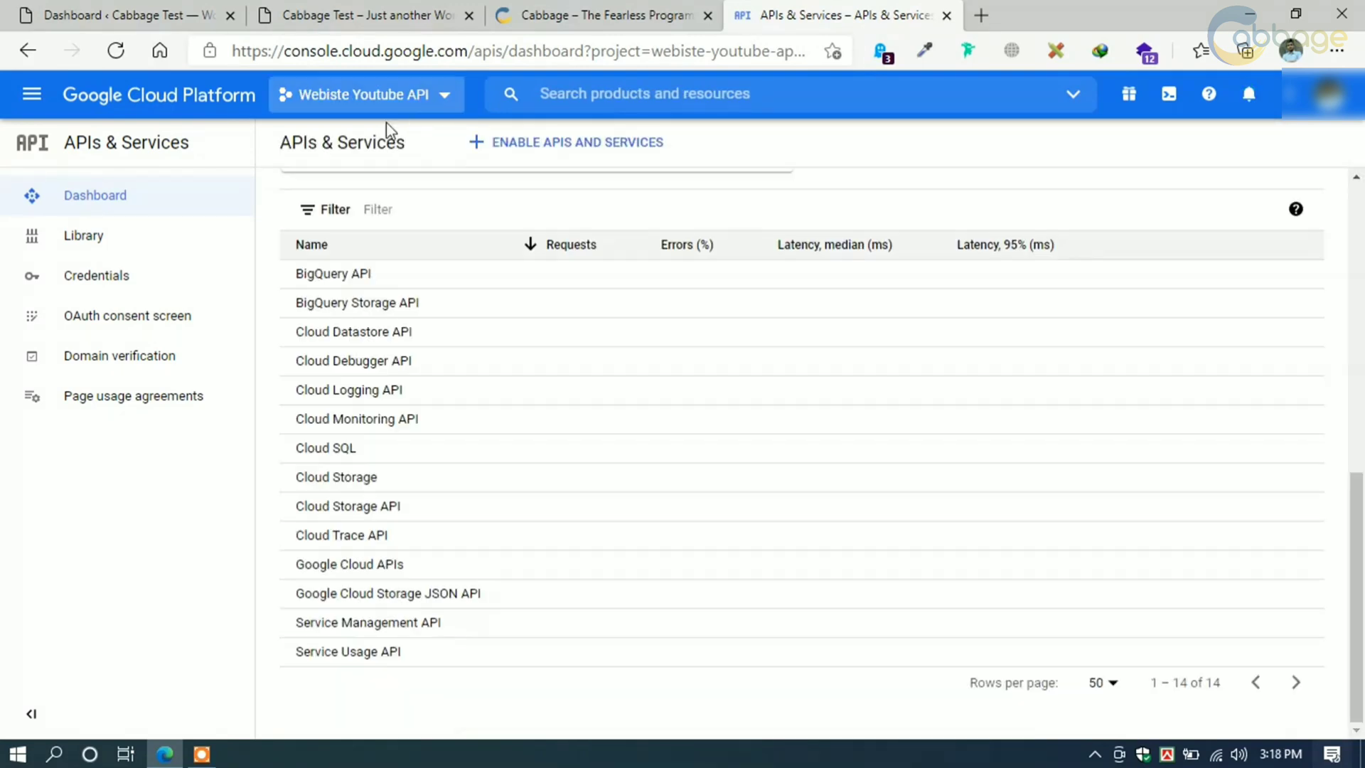
Step: Search the API Library for "Youtube" and enable YouTube Data API v3 for the Webiste Youtube API project
click(114, 245)
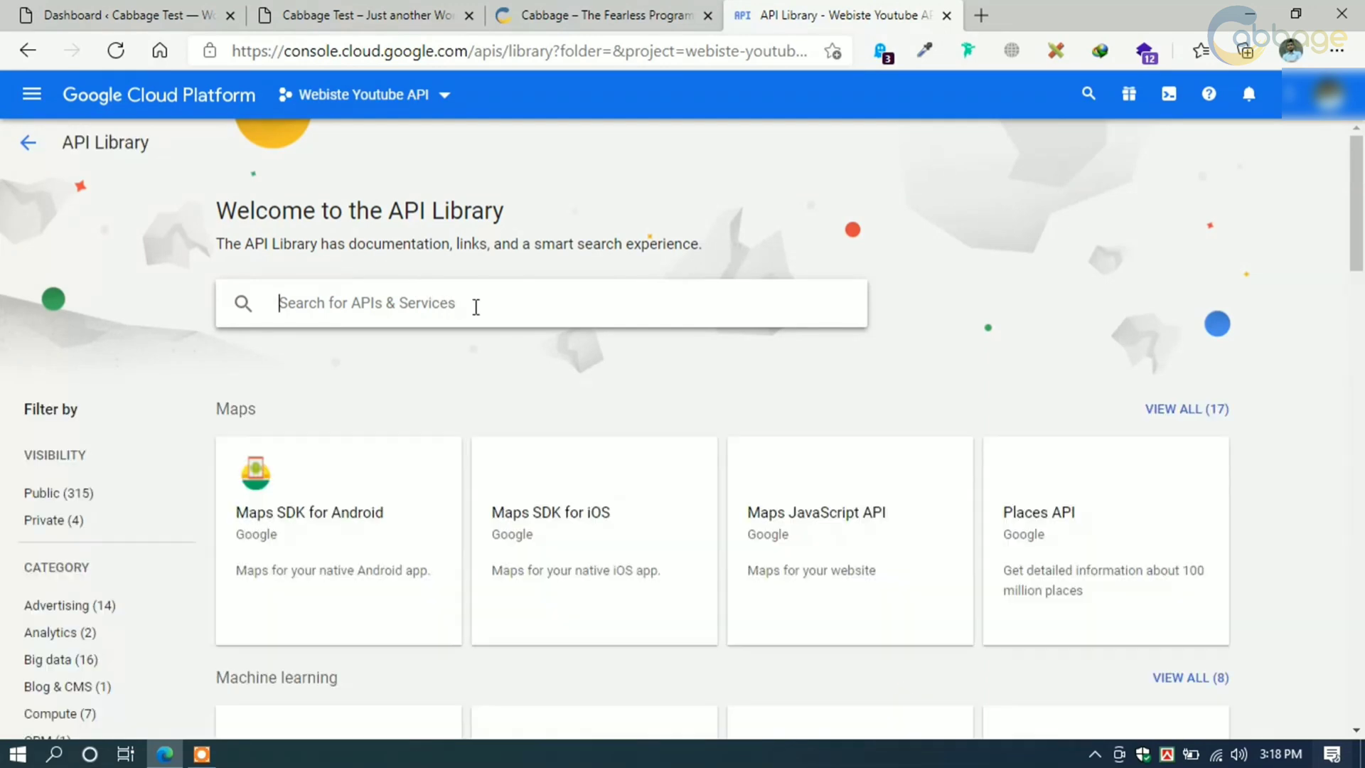
text(Youtube)
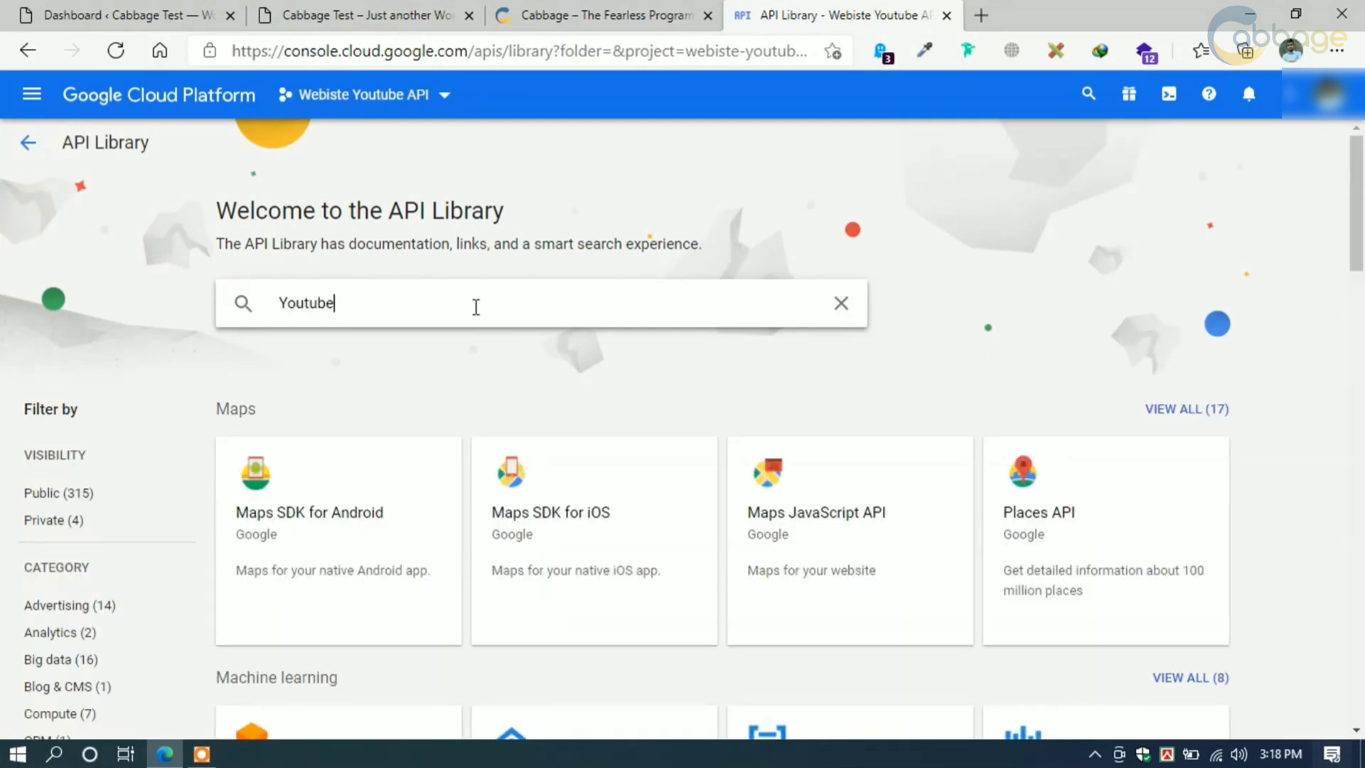
key(Return)
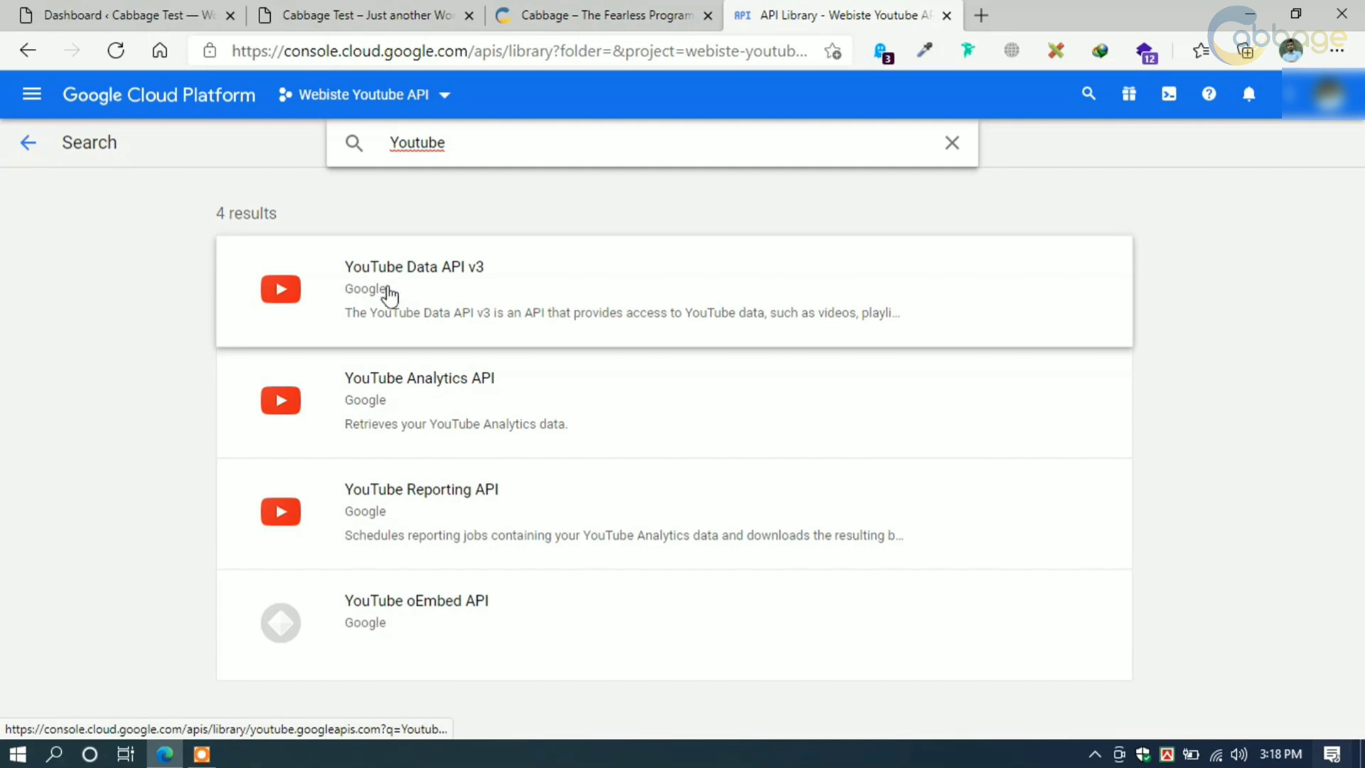
click(448, 293)
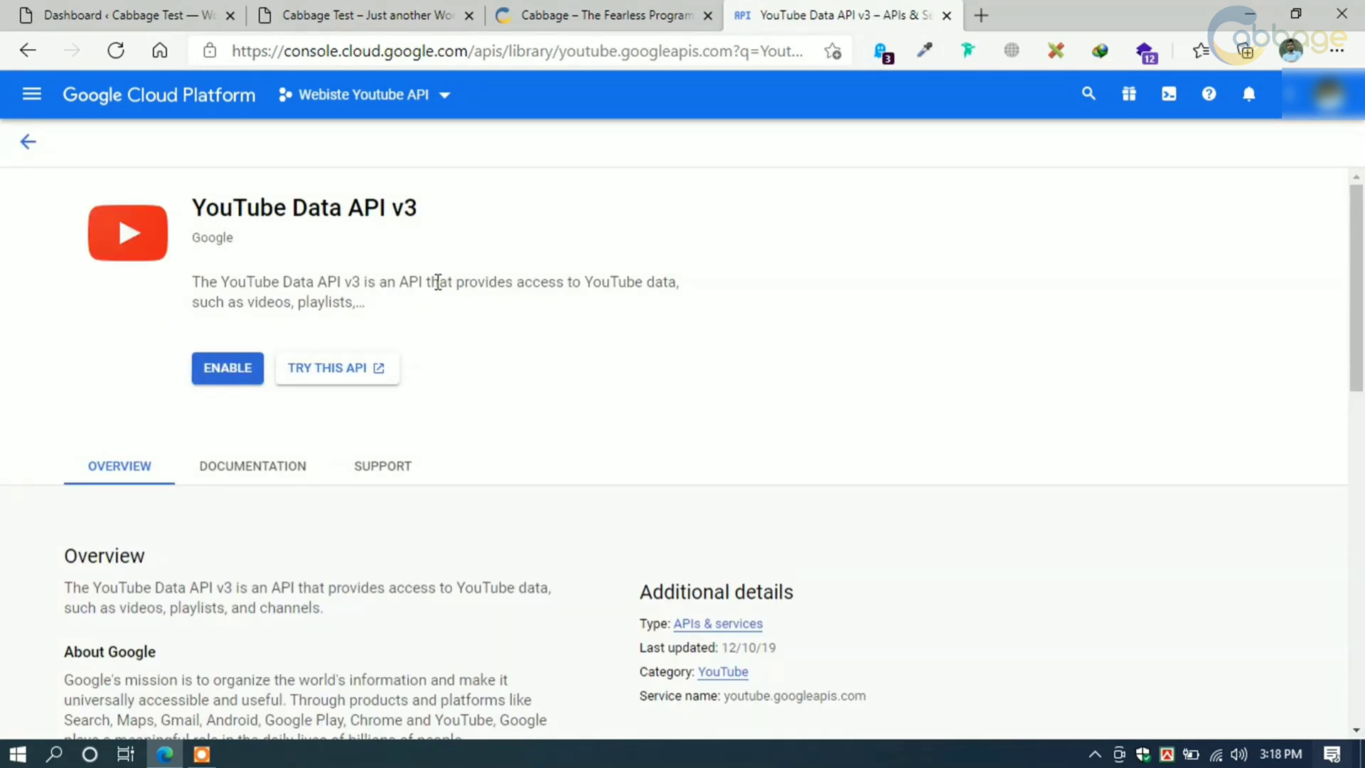
click(224, 367)
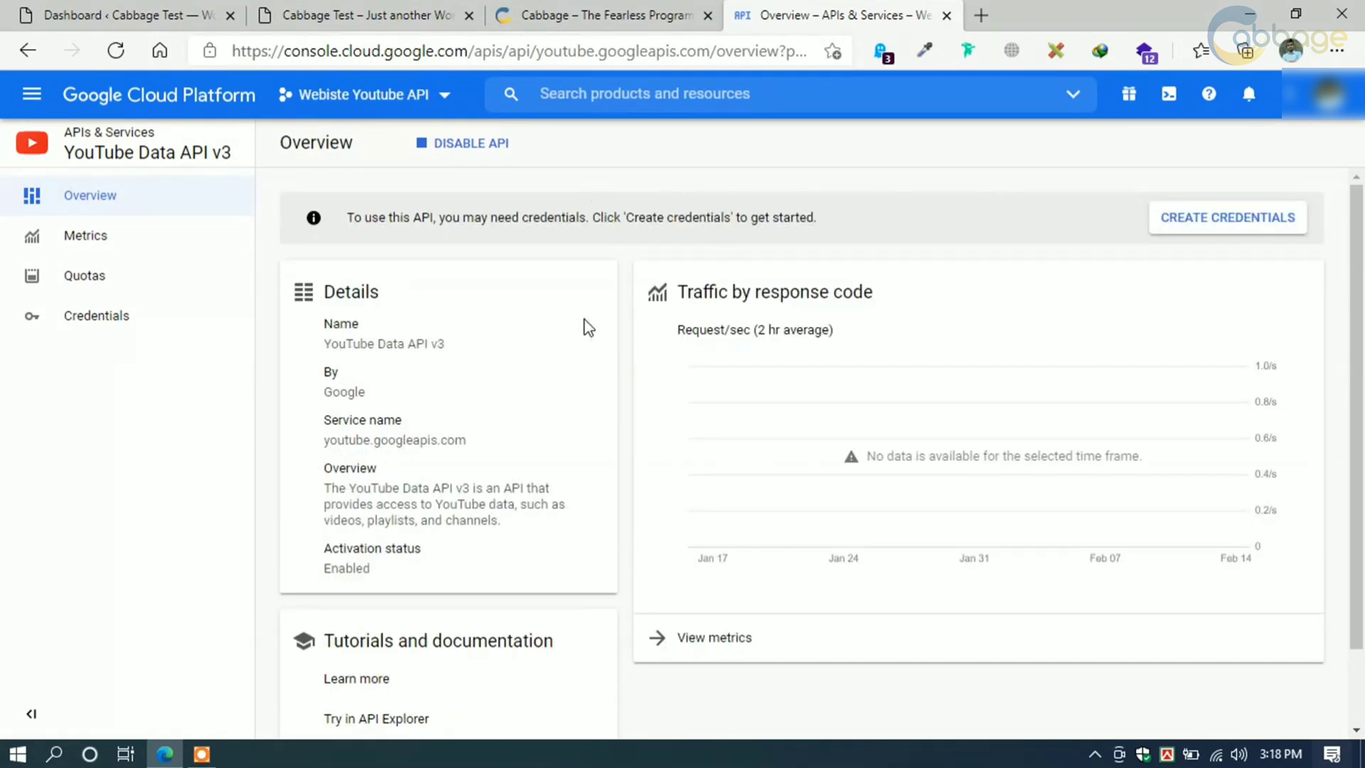
Step: Create a new API key among the YouTube Data API v3 credentials
scroll(588, 327, down, 2)
scroll(568, 337, up, 2)
scroll(565, 342, down, 2)
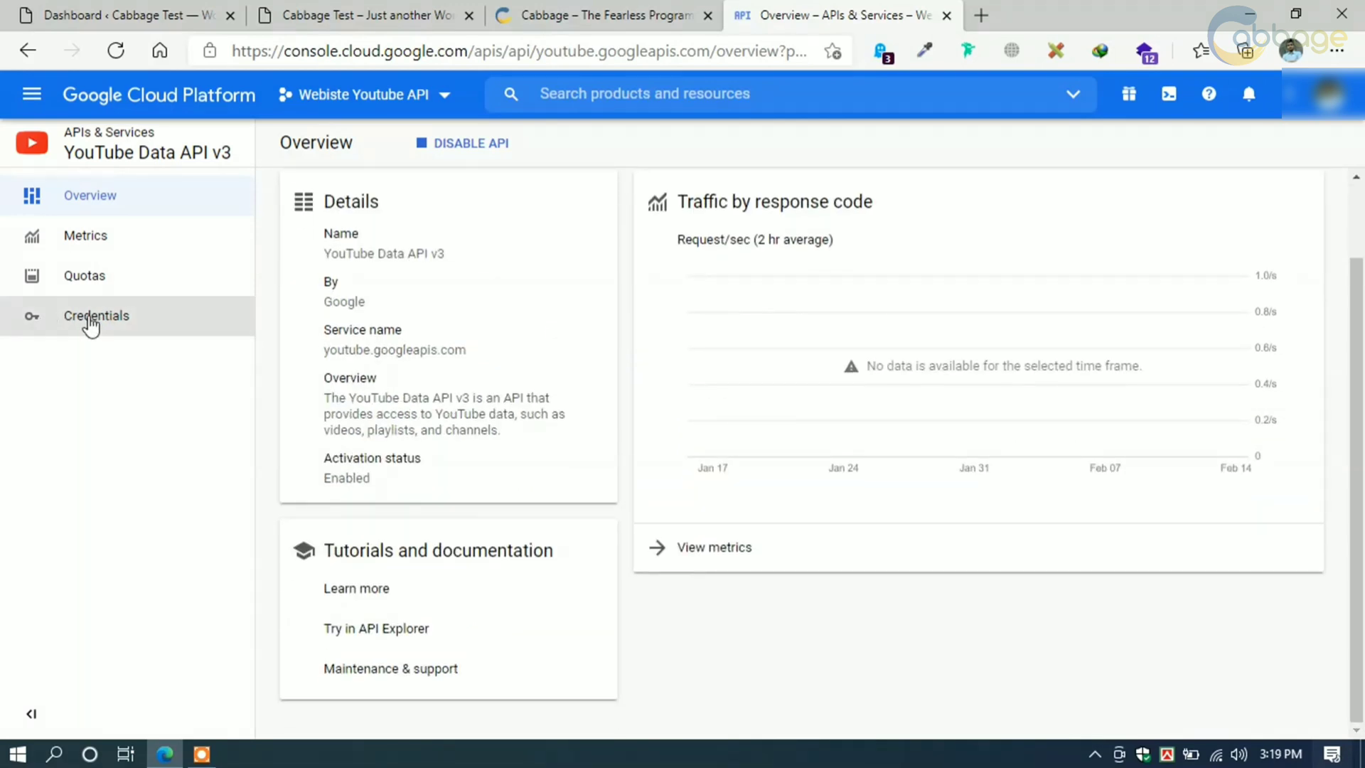
click(125, 330)
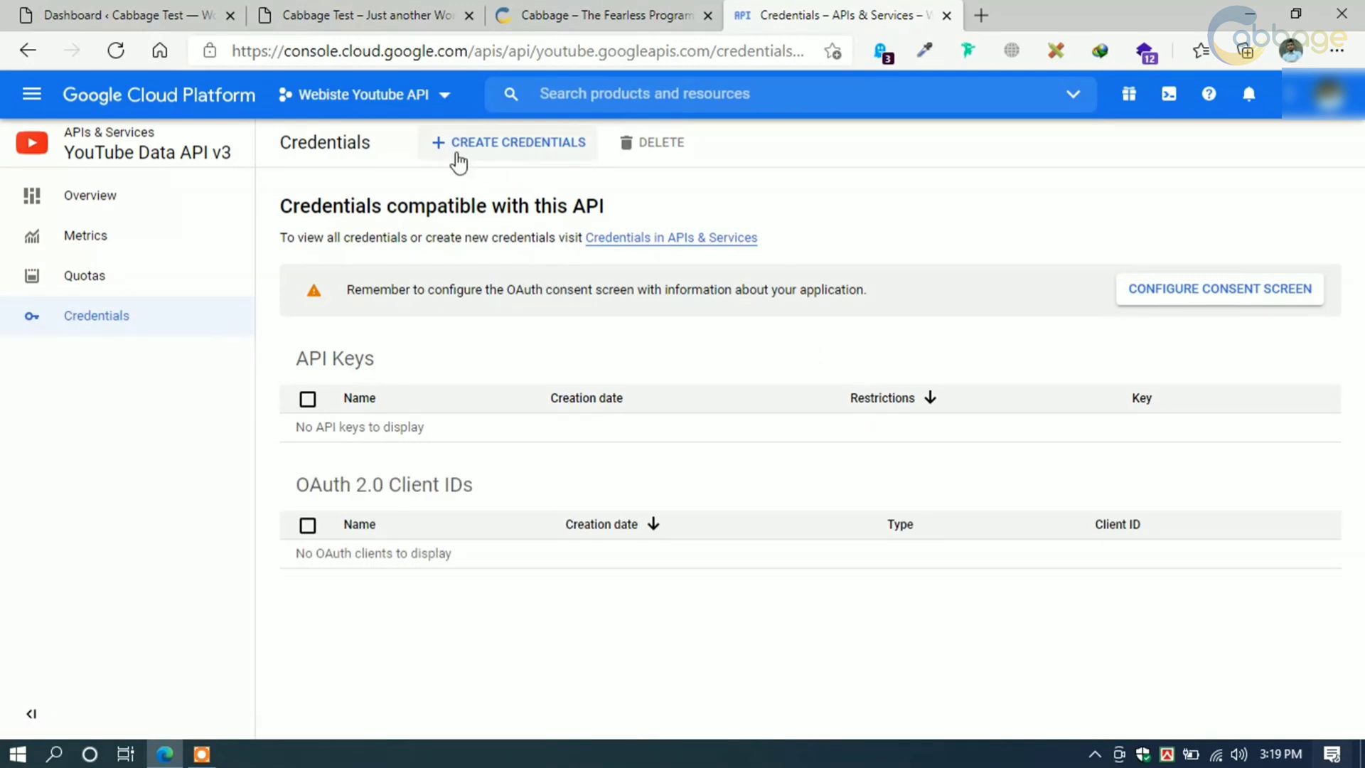
click(527, 145)
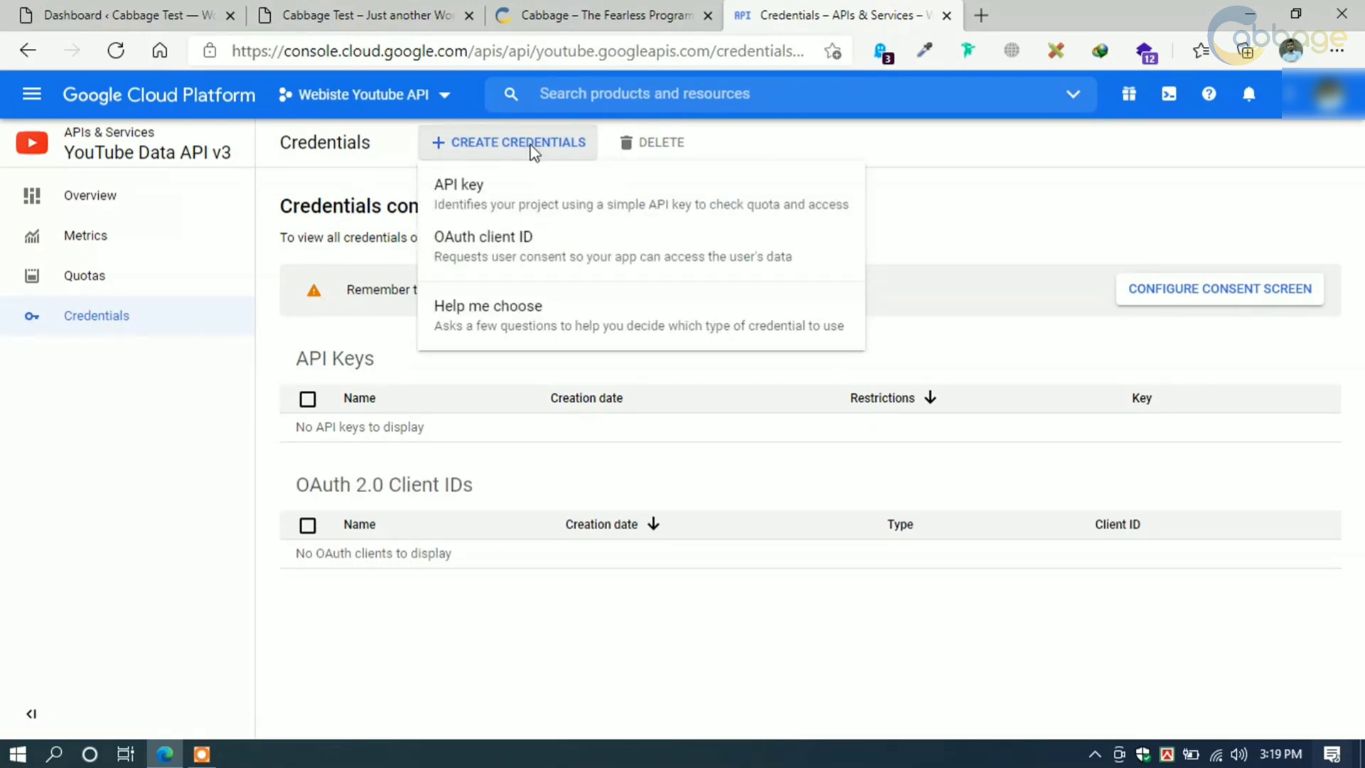
click(521, 205)
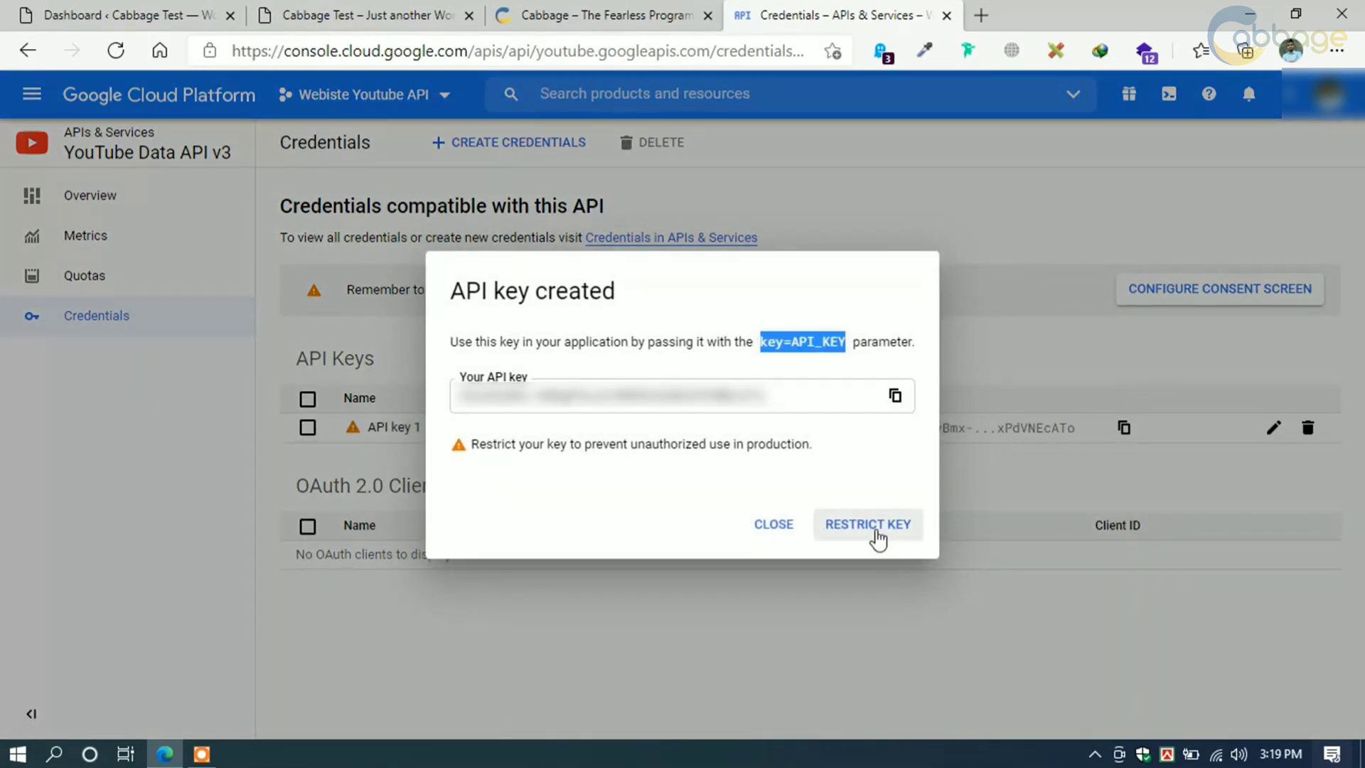
Step: Restrict the new API key to YouTube Data API v3 only and save the restriction
click(866, 532)
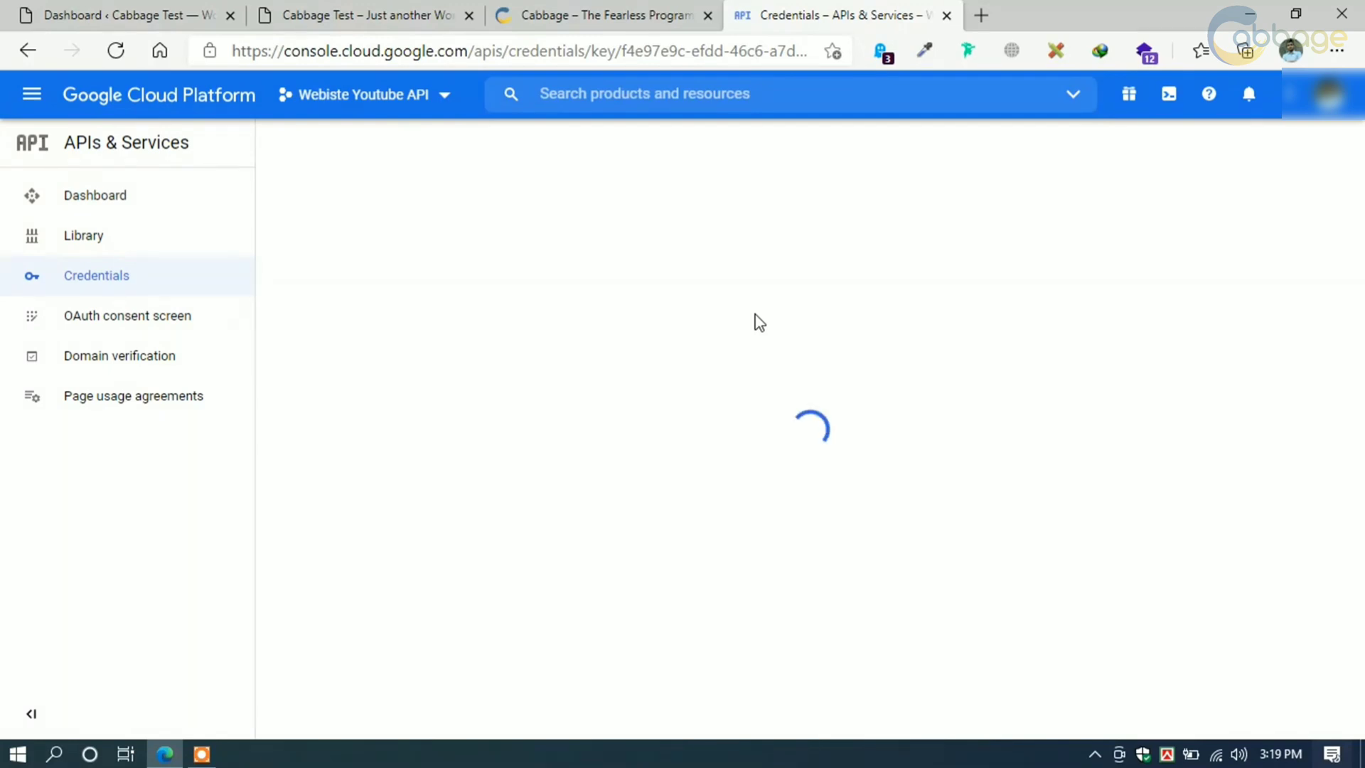
scroll(524, 346, down, 3)
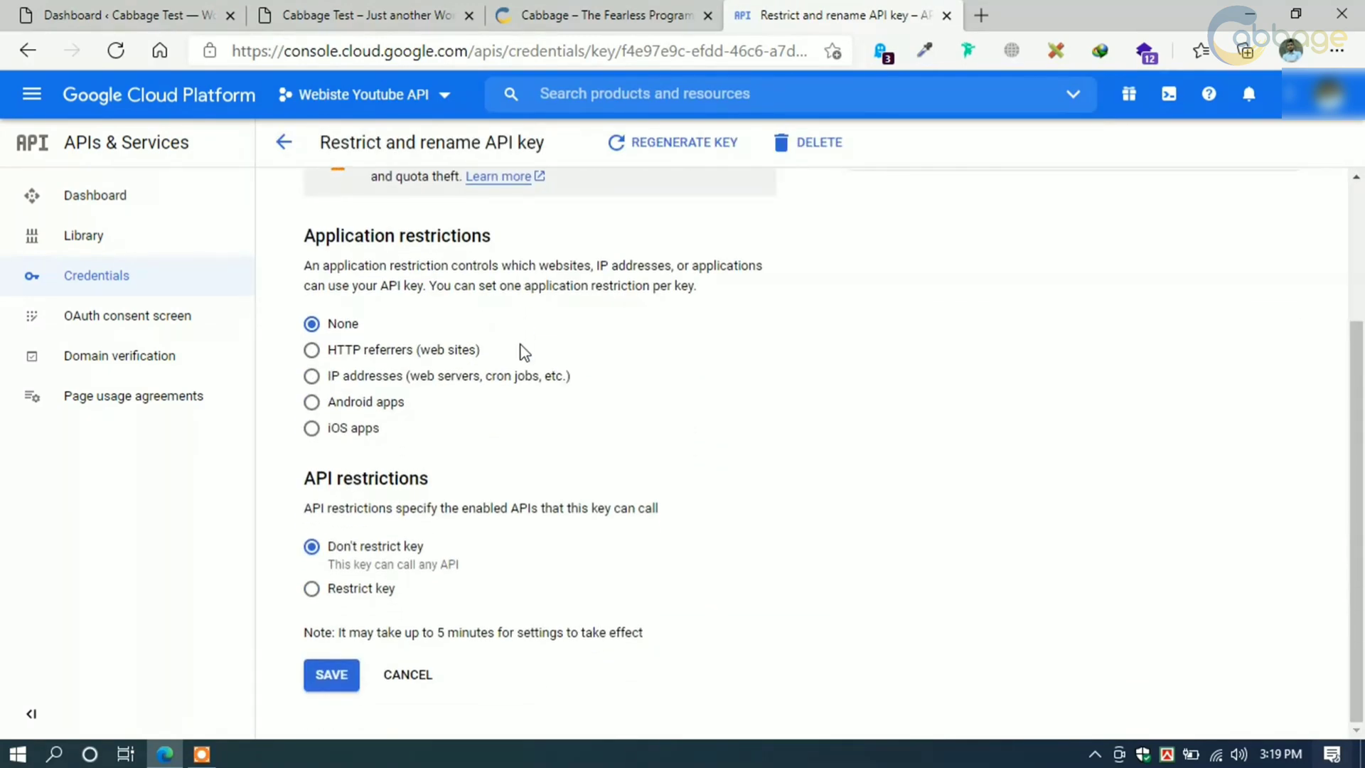
click(312, 588)
scroll(445, 354, down, 1)
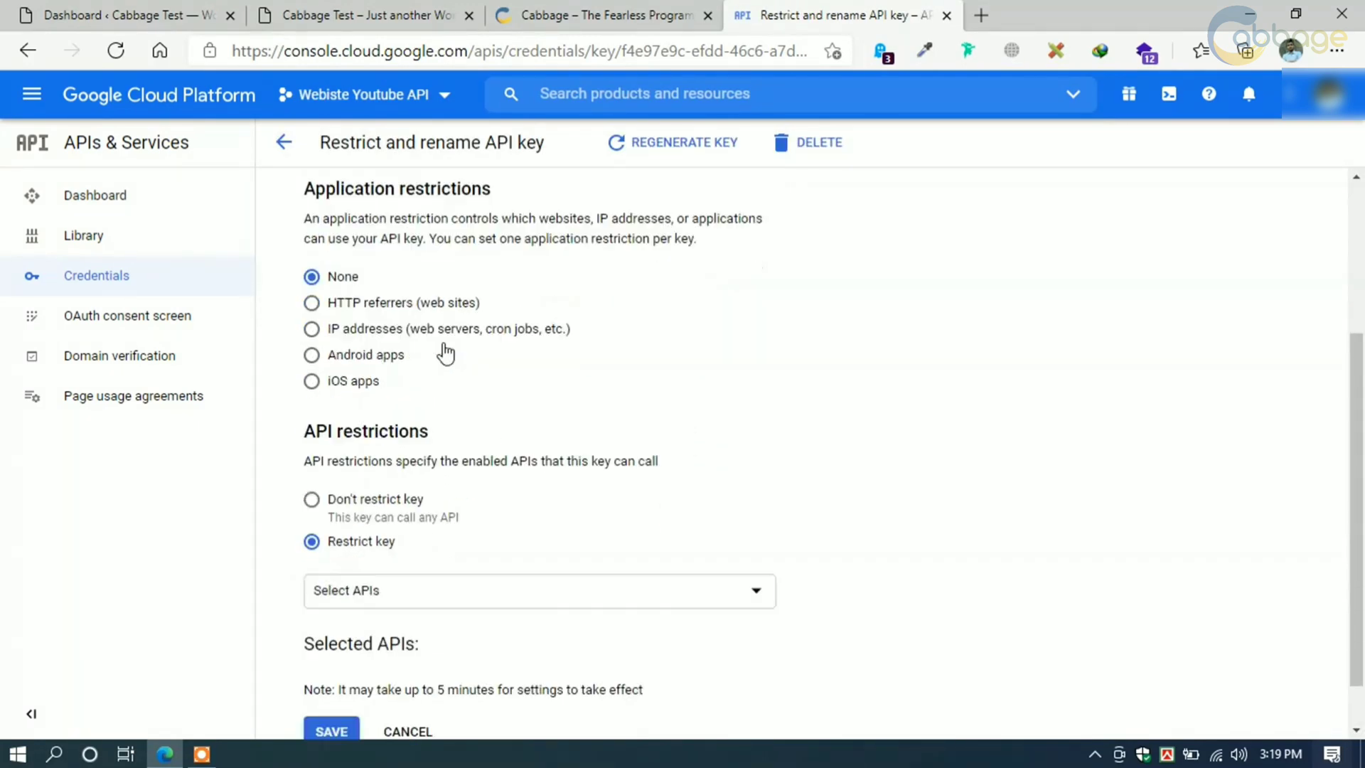
scroll(445, 353, down, 1)
click(382, 541)
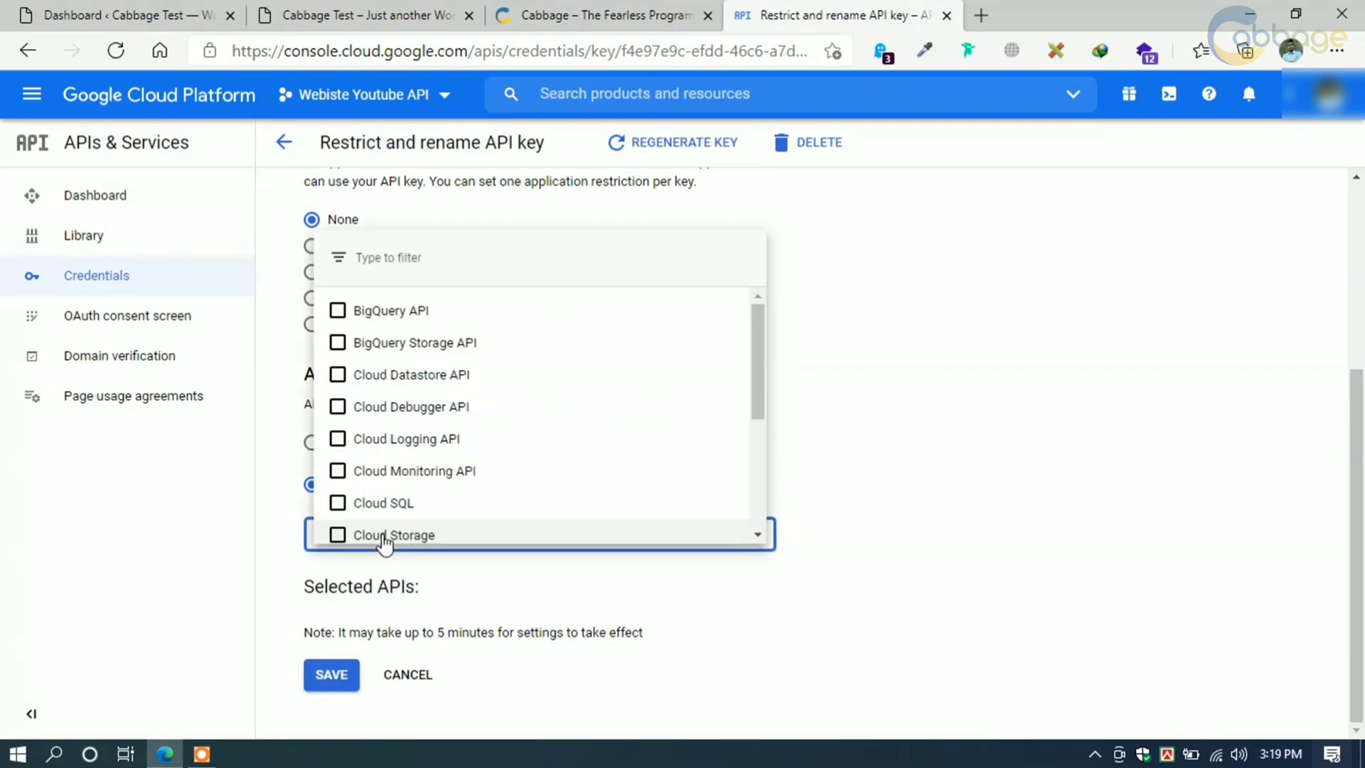
text(you)
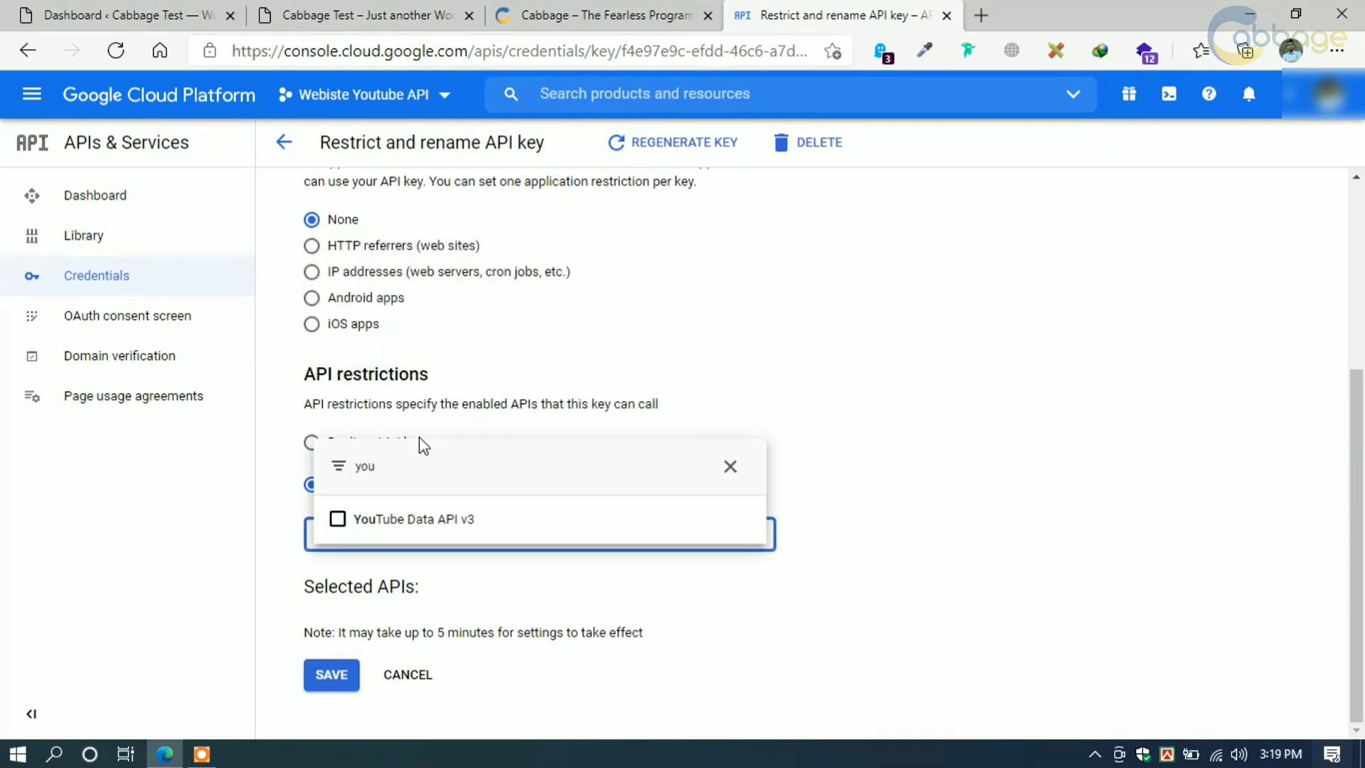
click(390, 535)
click(768, 503)
scroll(357, 687, down, 1)
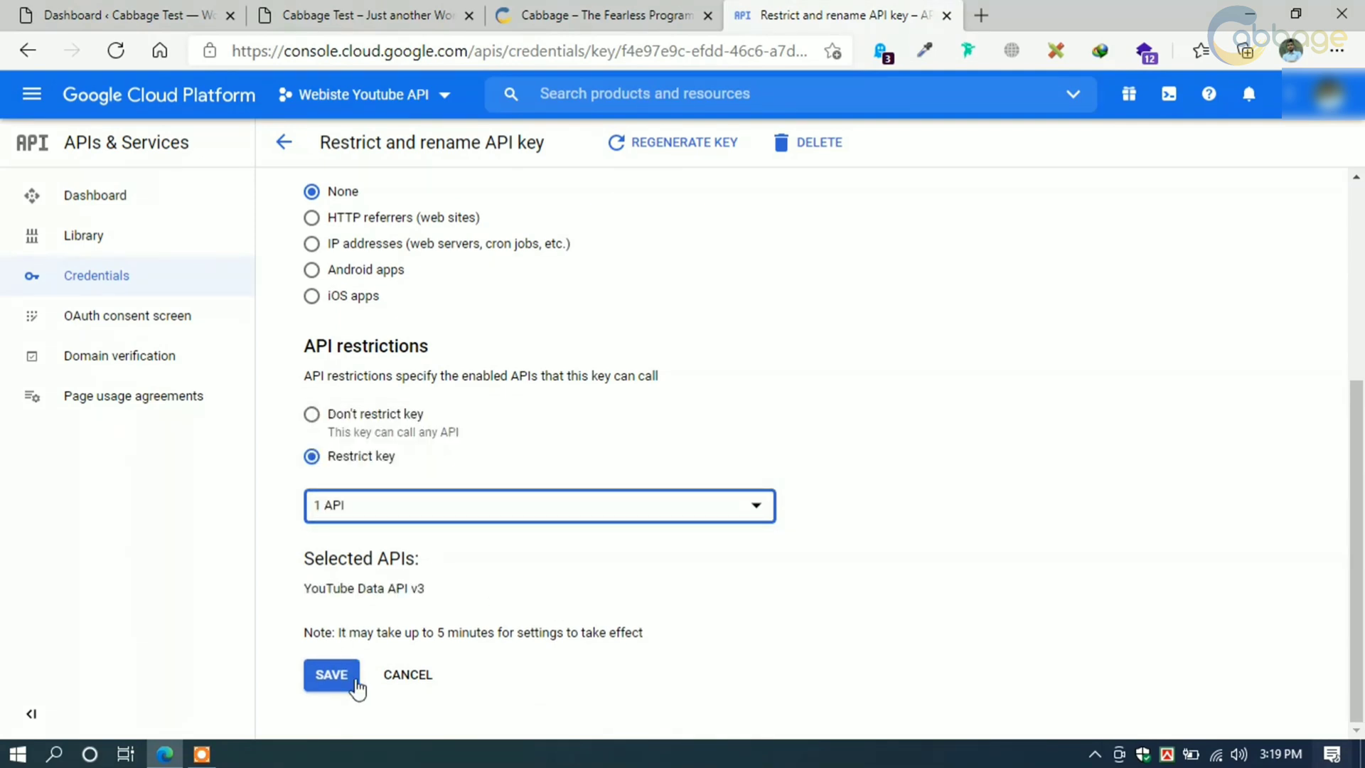
click(356, 679)
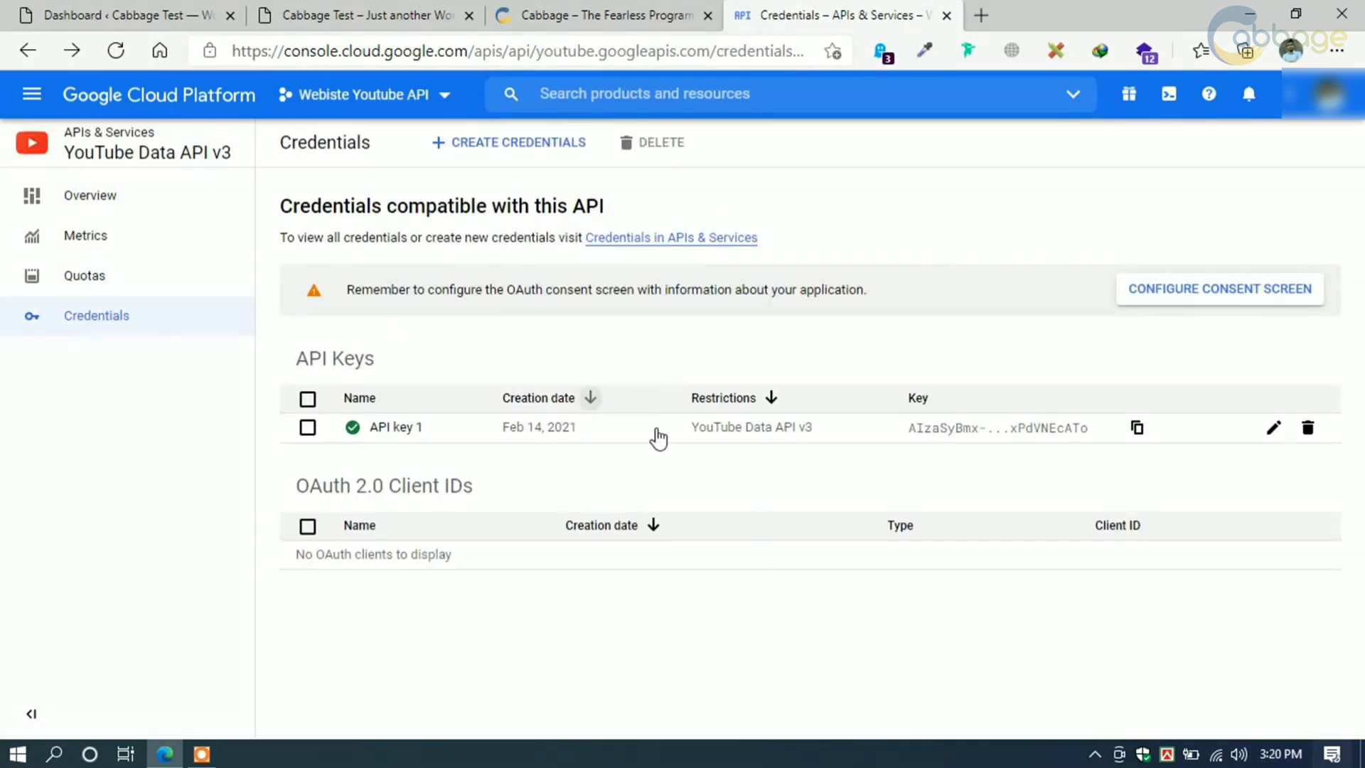
Step: Copy the API key, paste it into the plugin's Youtube API Key field on the WordPress Build Gallery page, and submit it
click(1137, 427)
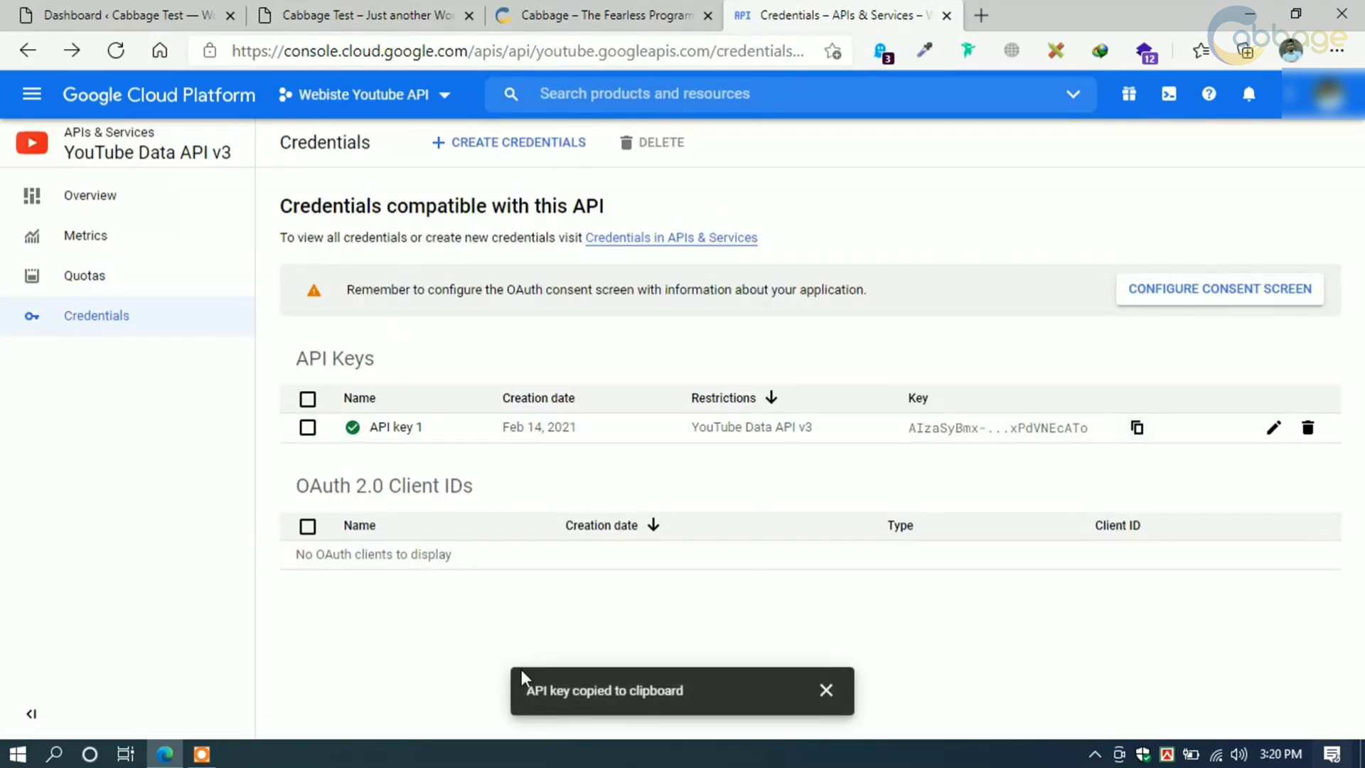
click(152, 15)
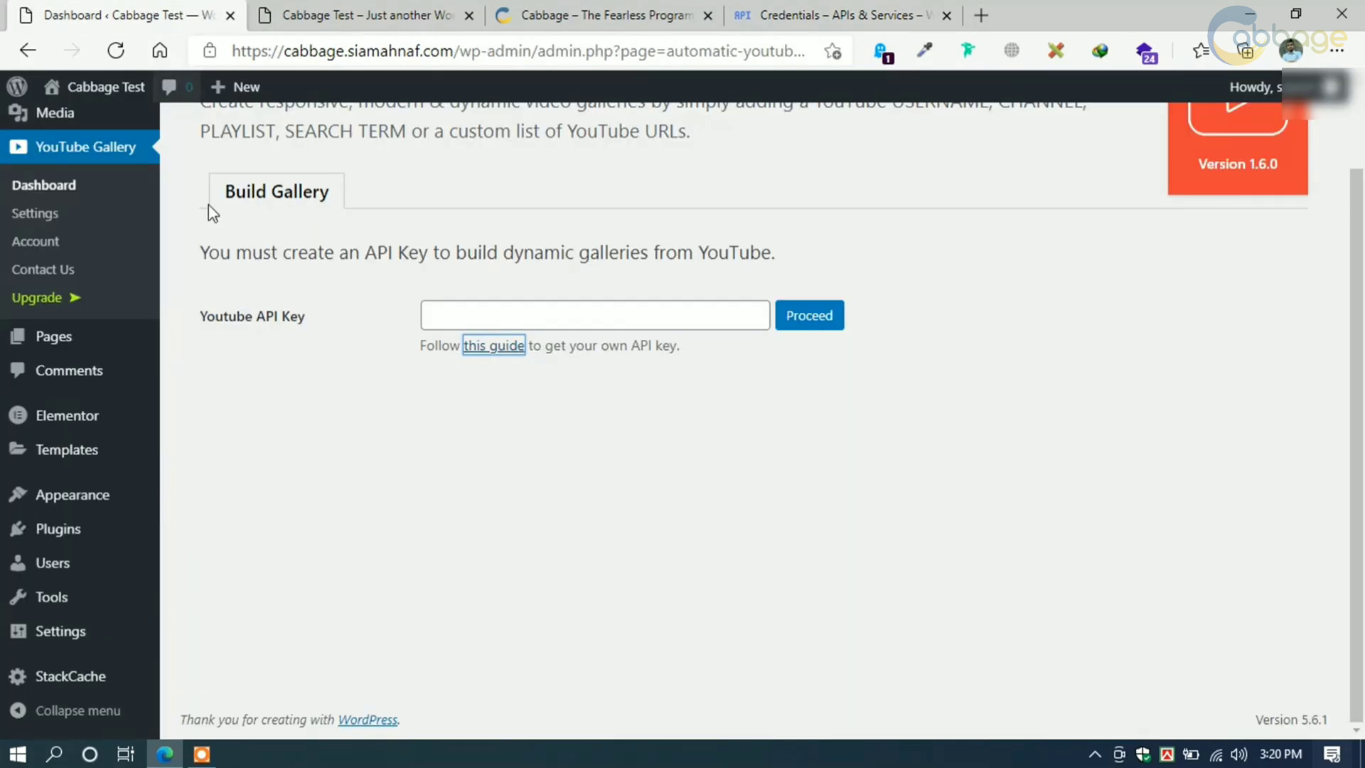
scroll(208, 207, up, 2)
click(463, 414)
key(ctrl+v)
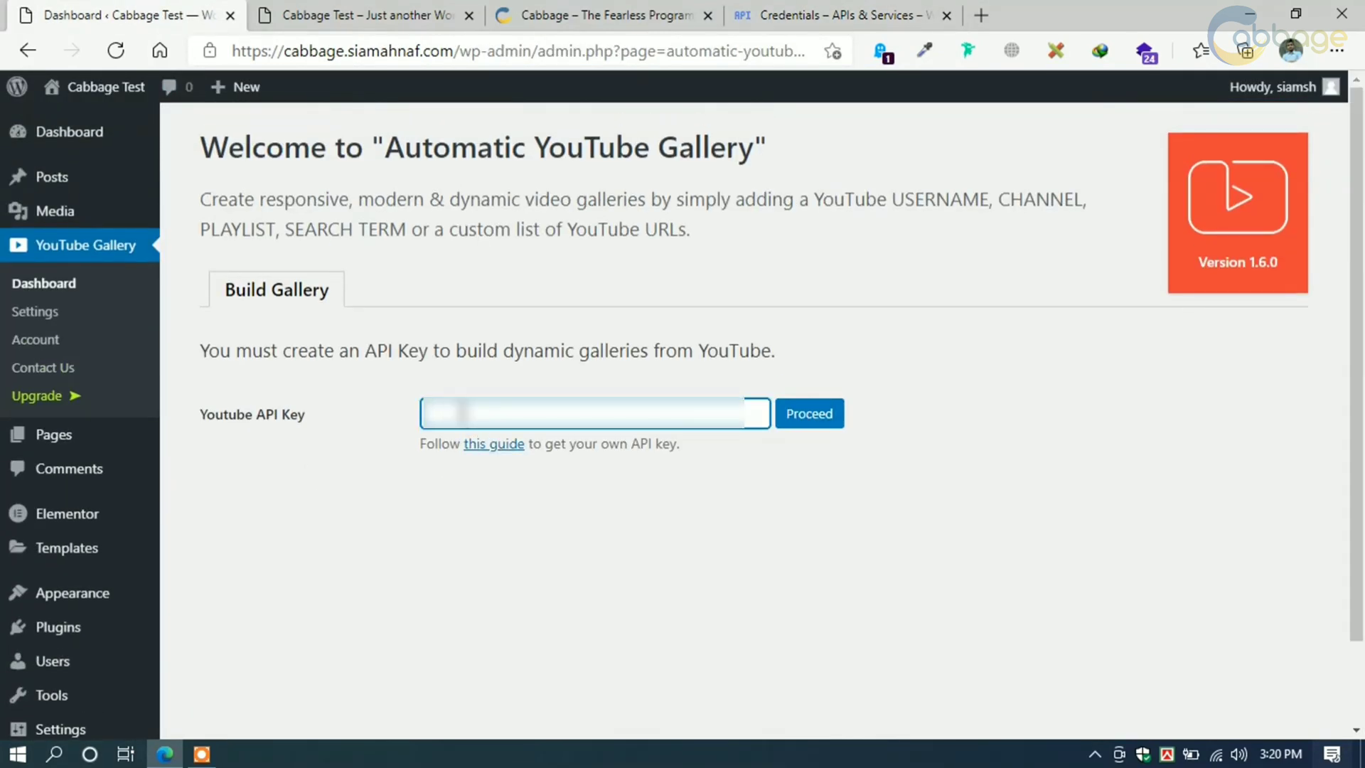
click(809, 413)
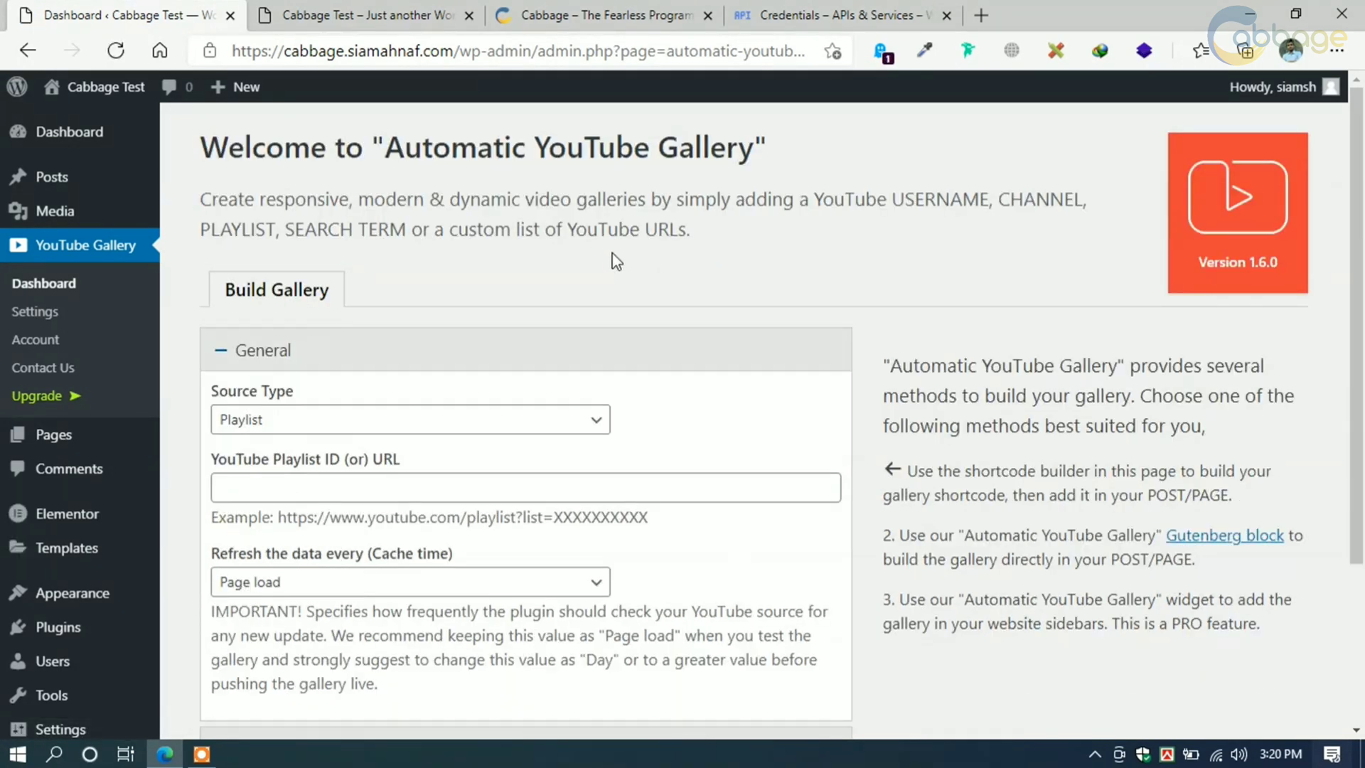
Step: Set the gallery's source type to Channel in the General settings
scroll(616, 261, down, 3)
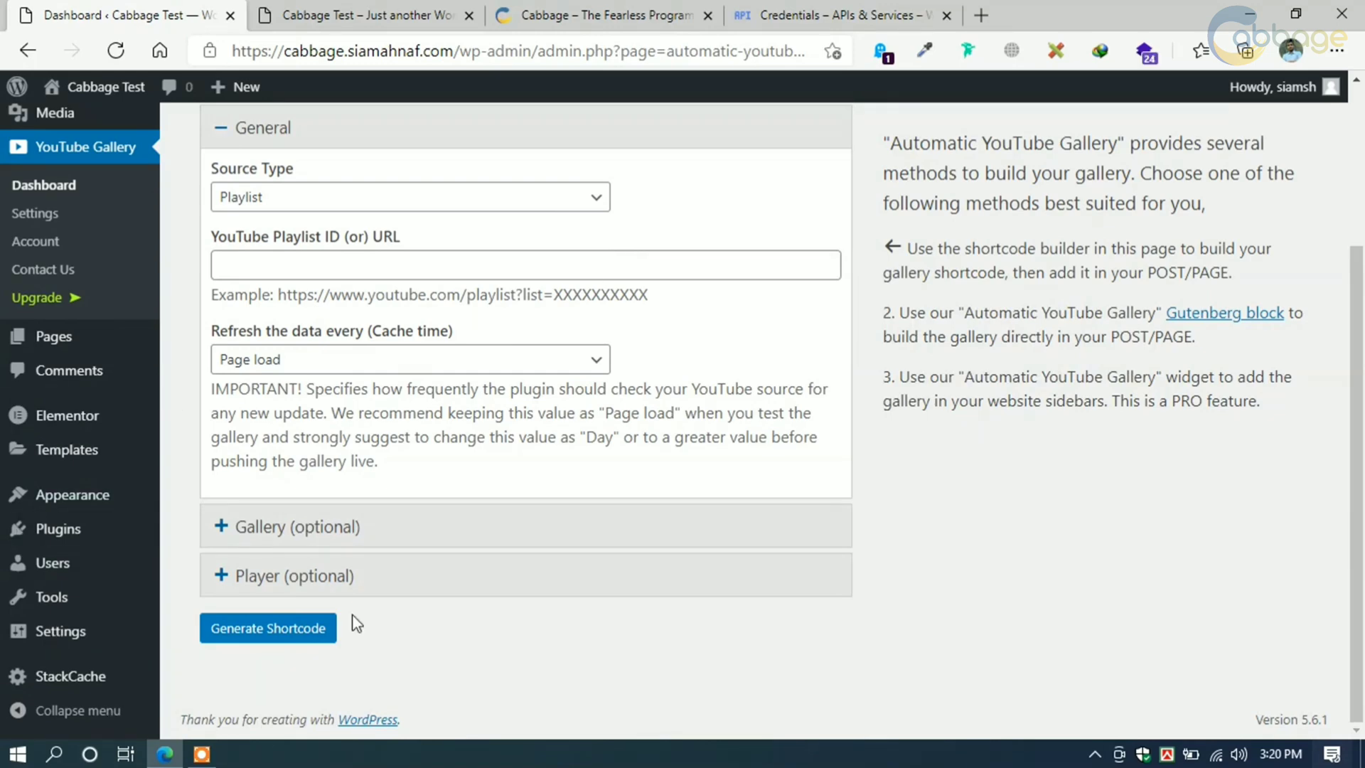
scroll(401, 314, up, 3)
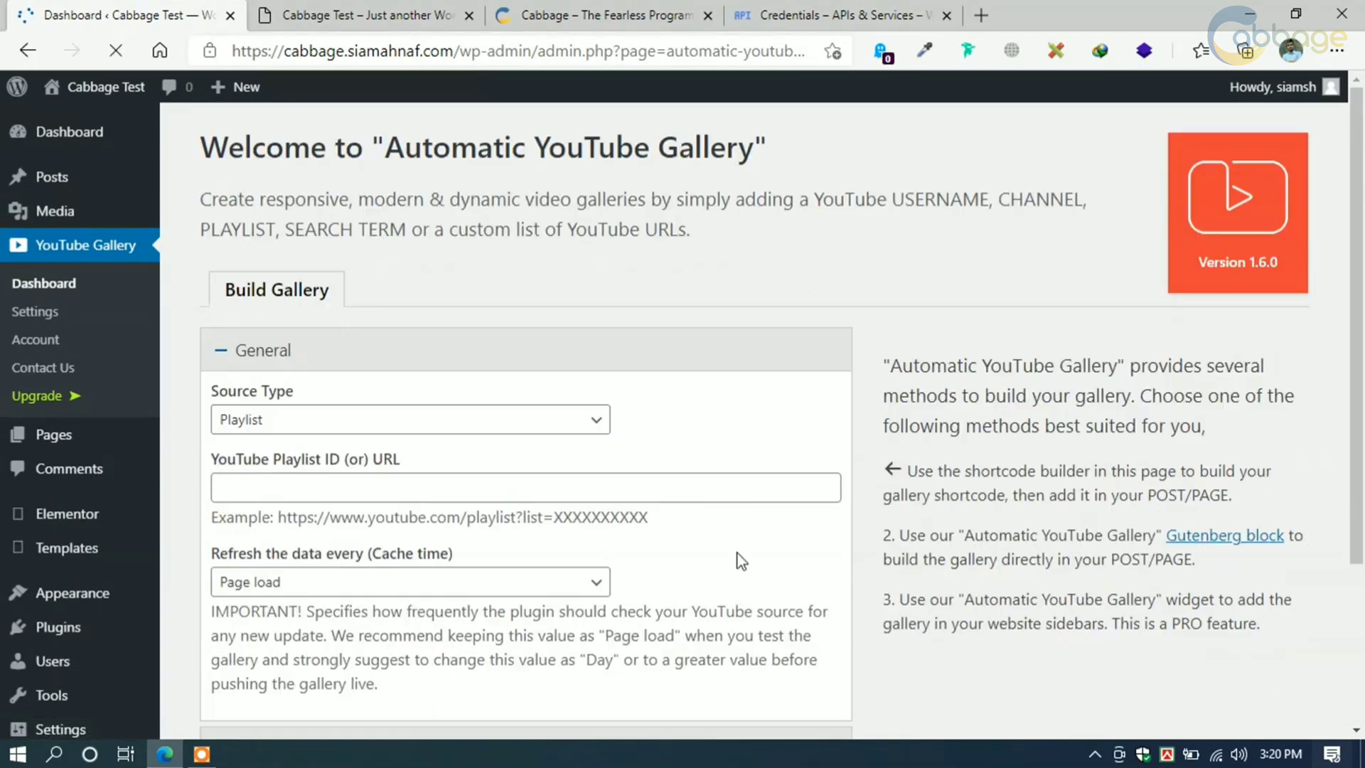
scroll(637, 289, down, 3)
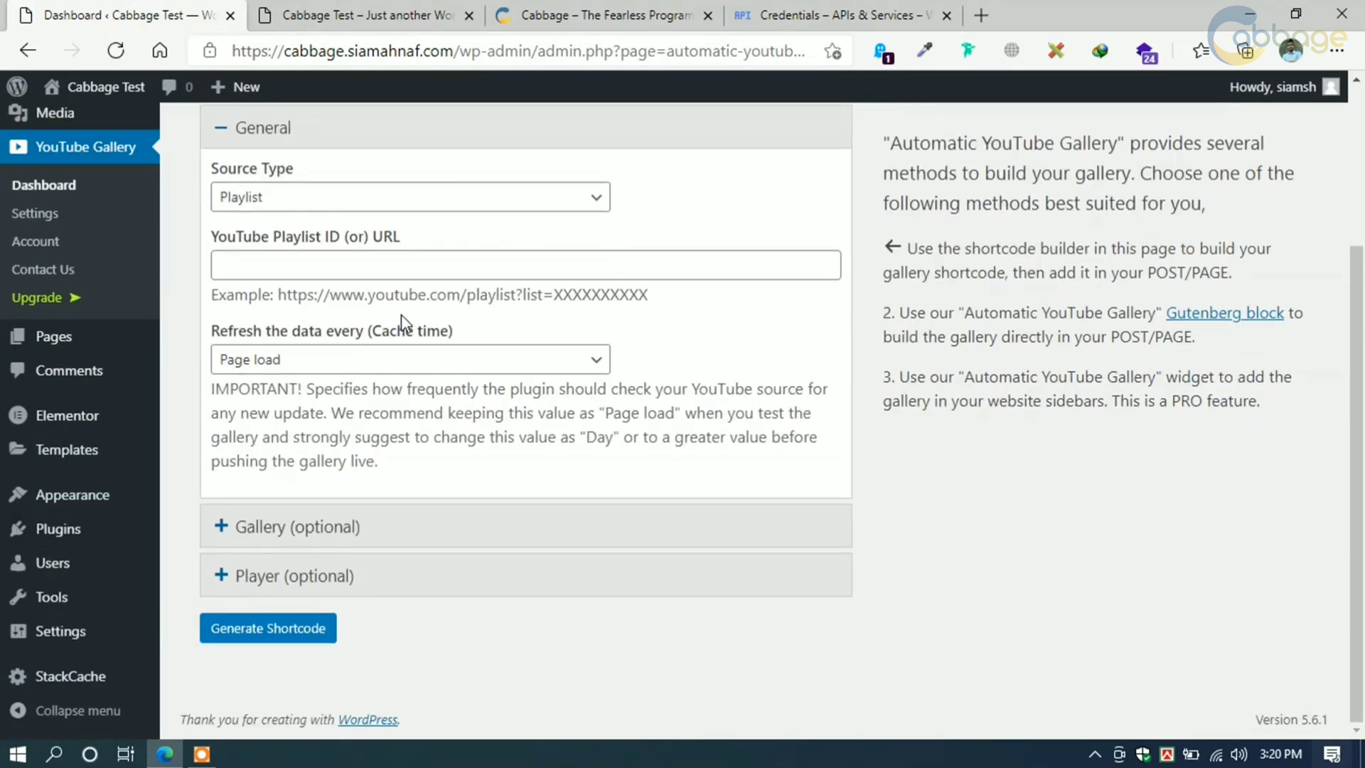
scroll(401, 314, up, 3)
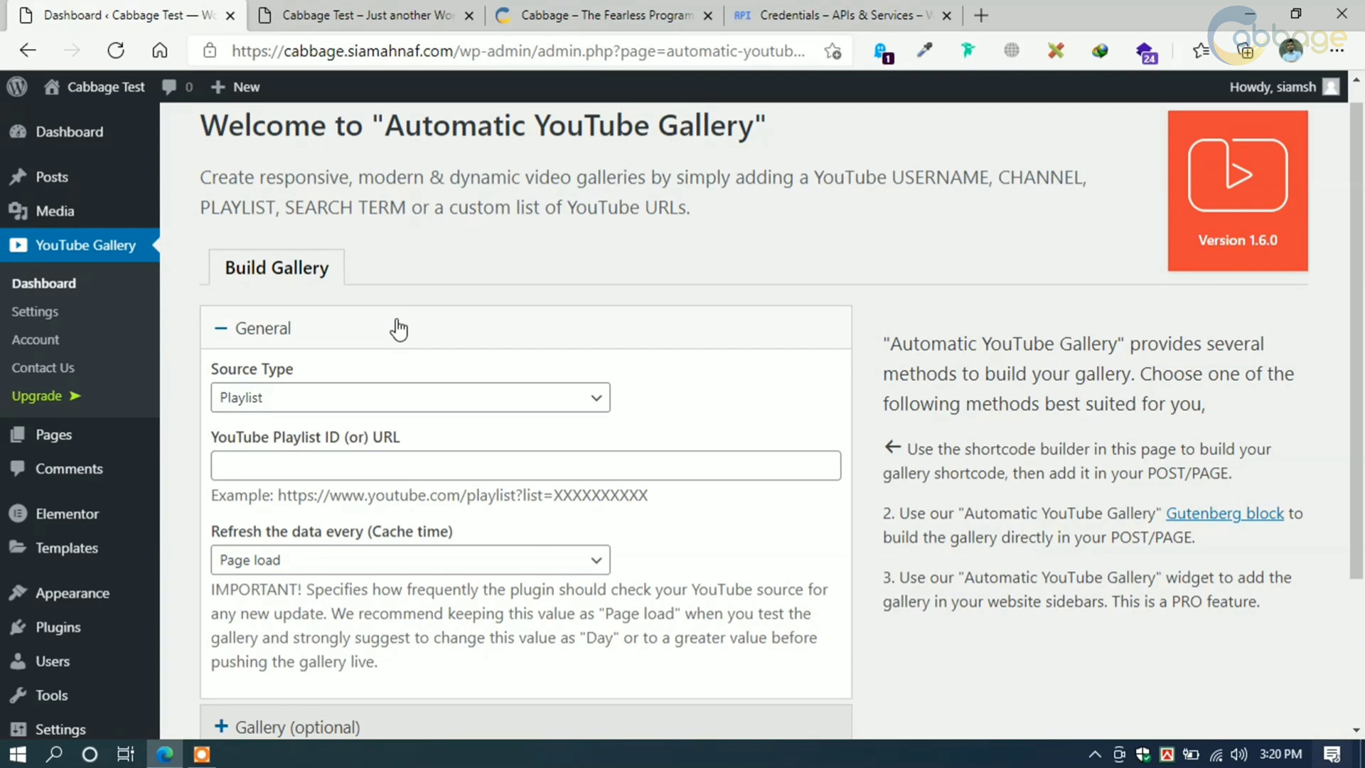
scroll(399, 329, down, 1)
click(308, 298)
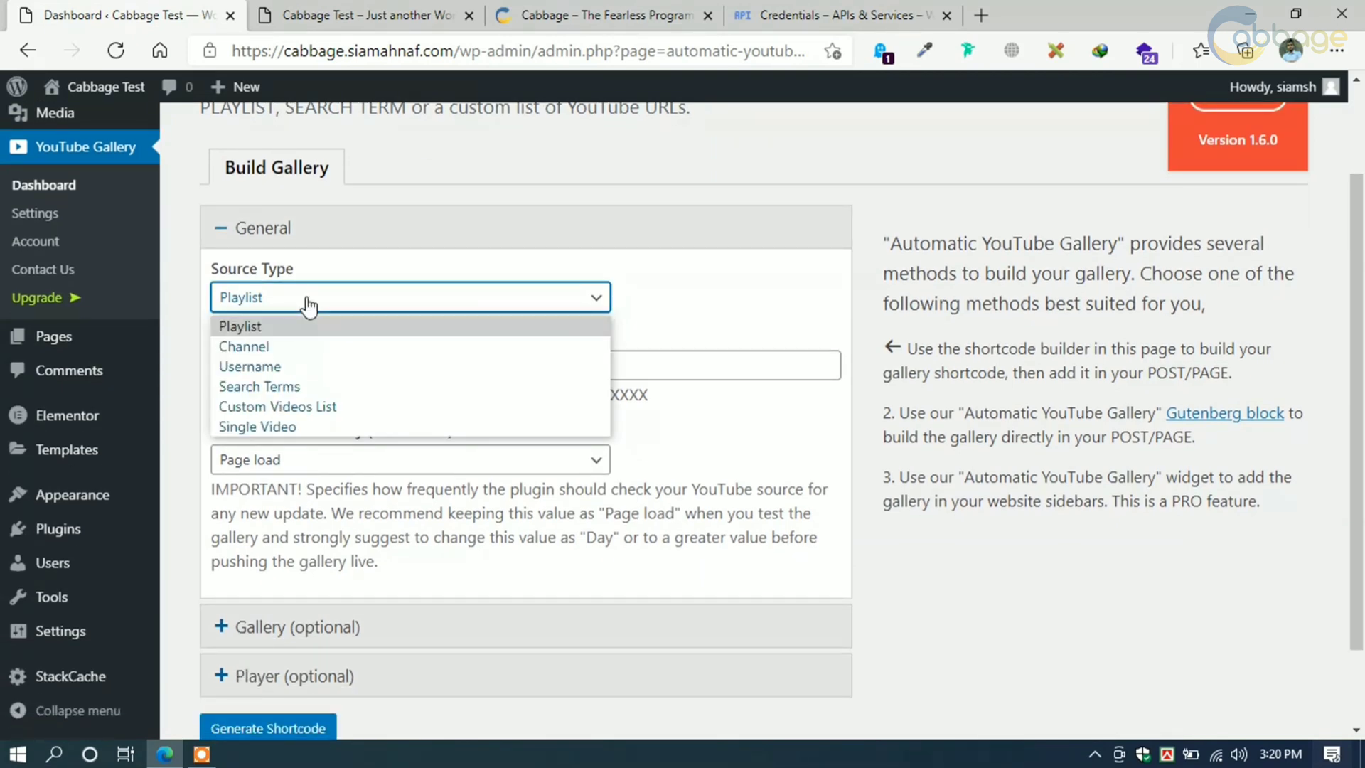
click(273, 352)
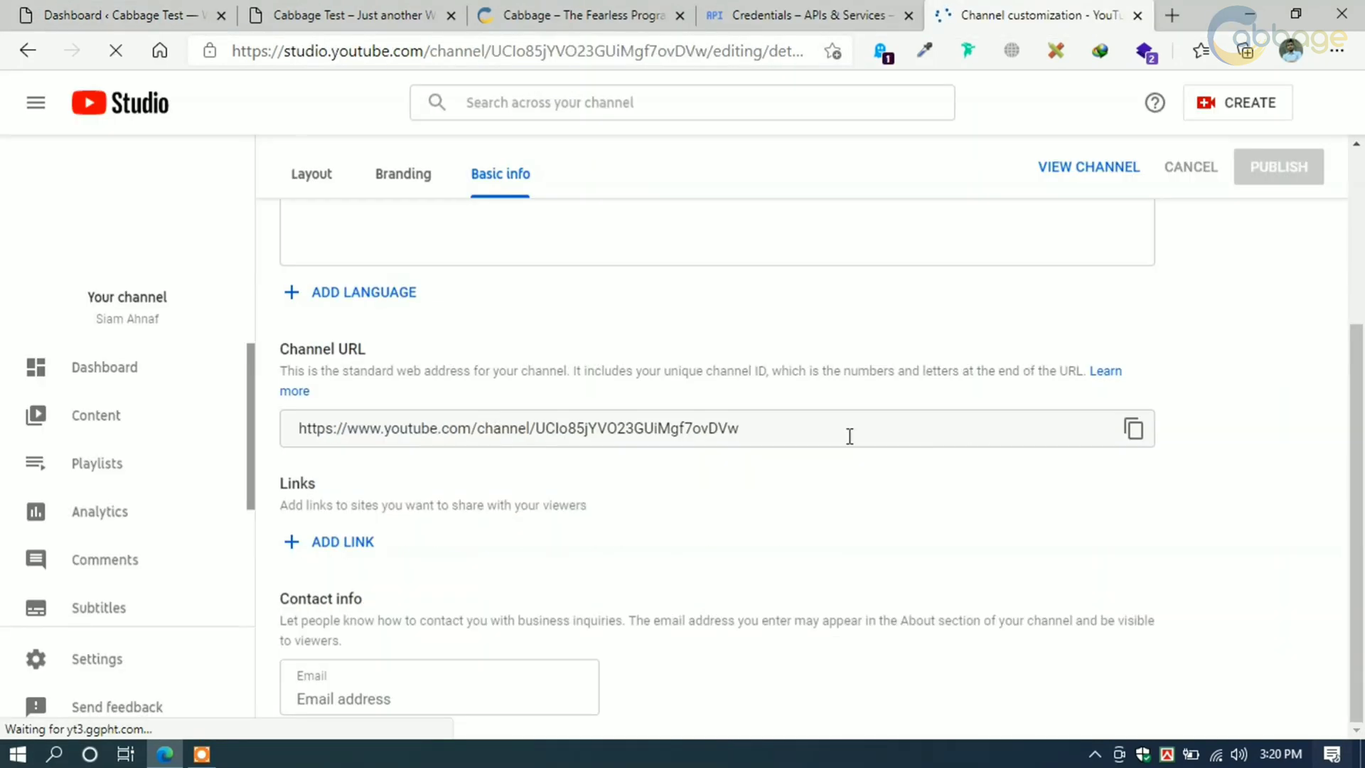
Step: Copy the channel URL from YouTube Studio's basic channel info and paste it as the gallery's YouTube Channel ID (or) URL
click(1133, 427)
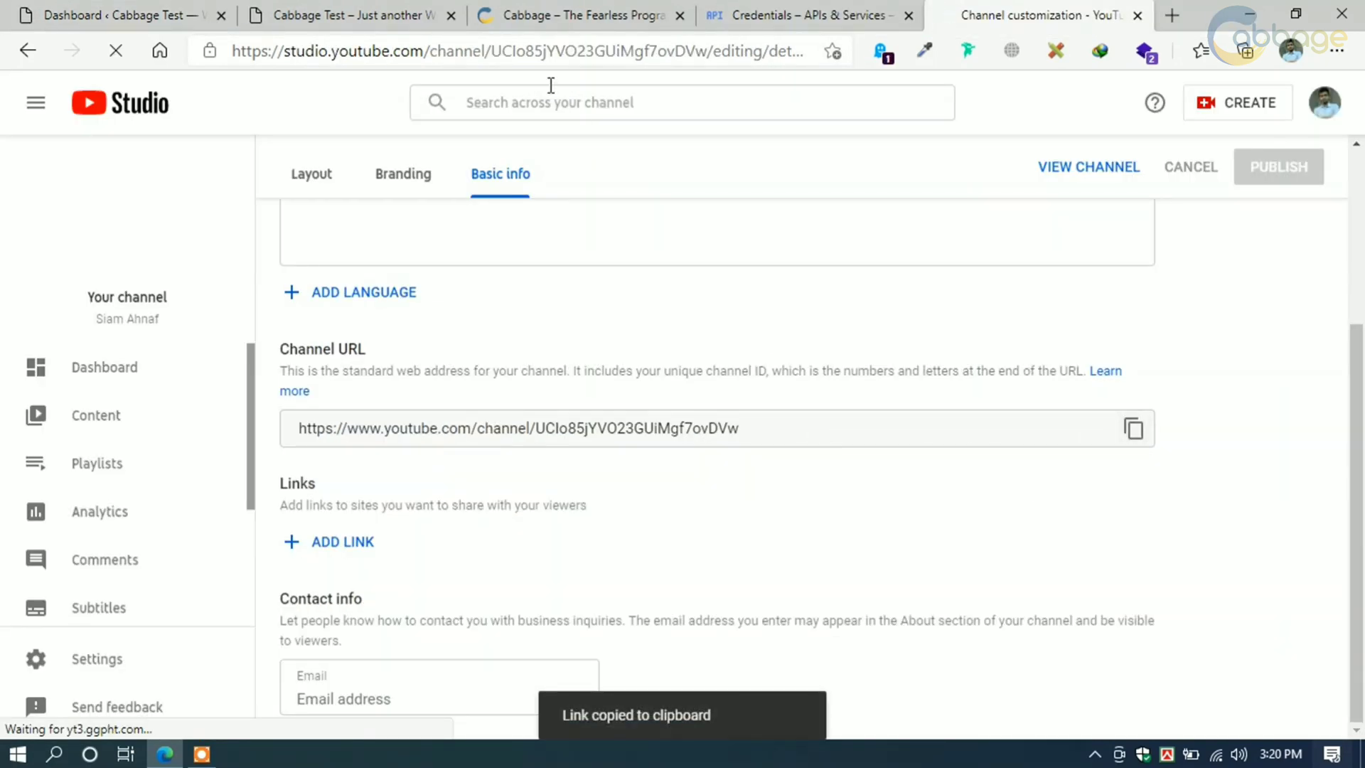
click(161, 8)
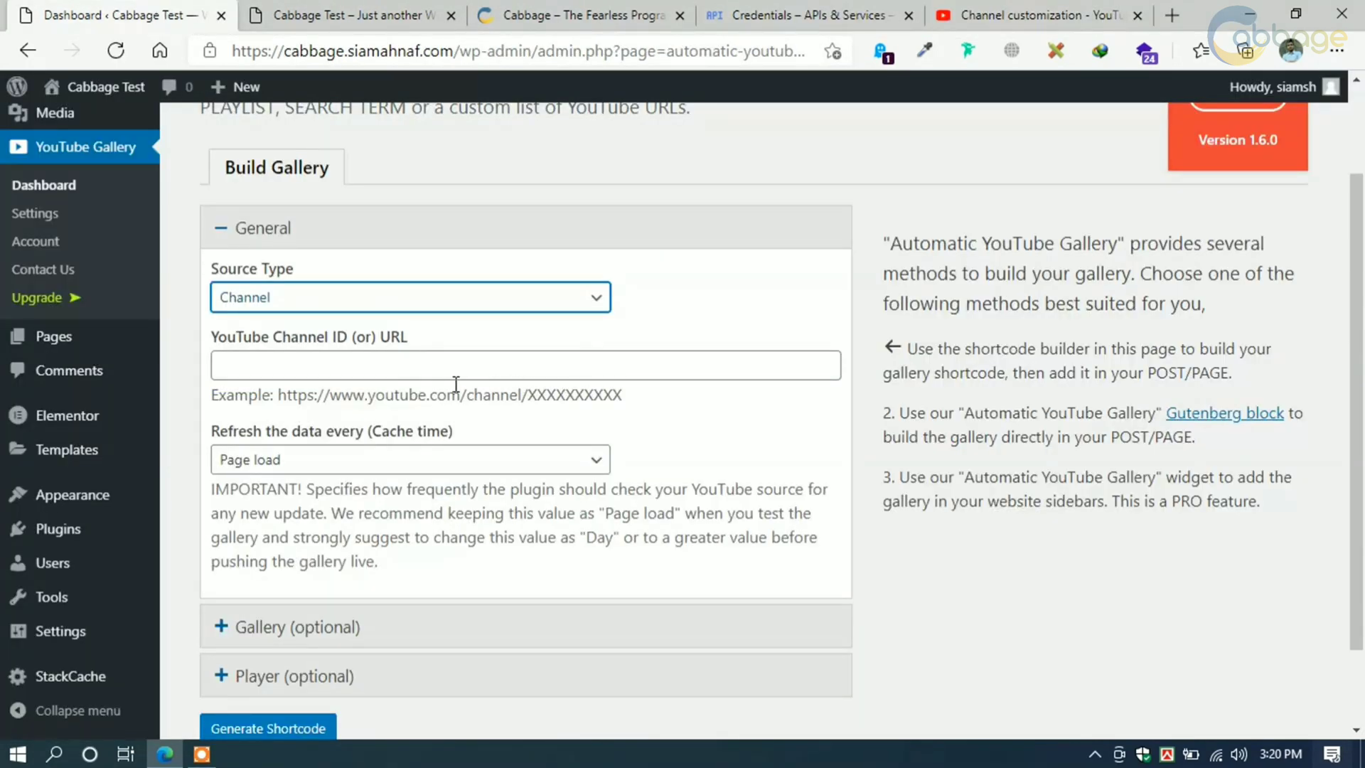
click(435, 368)
key(ctrl+v)
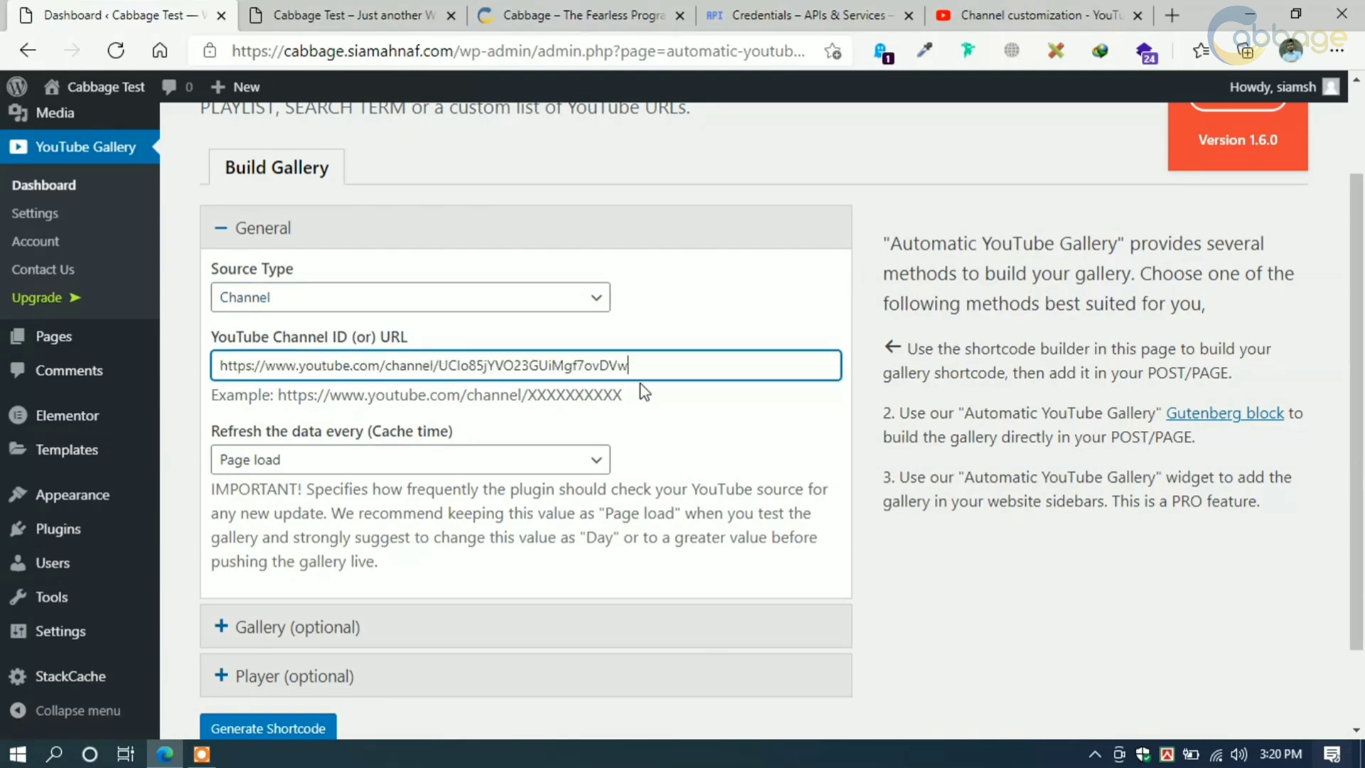
Step: Review the cache time options for refreshing the gallery data and keep Page load
scroll(744, 391, down, 2)
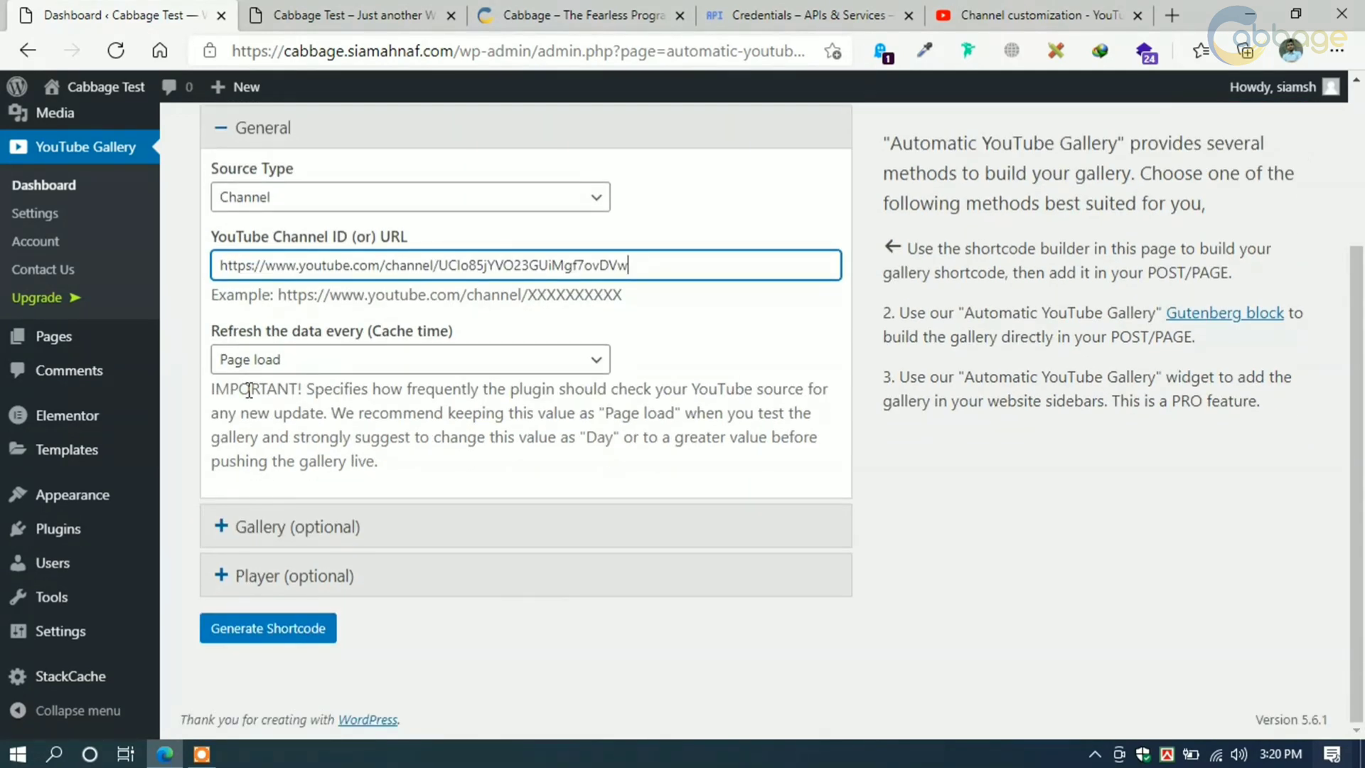
click(332, 367)
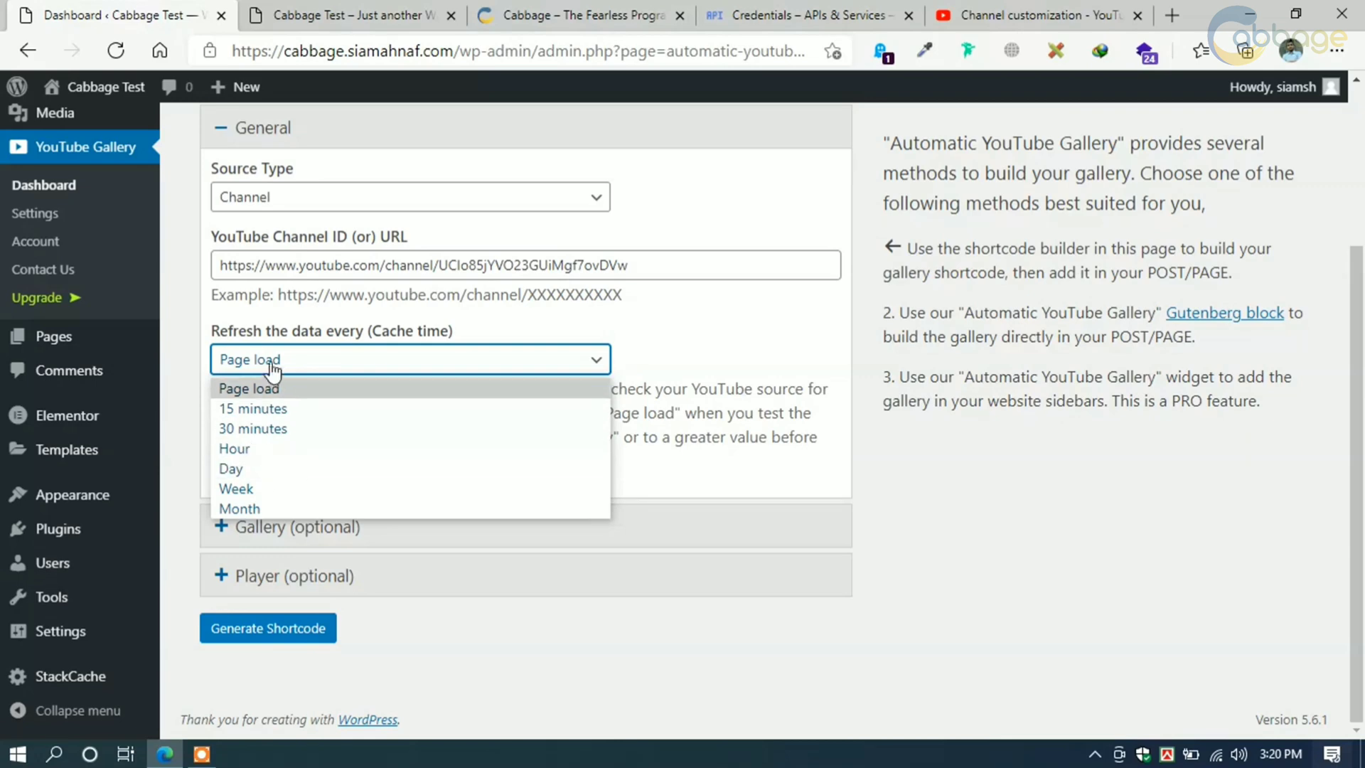
click(355, 366)
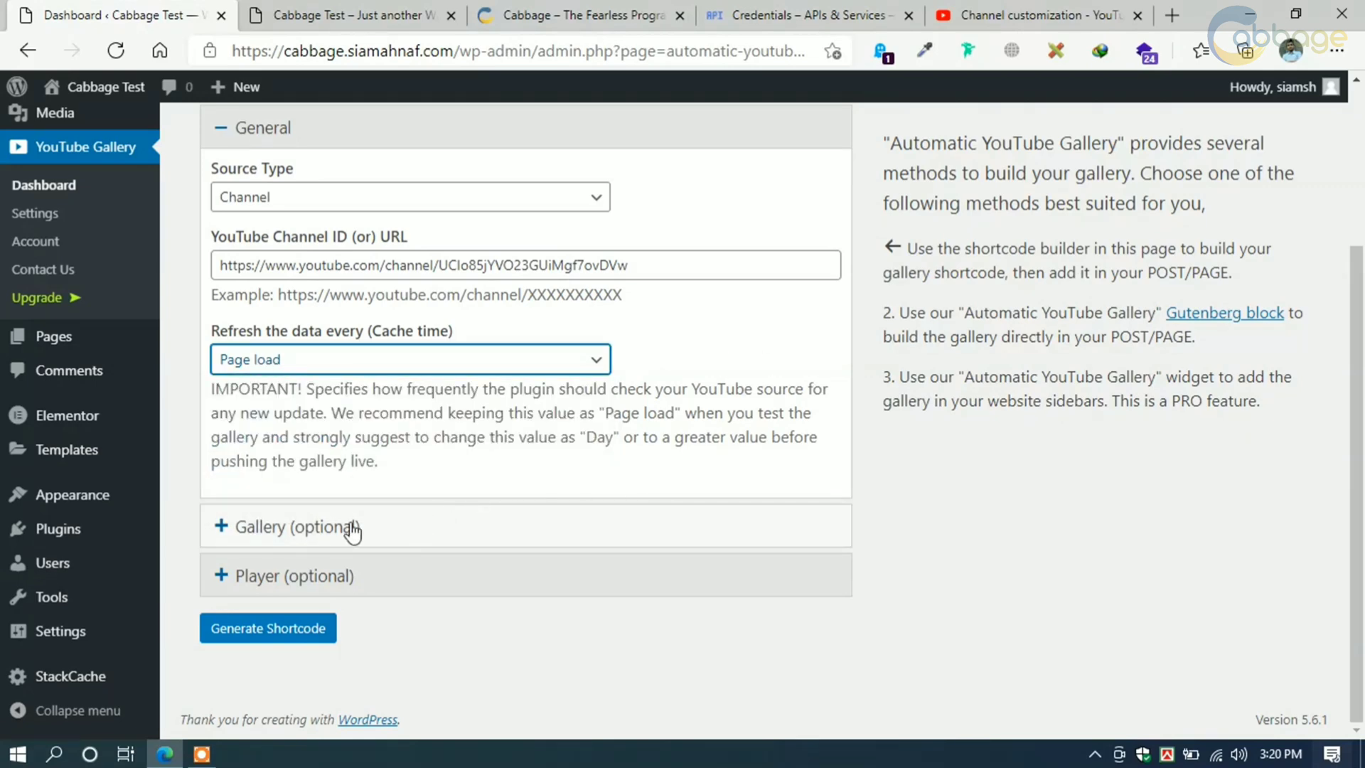
Step: Set the number of videos per page to 6 in the optional Gallery settings
click(380, 526)
scroll(480, 305, up, 1)
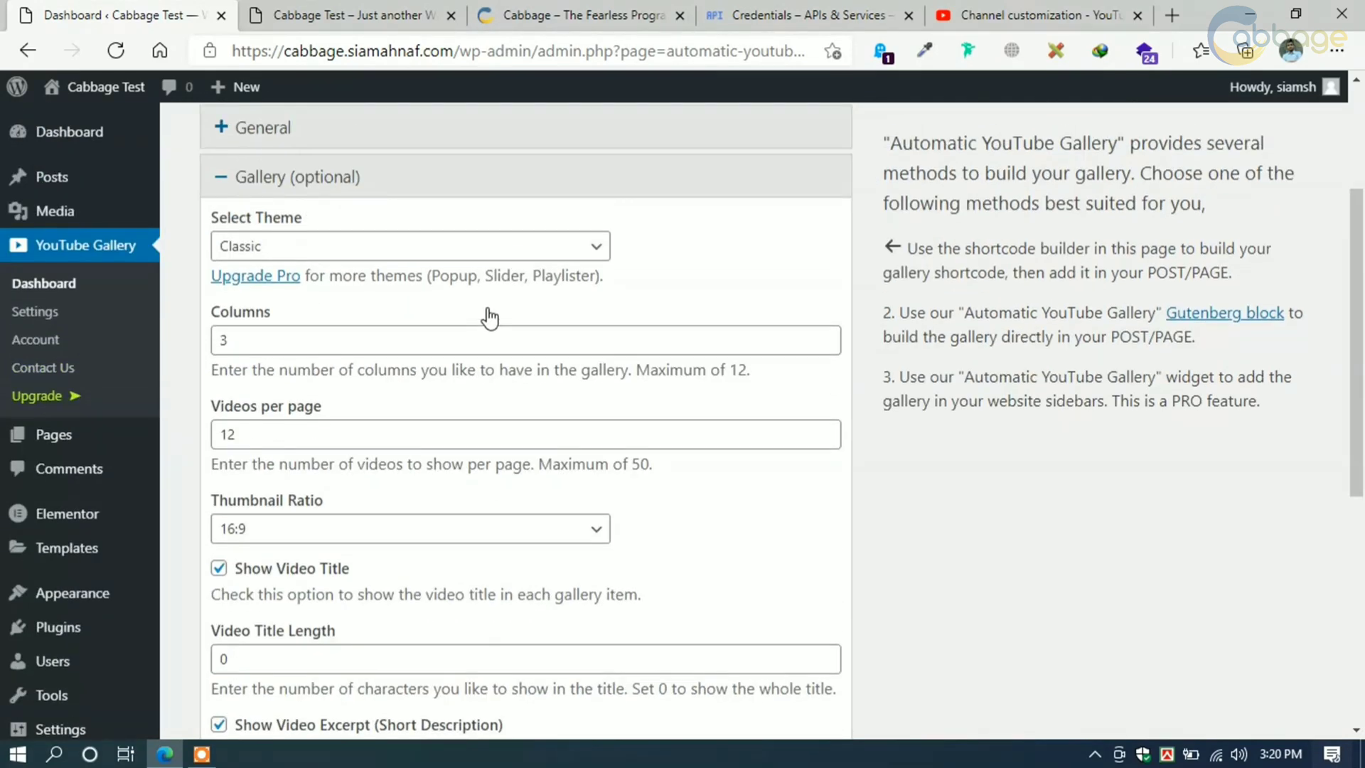
click(256, 332)
scroll(332, 341, down, 1)
click(303, 339)
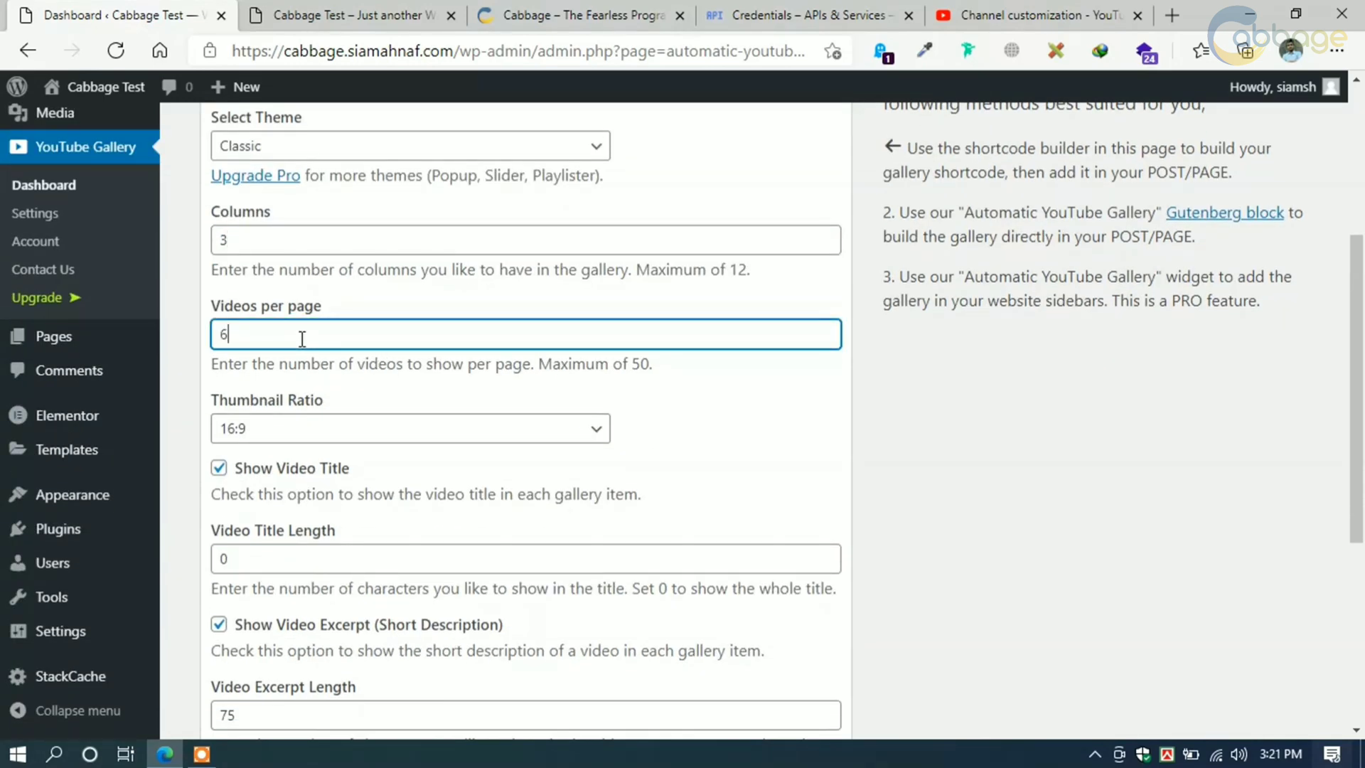
scroll(530, 391, down, 1)
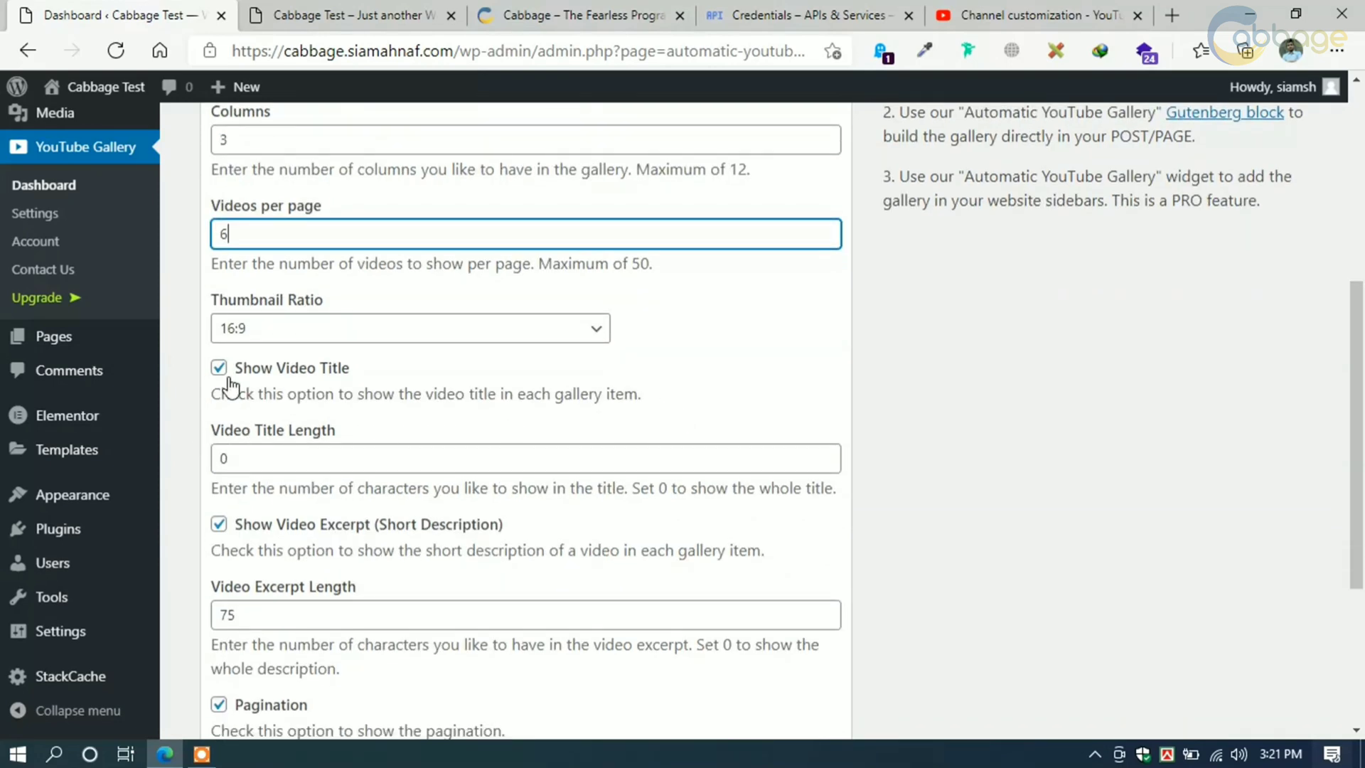
Step: Turn off Show Video Title, Show Video Excerpt and Pagination in the optional Gallery settings
scroll(229, 387, down, 2)
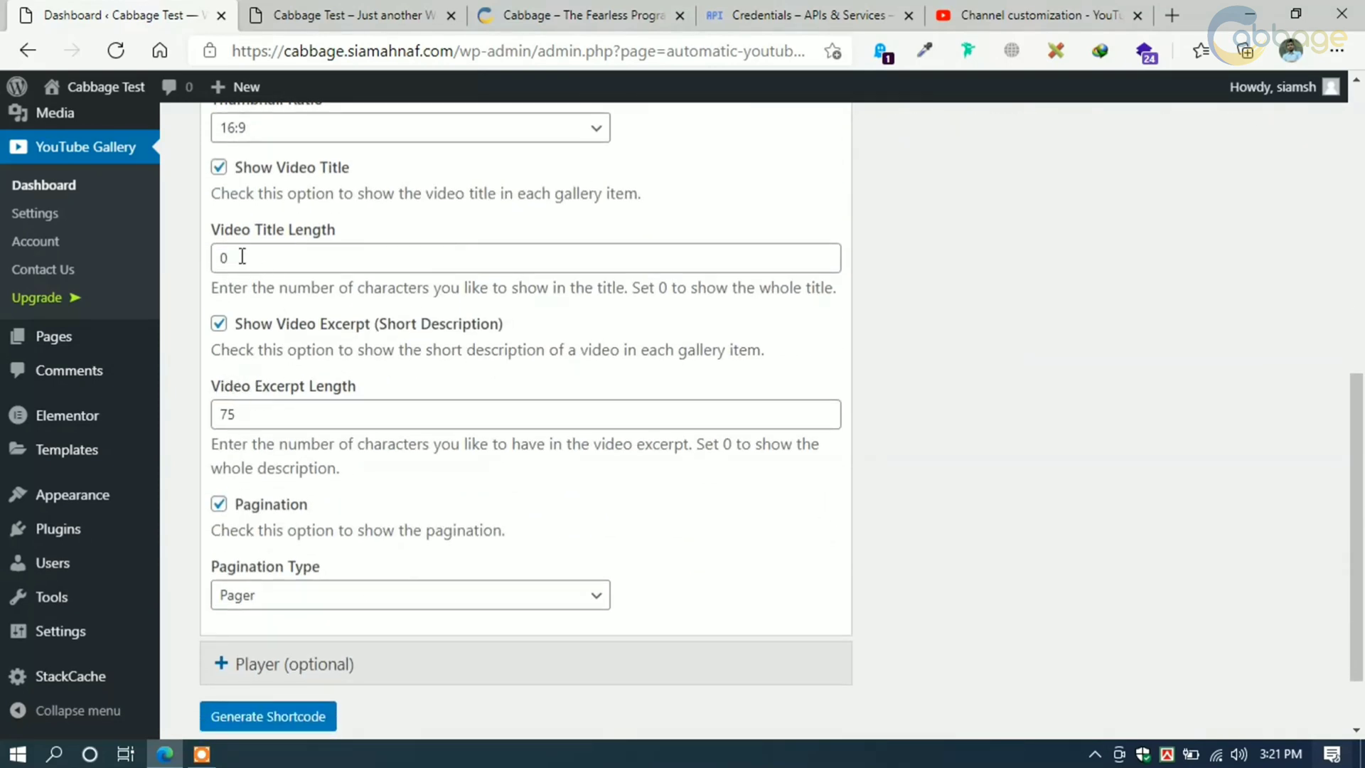
click(223, 172)
scroll(396, 317, up, 1)
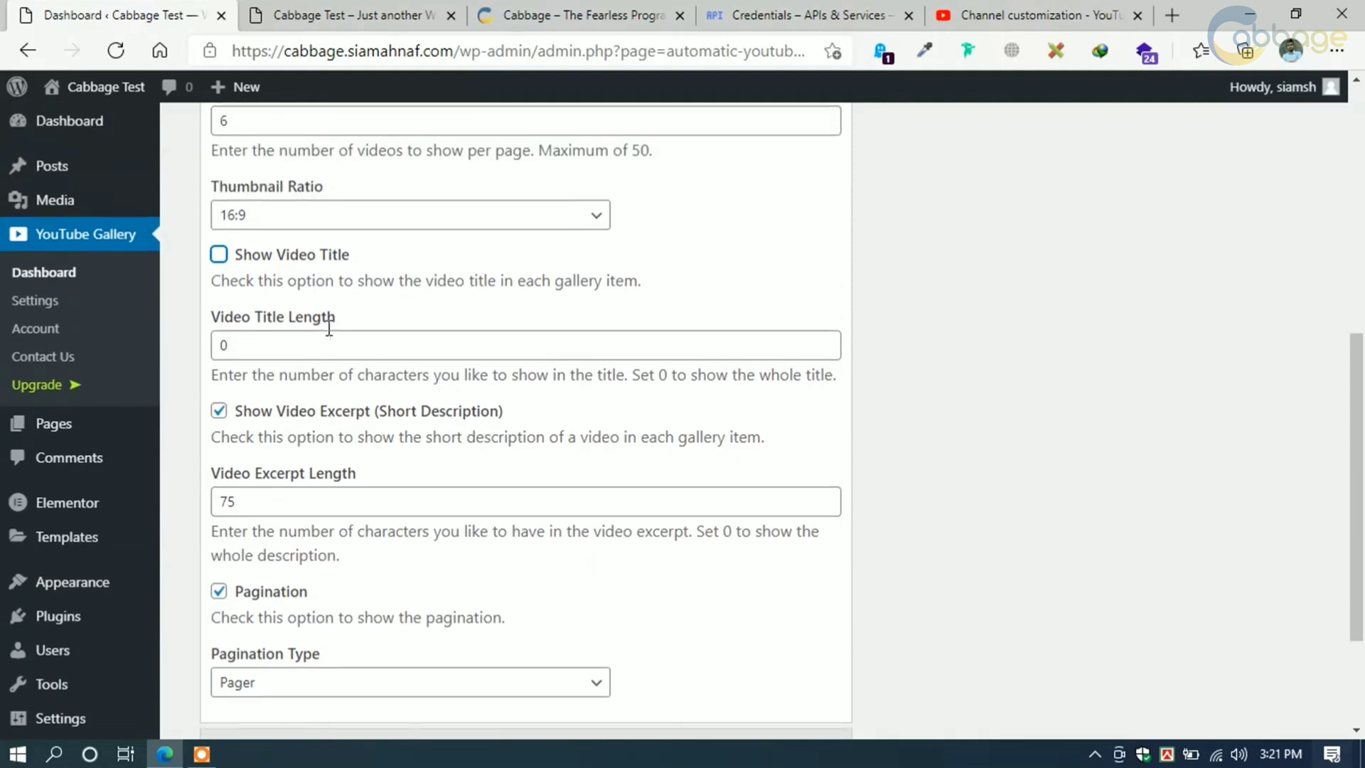
click(221, 427)
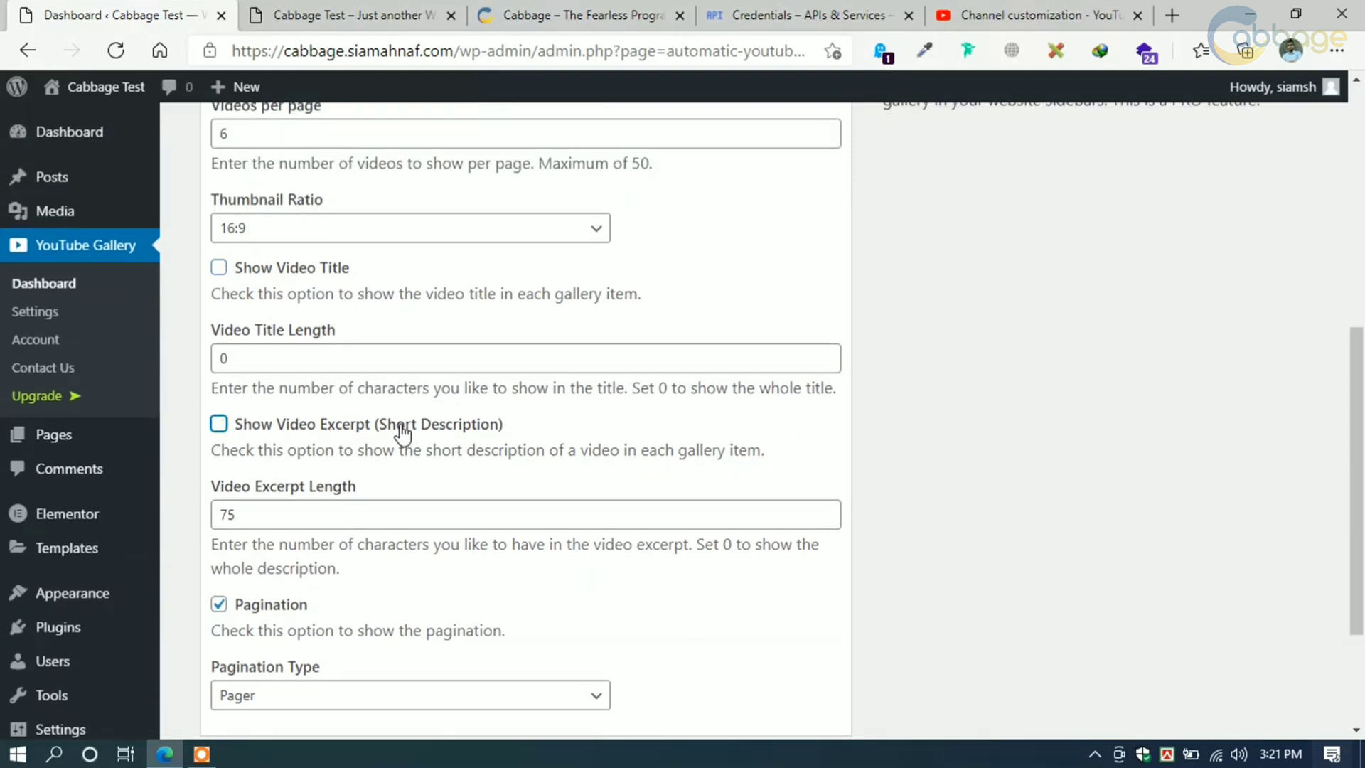
scroll(334, 437, down, 1)
click(221, 502)
scroll(396, 484, down, 1)
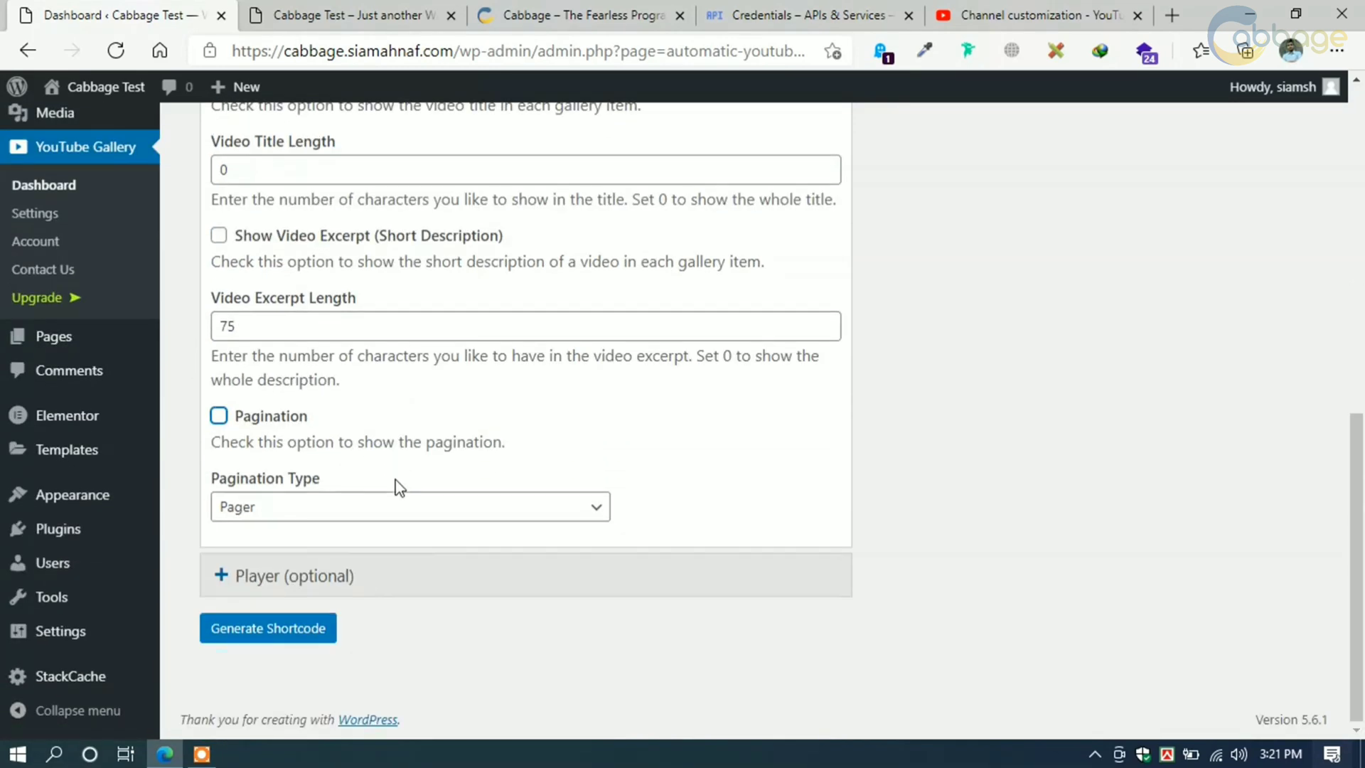
Step: Turn off Show Video Description in the optional Player settings and review the remaining player options
click(325, 575)
scroll(366, 284, down, 8)
scroll(345, 329, up, 4)
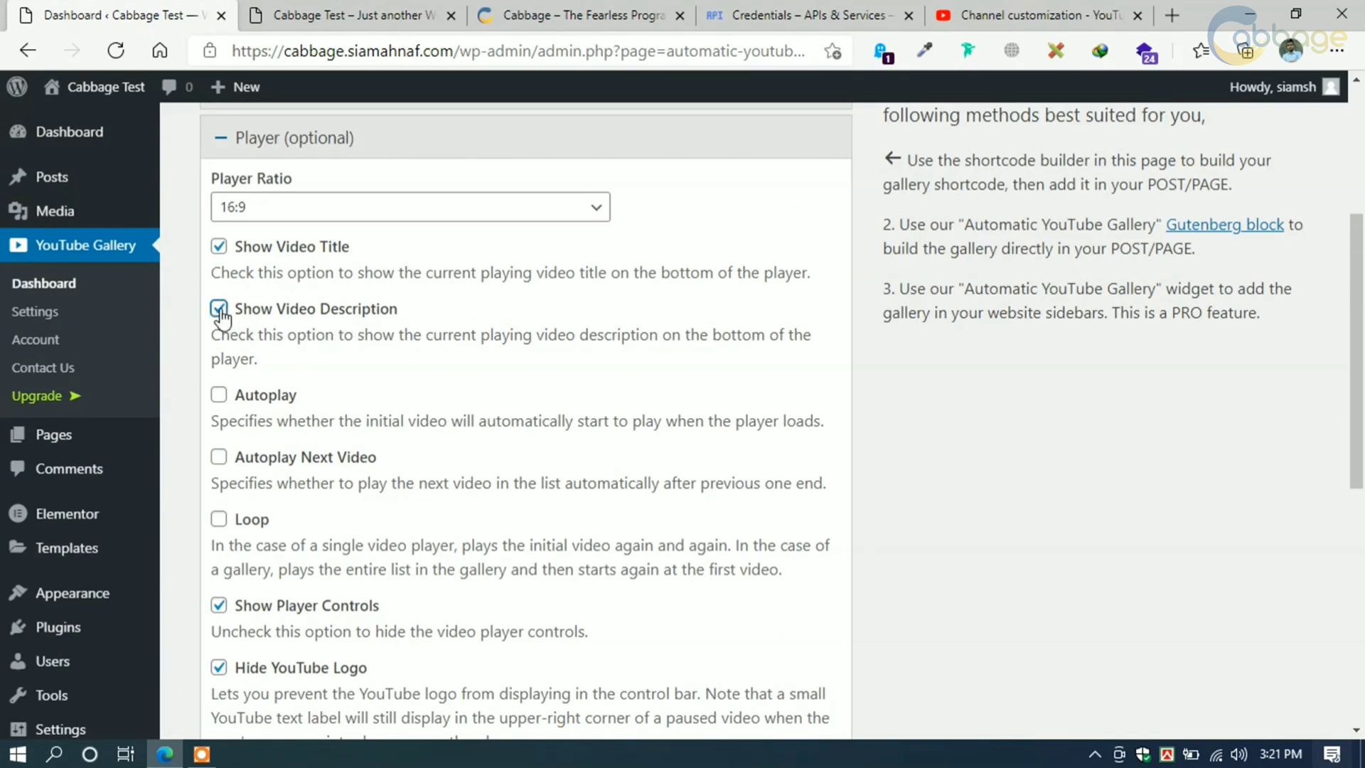
scroll(360, 344, down, 3)
scroll(360, 344, down, 2)
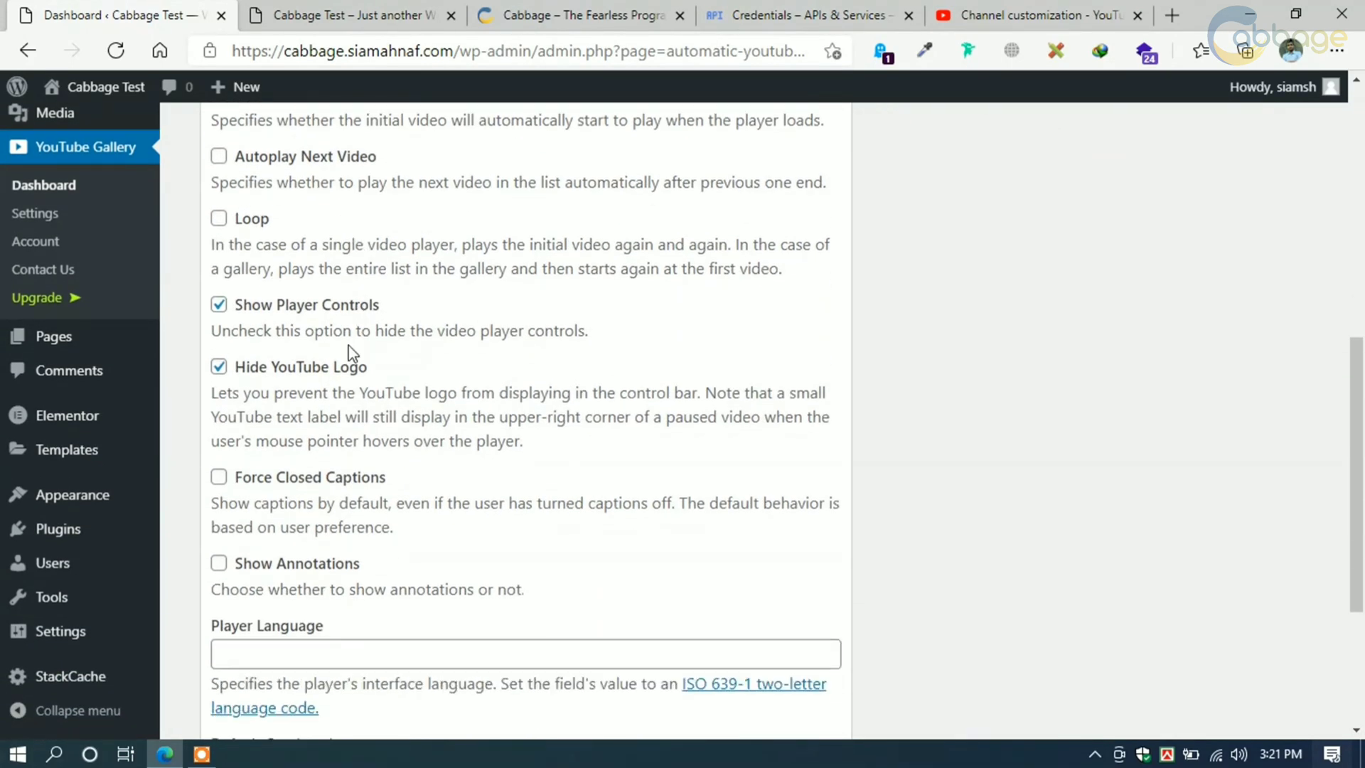
scroll(350, 387, down, 4)
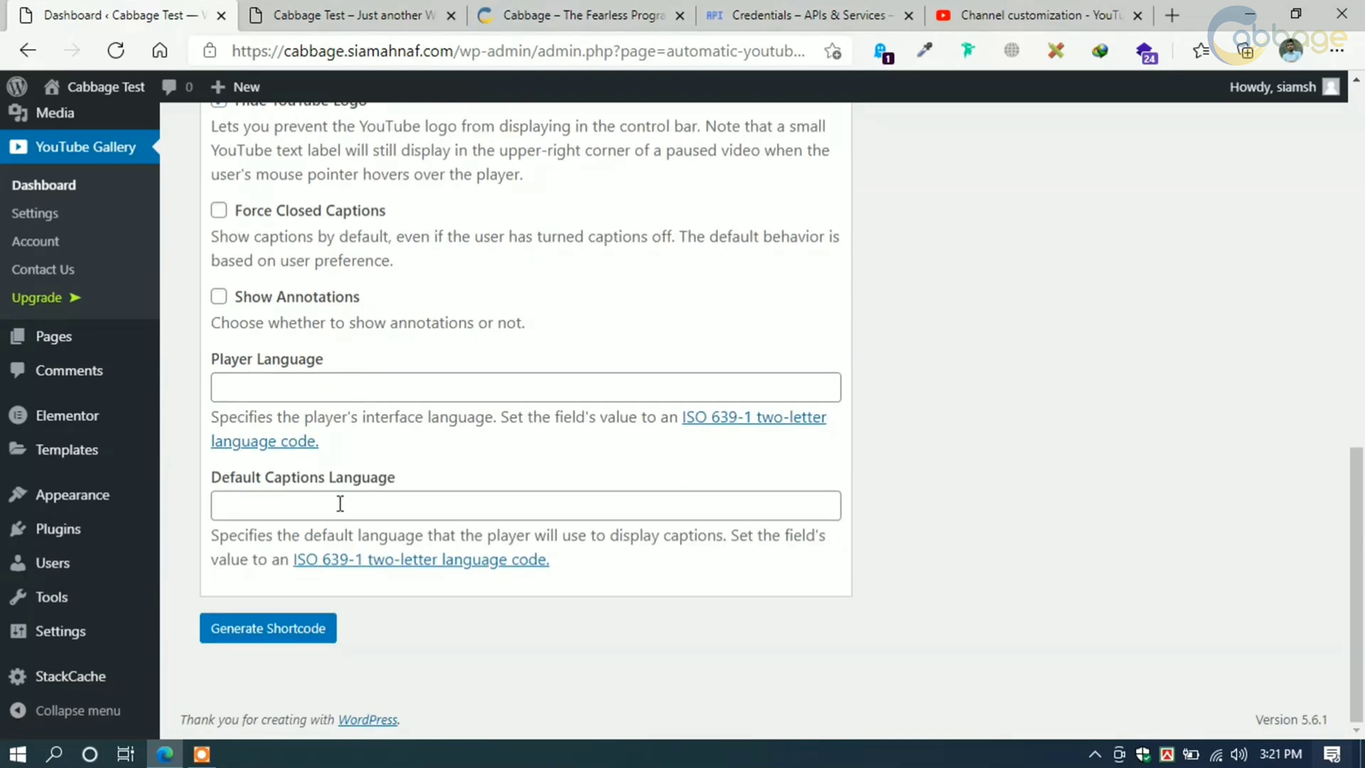
Step: Generate the gallery shortcode, copy it in full and dismiss the shortcode dialog
click(280, 639)
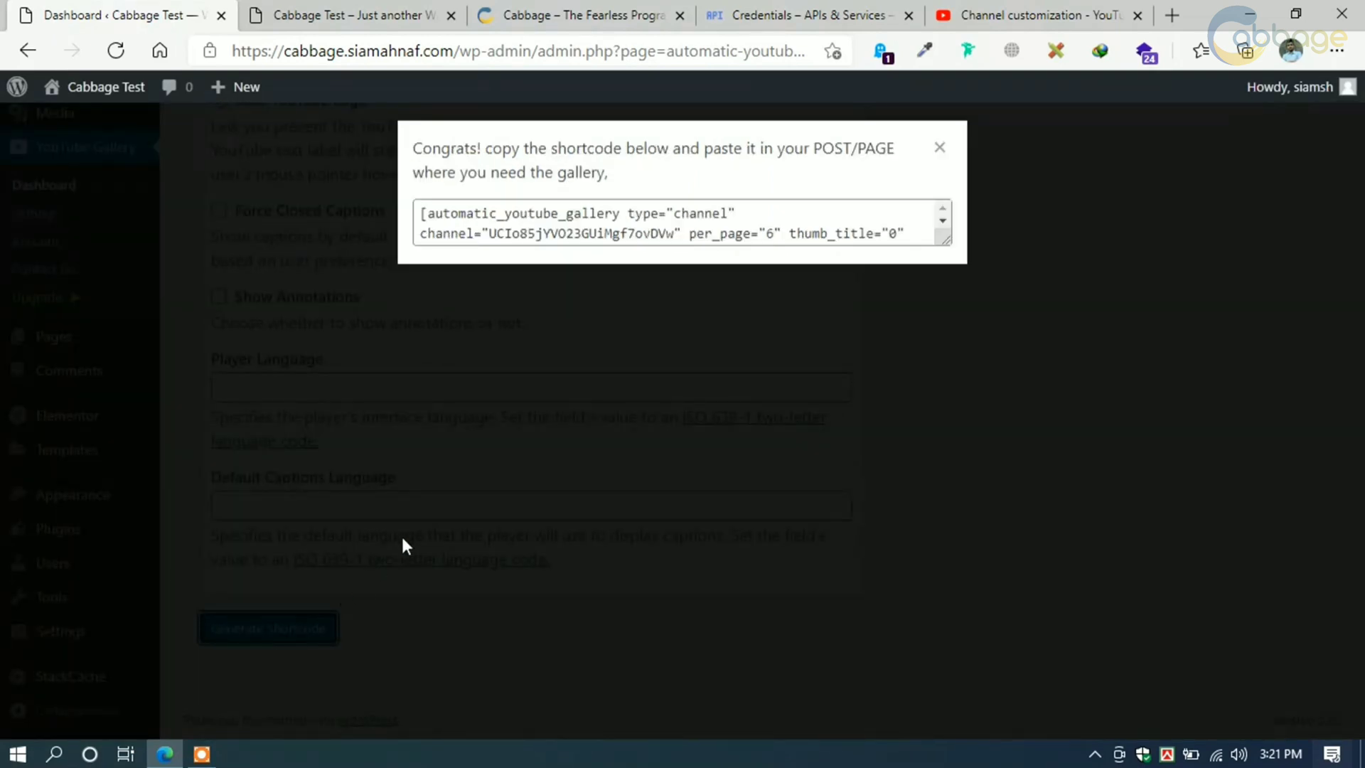
click(427, 217)
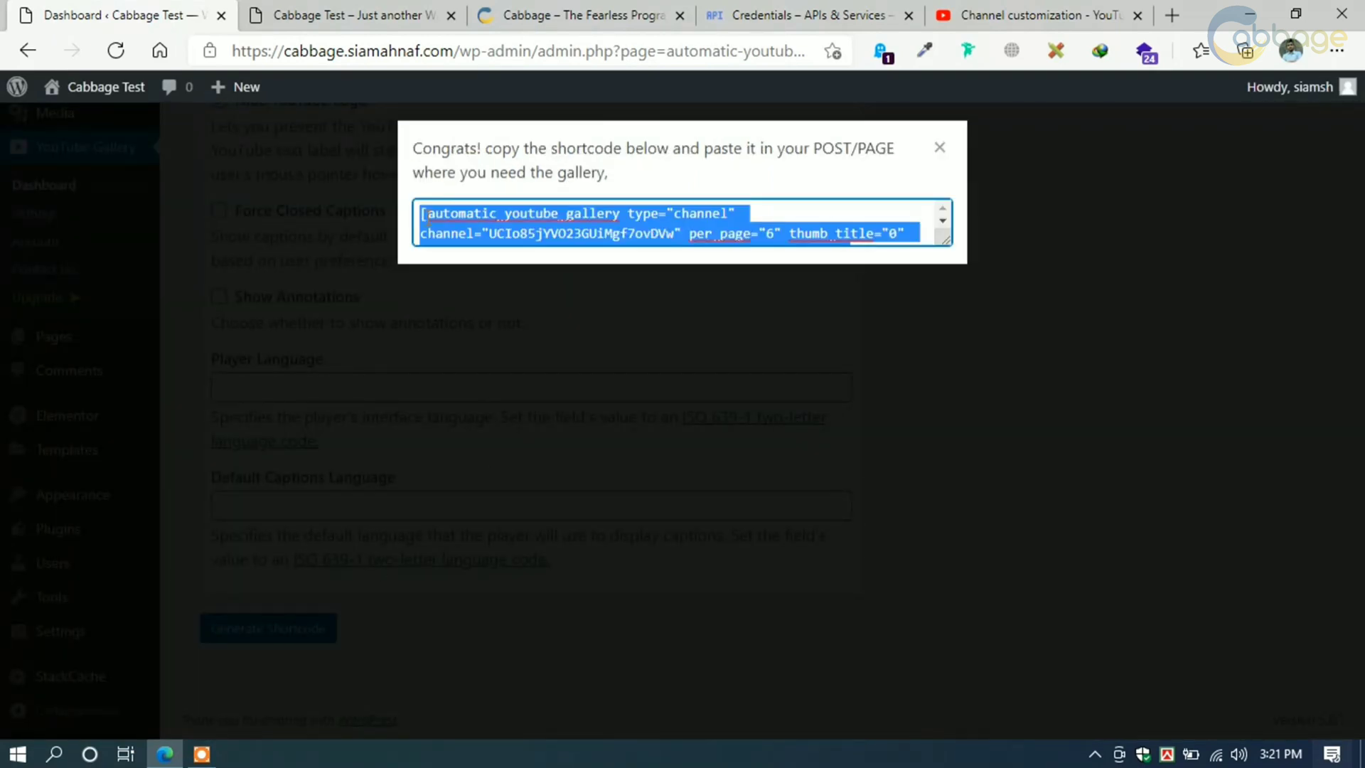
right_click(427, 217)
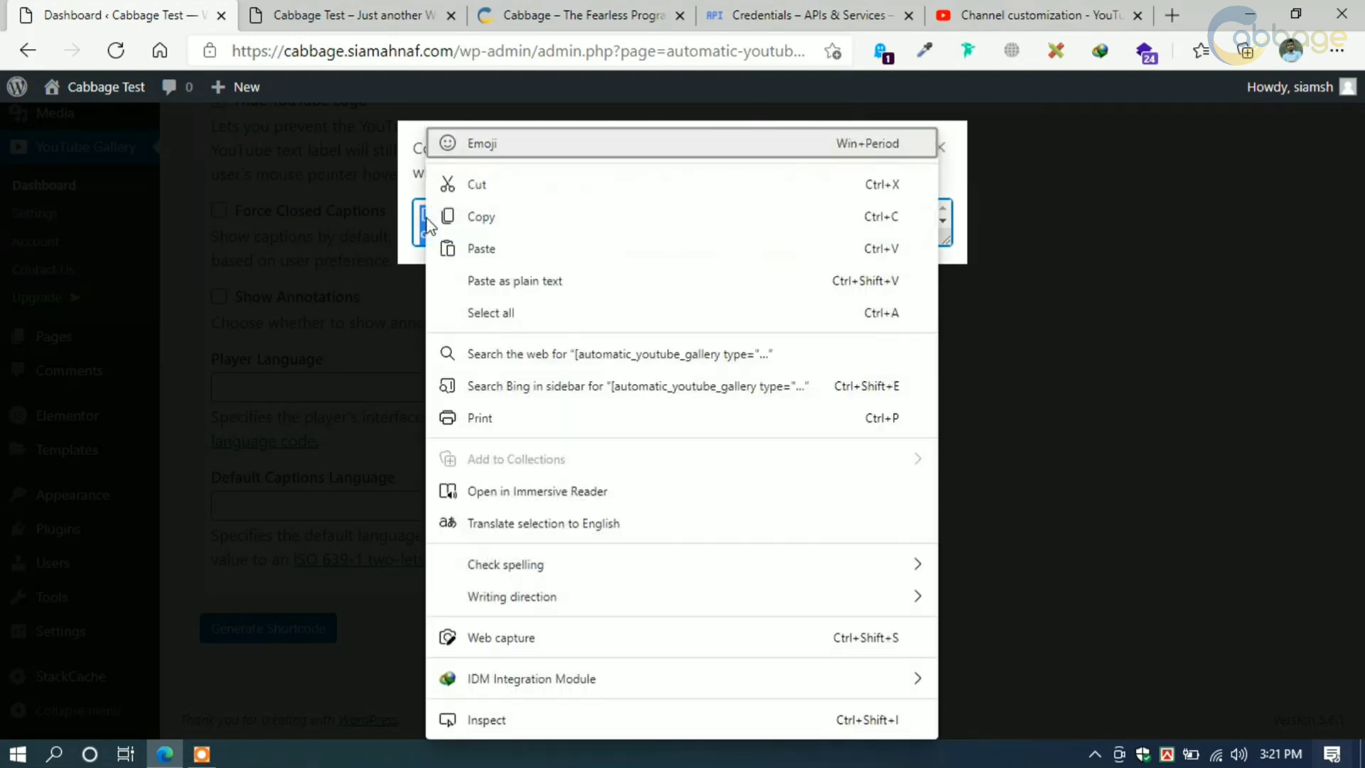
click(478, 215)
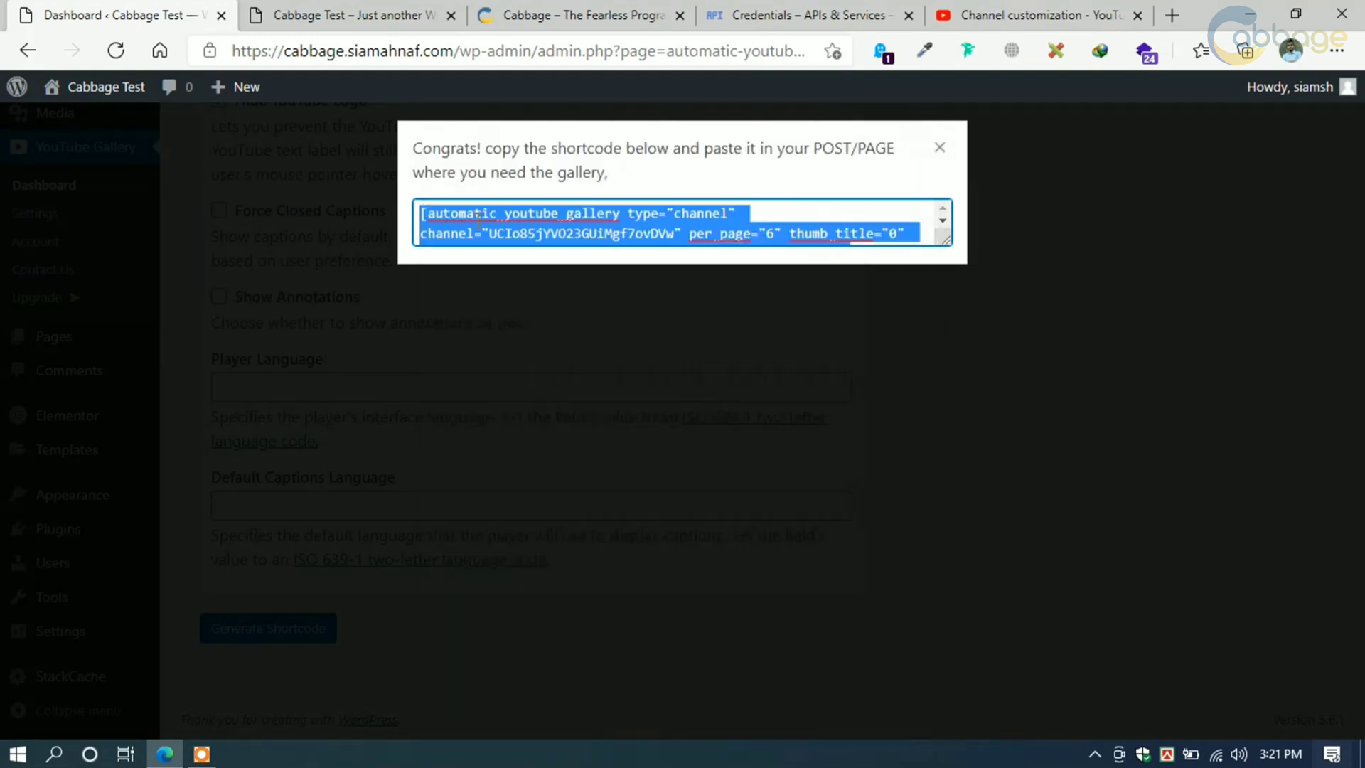
click(939, 148)
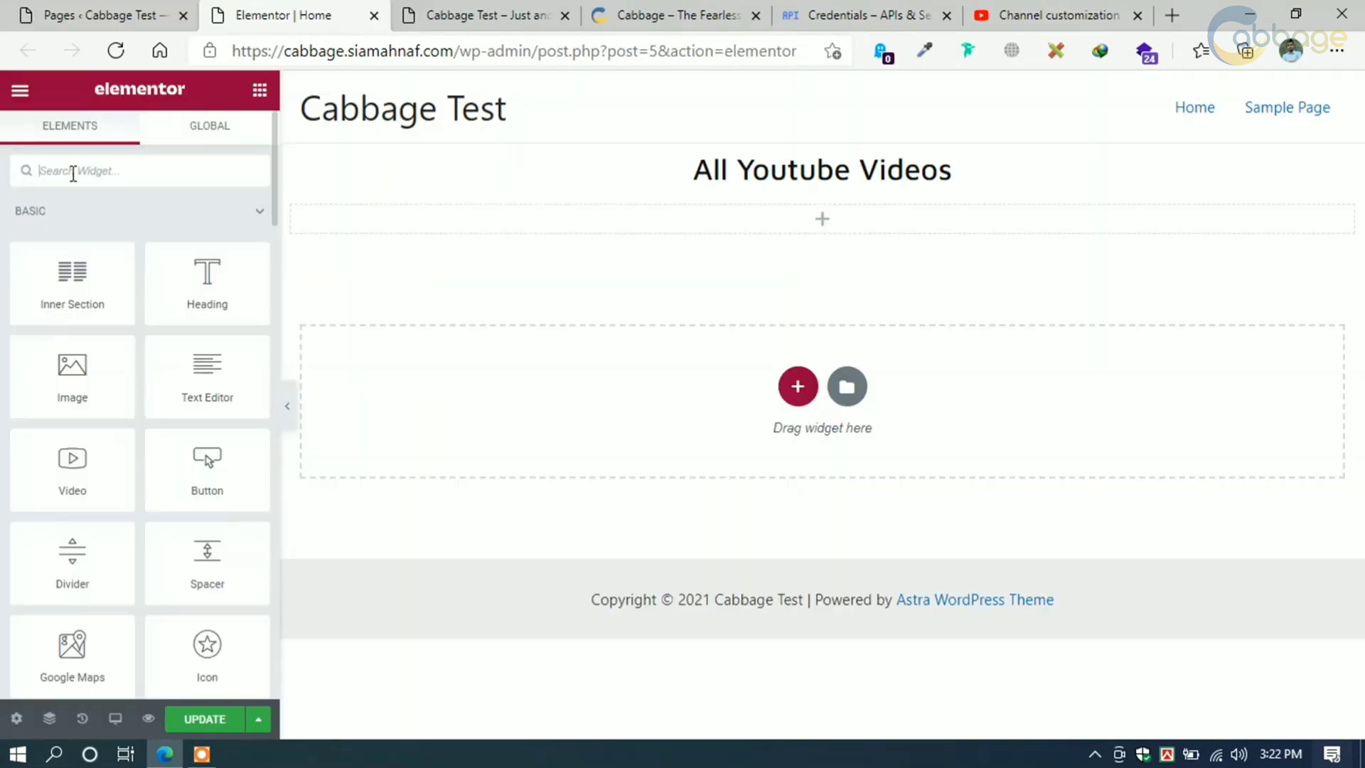
Step: Add a Shortcode widget below the All Youtube Videos heading in Elementor and paste the copied gallery shortcode into it
text(short)
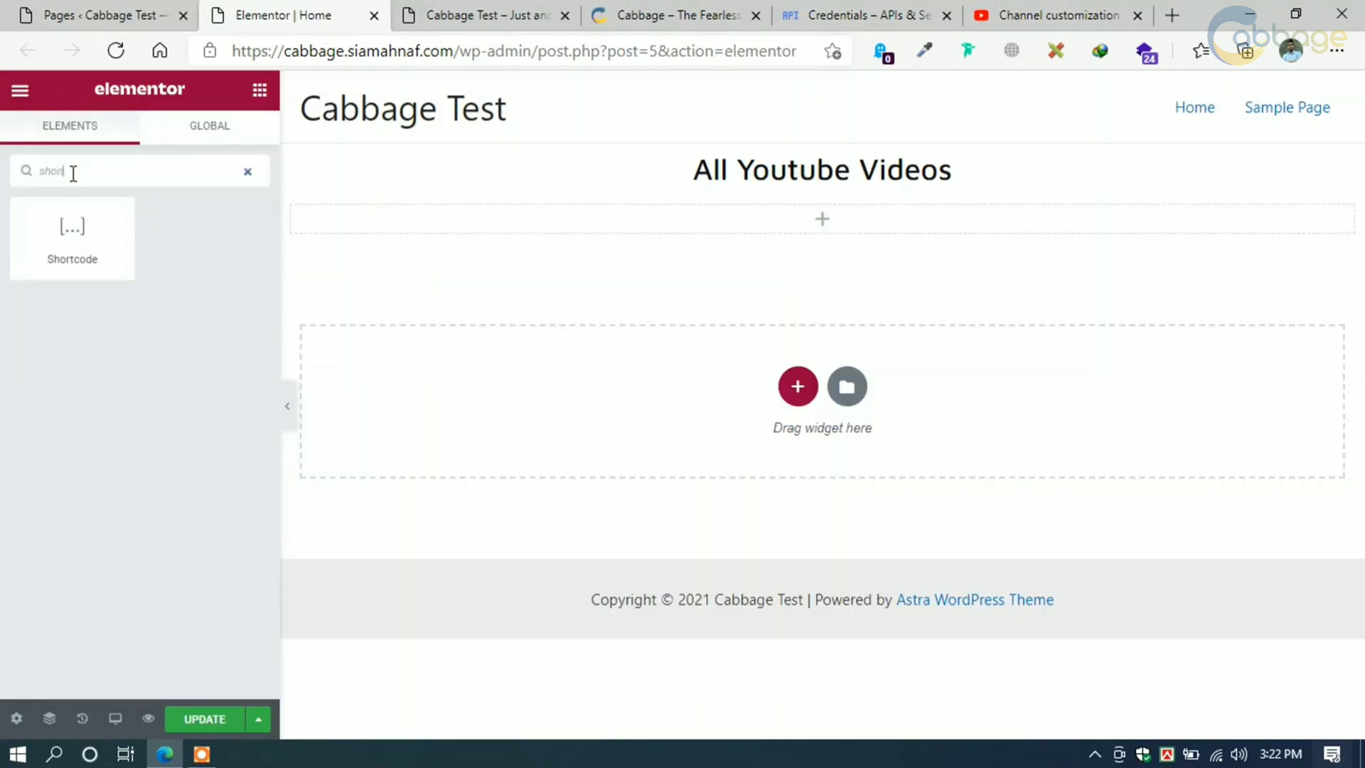
drag(92, 265, 754, 226)
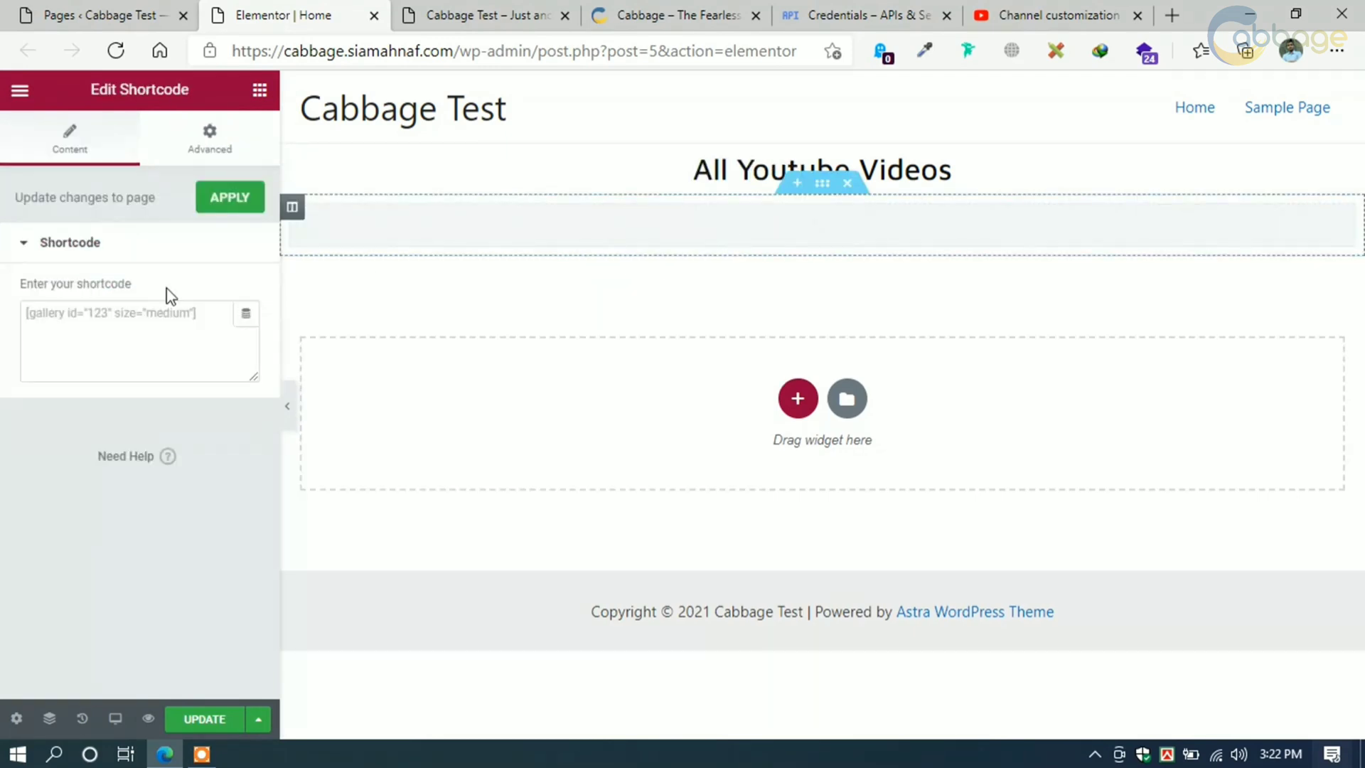
click(100, 317)
key(ctrl+v)
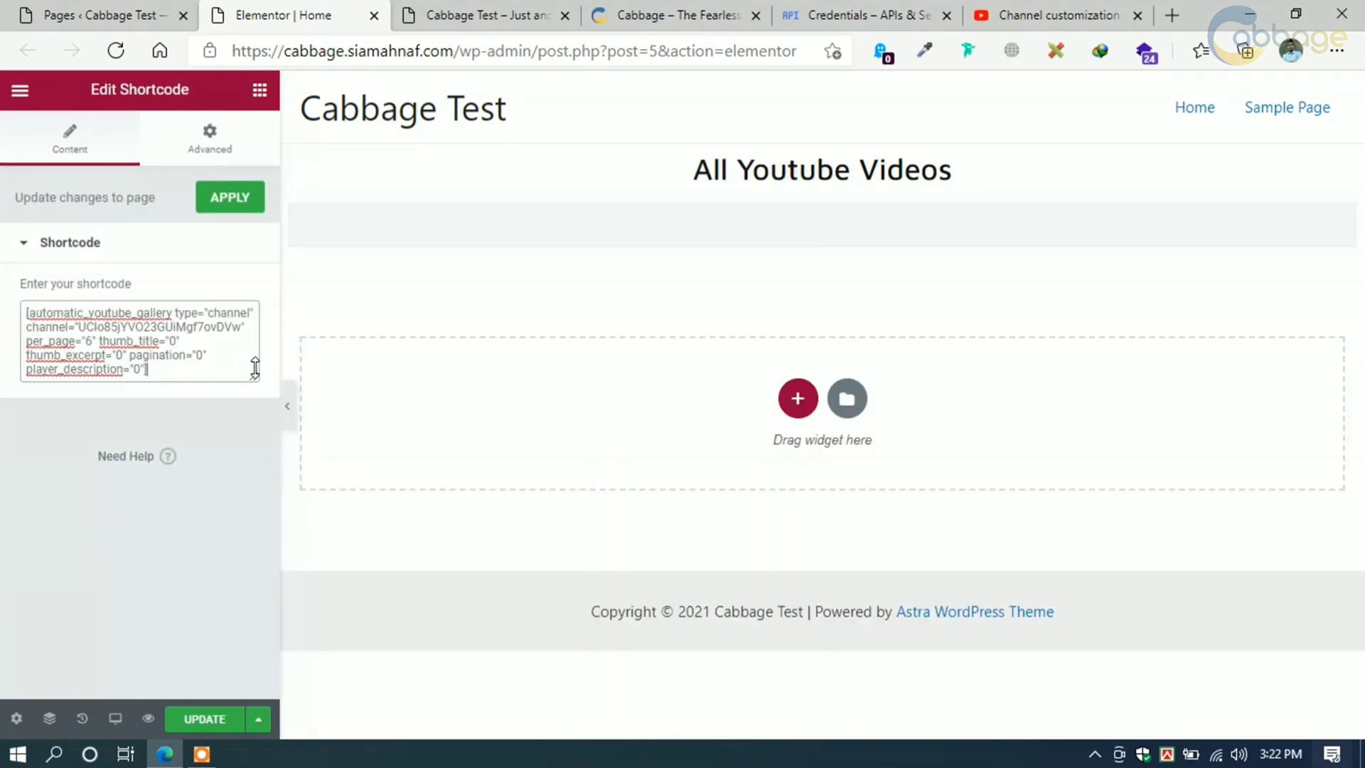
Step: Update the page, close the Elementor editor and reload the live Cabbage Test home page to check the gallery
click(213, 719)
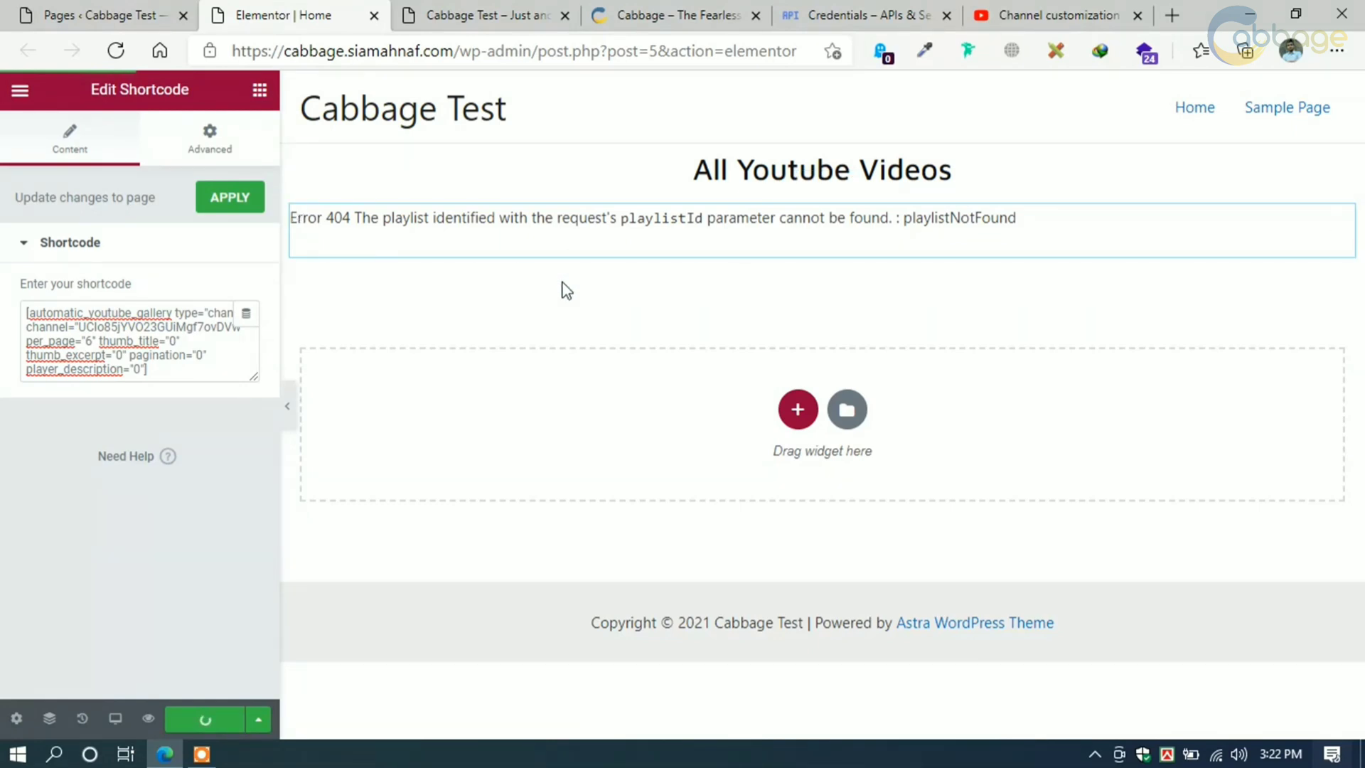
click(426, 9)
click(374, 16)
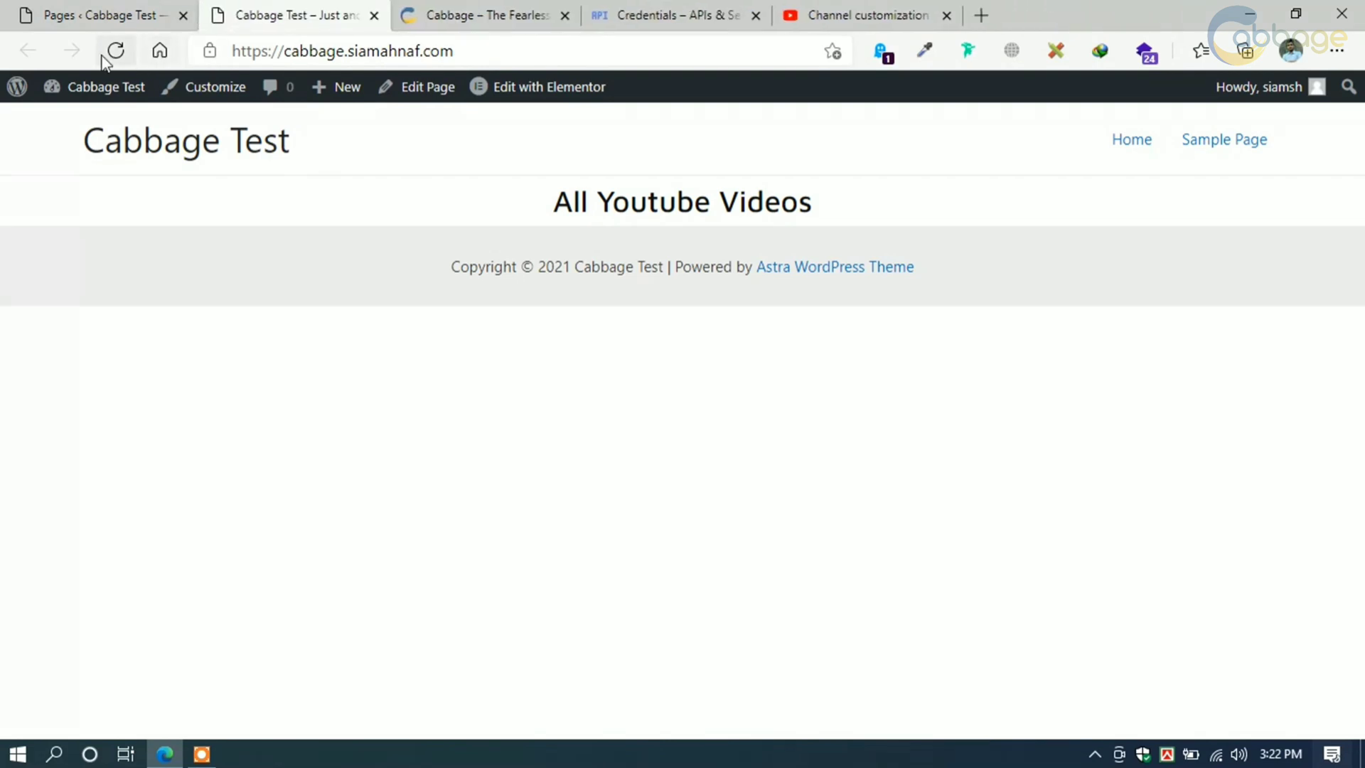
click(115, 50)
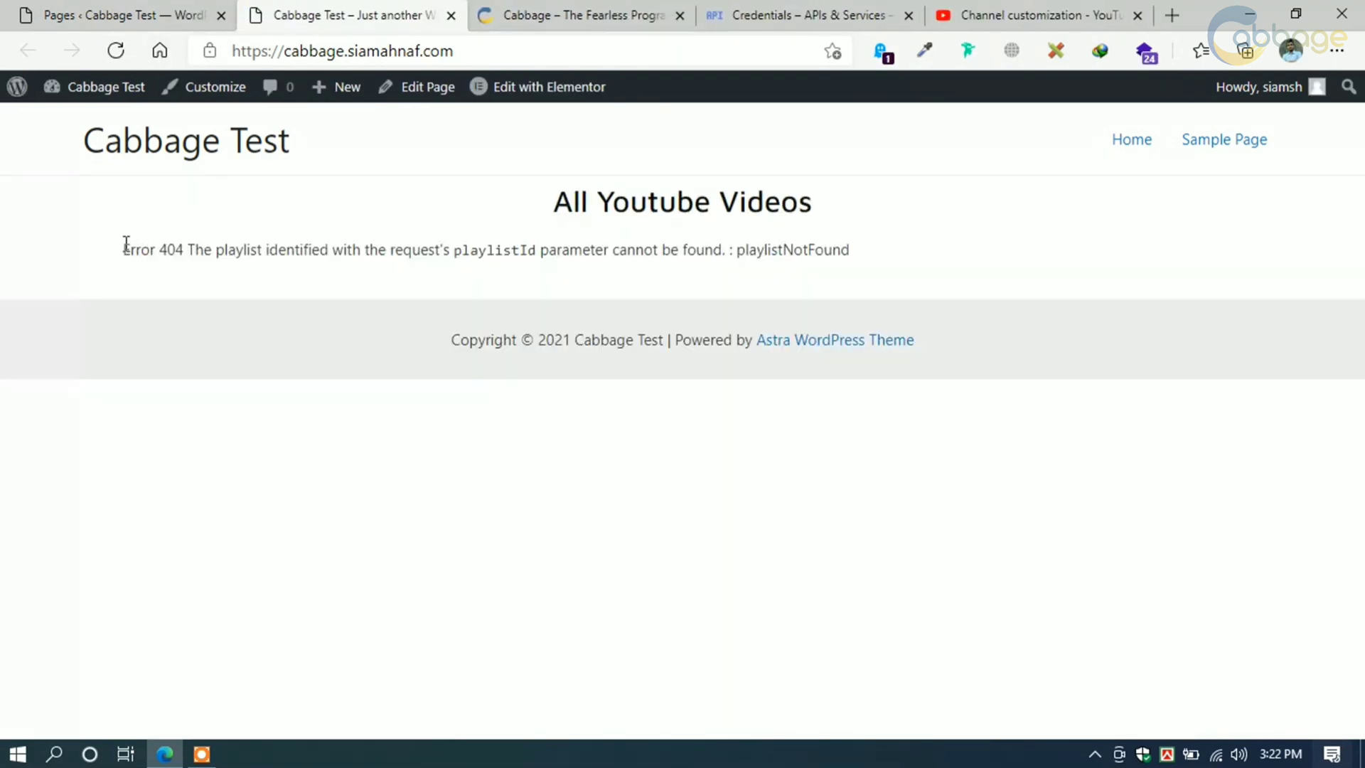
drag(122, 247, 192, 249)
click(241, 301)
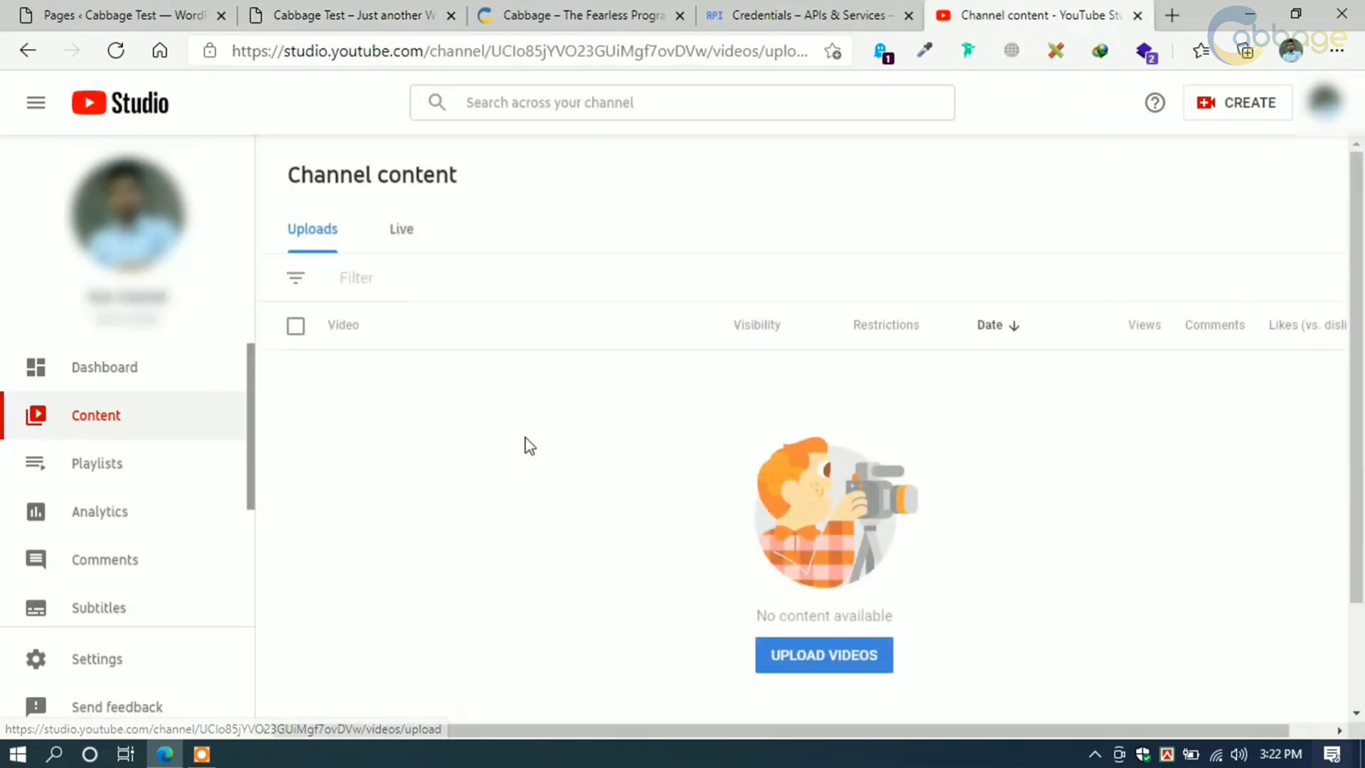
Step: Upload the Infinity Free SSL certificate video file from the Short Video folder to the channel's content in YouTube Studio
scroll(518, 445, down, 1)
scroll(713, 470, up, 1)
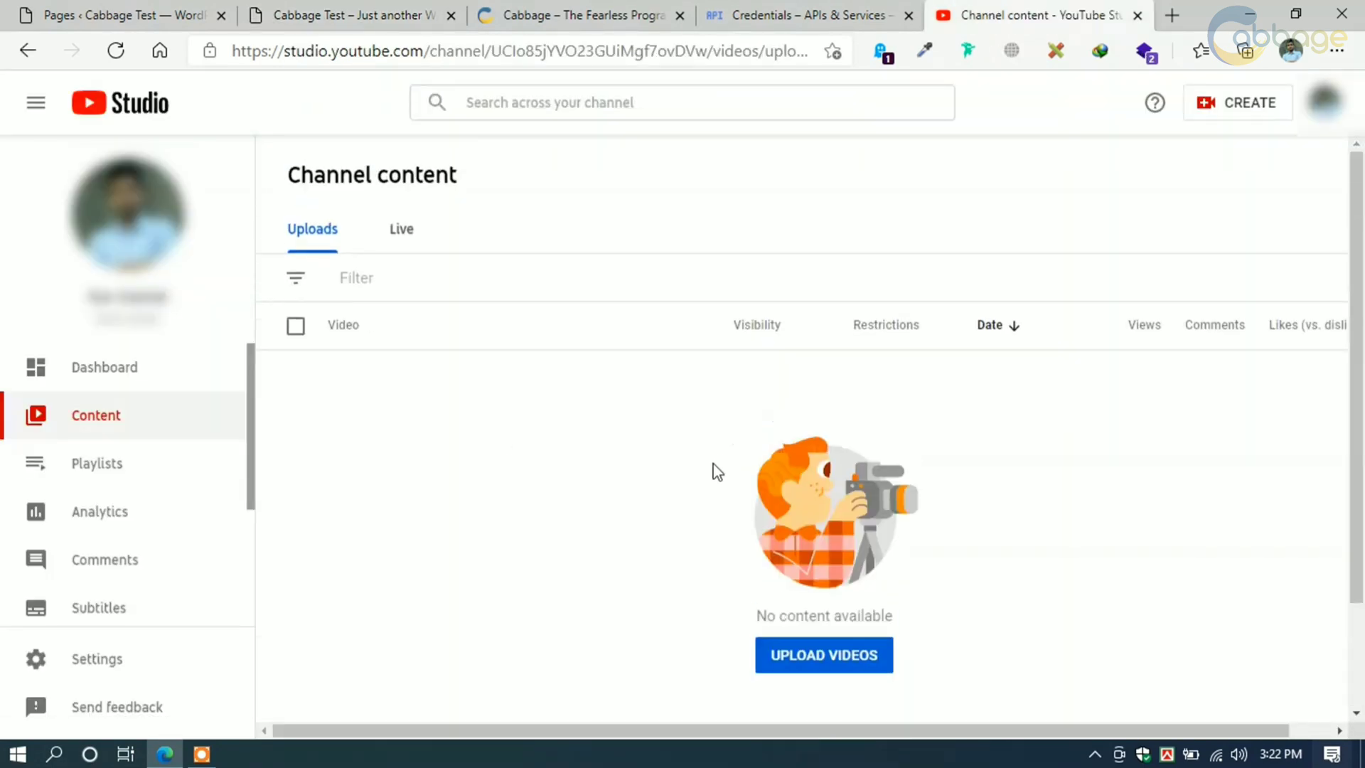
scroll(637, 450, down, 1)
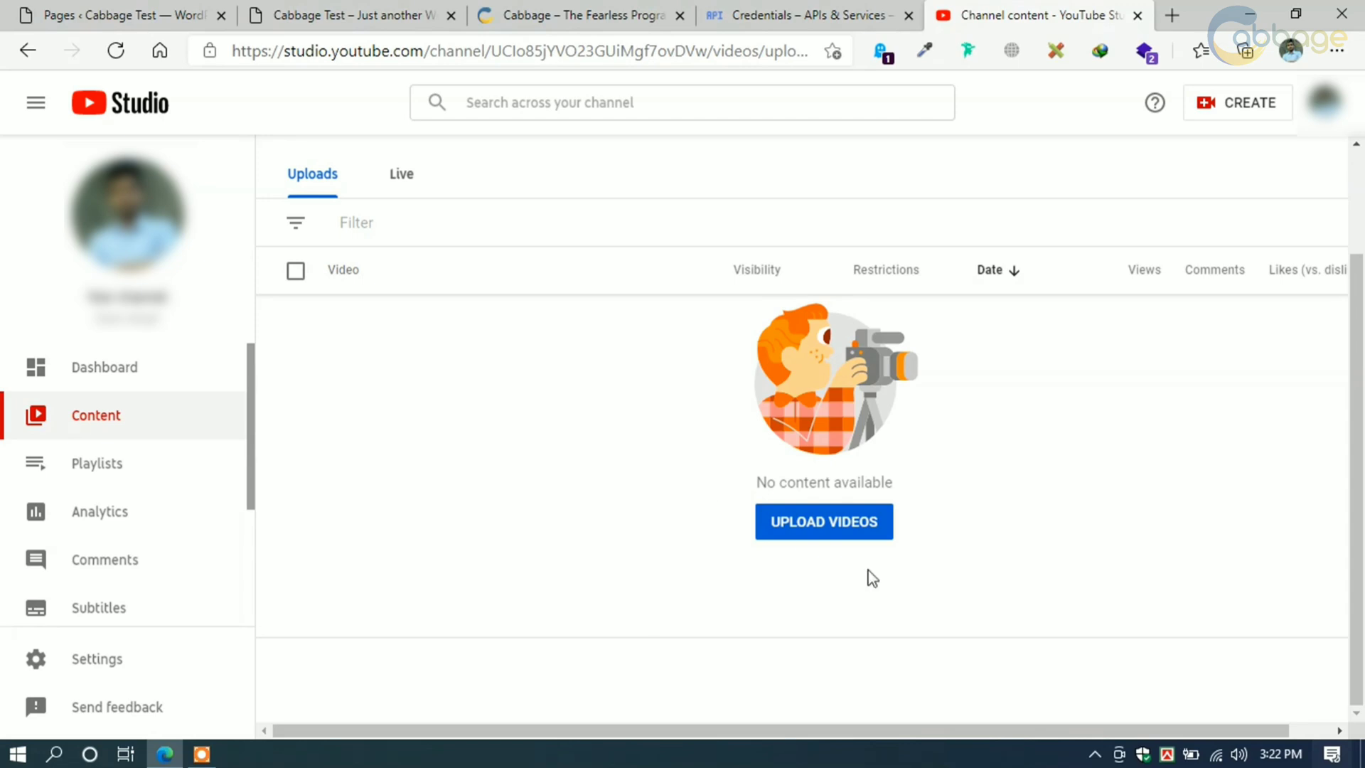
click(854, 537)
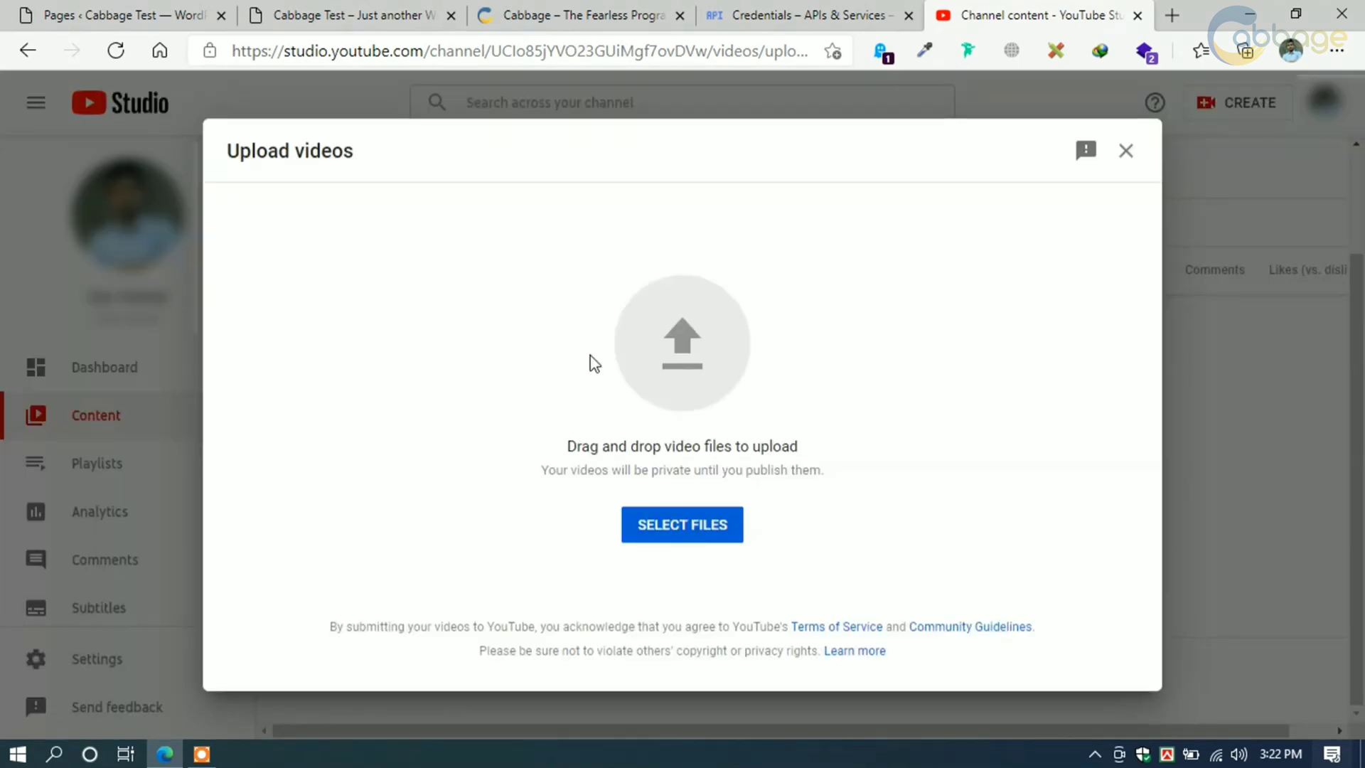
click(647, 527)
click(235, 185)
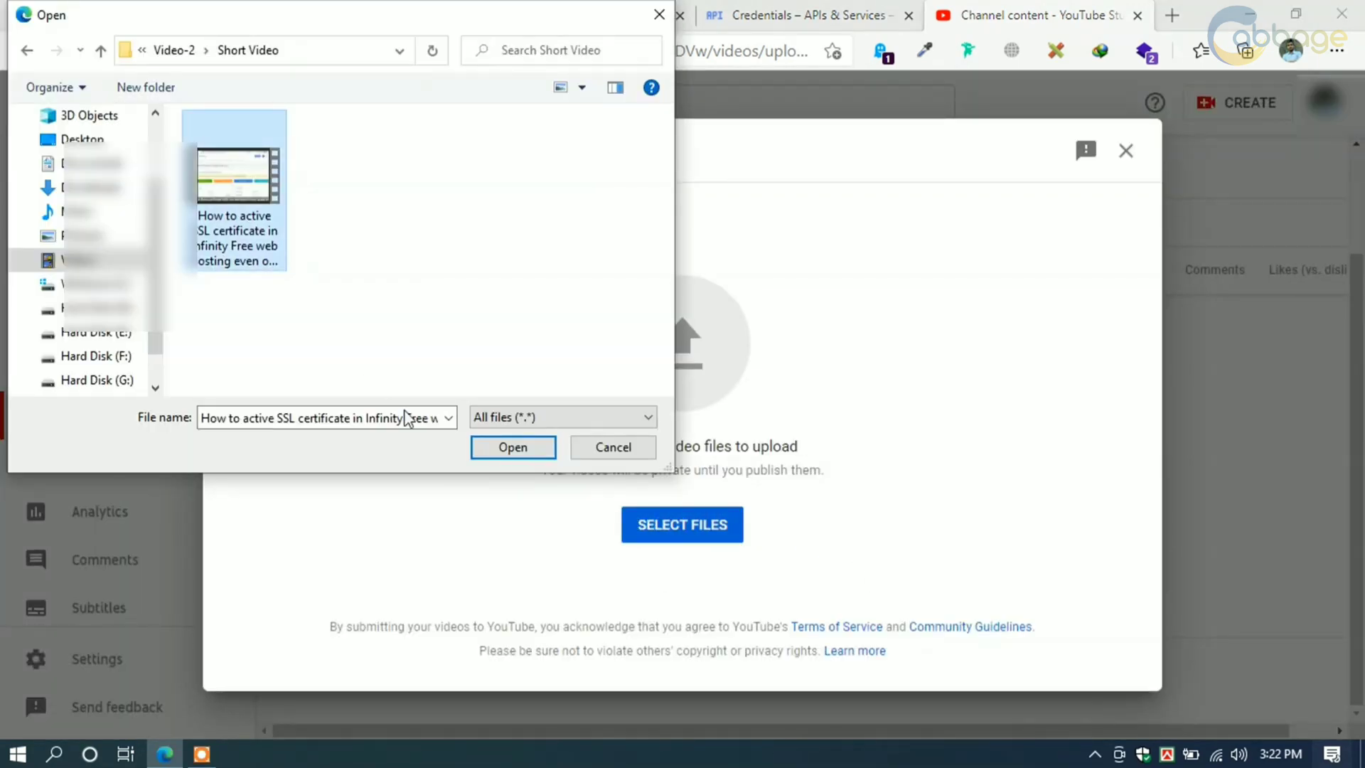
click(512, 447)
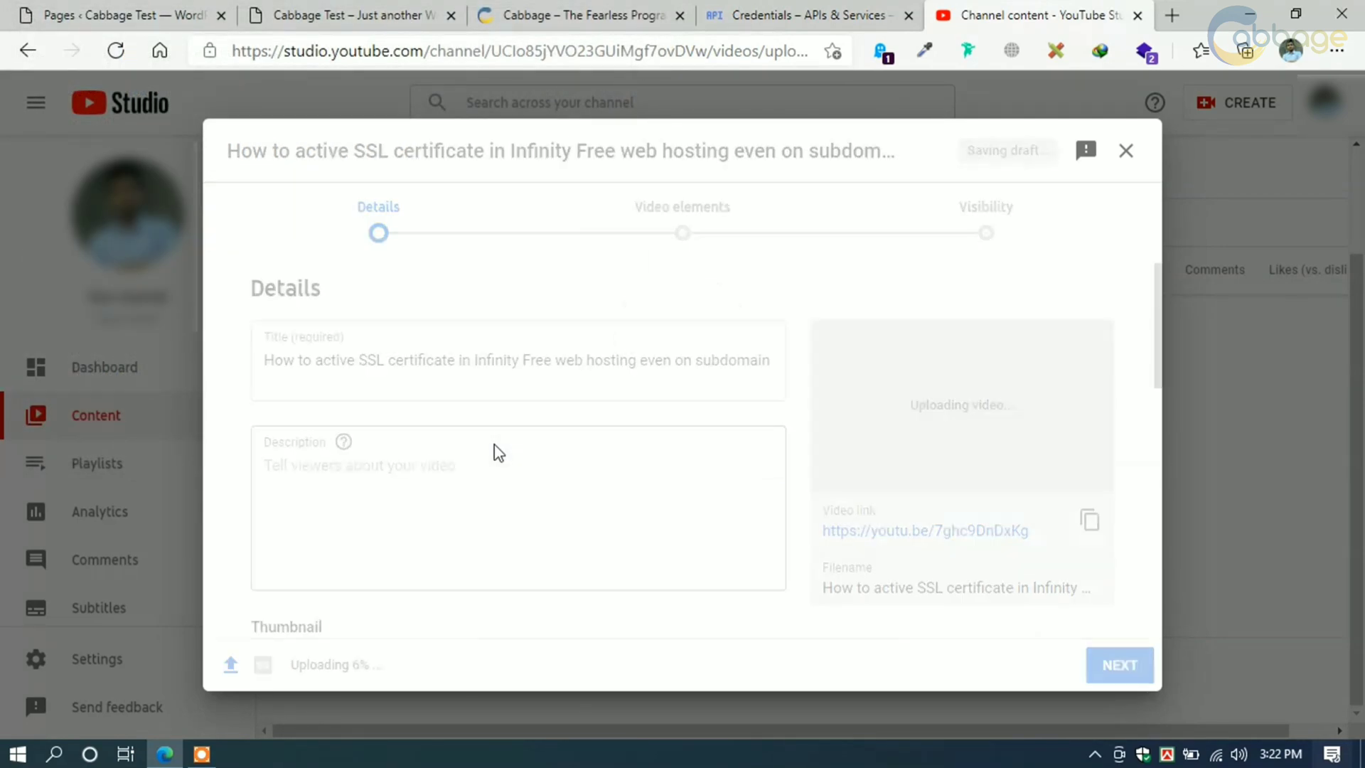
Step: Keep the video's details, skip the end screen and cards, and publish it with Public visibility
scroll(498, 452, down, 5)
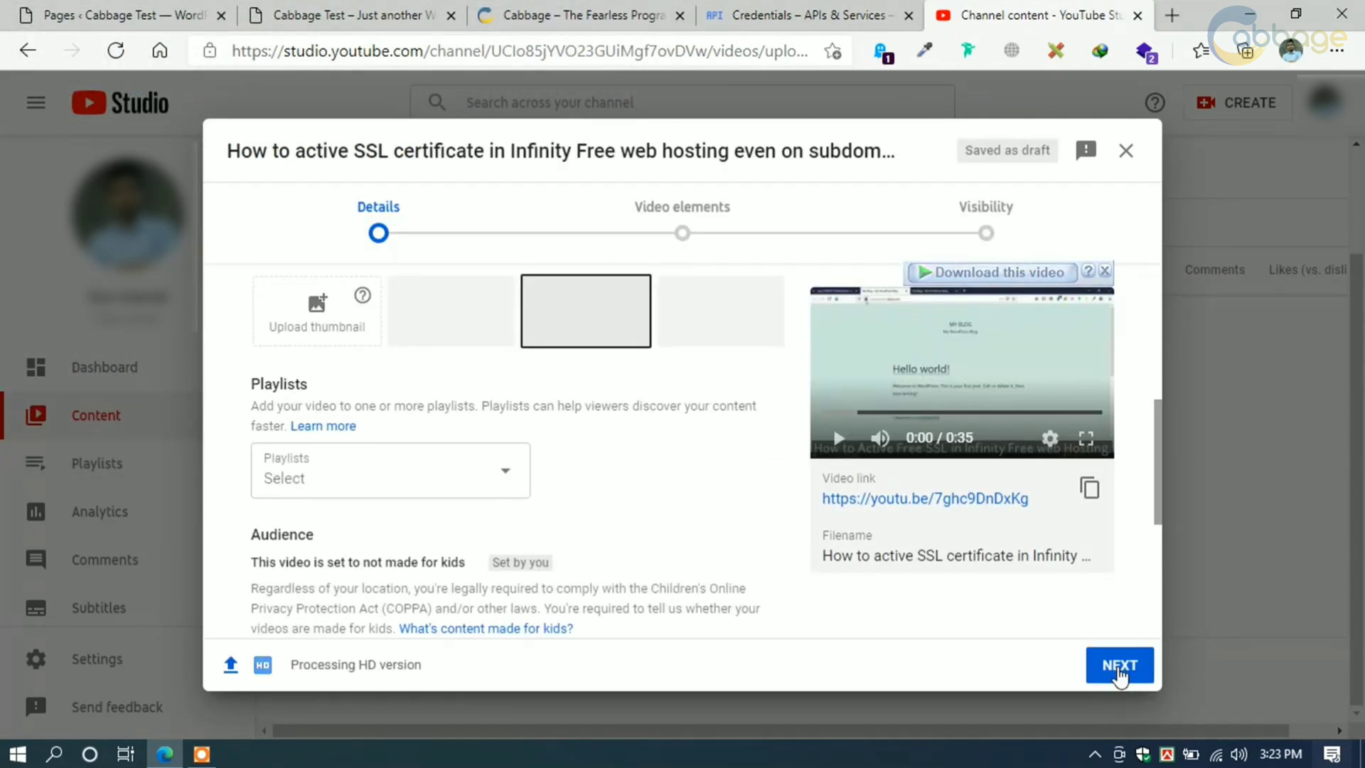
click(1121, 664)
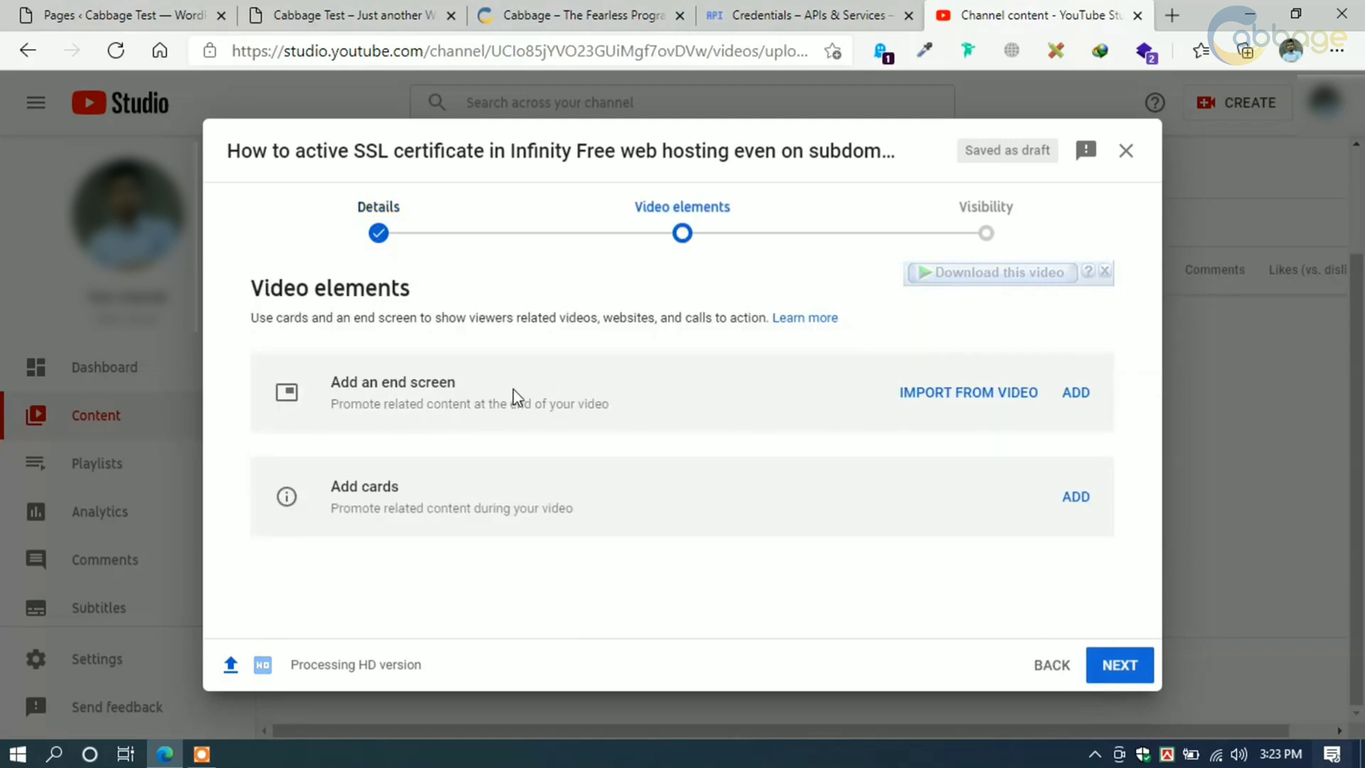
click(1120, 663)
scroll(341, 440, down, 1)
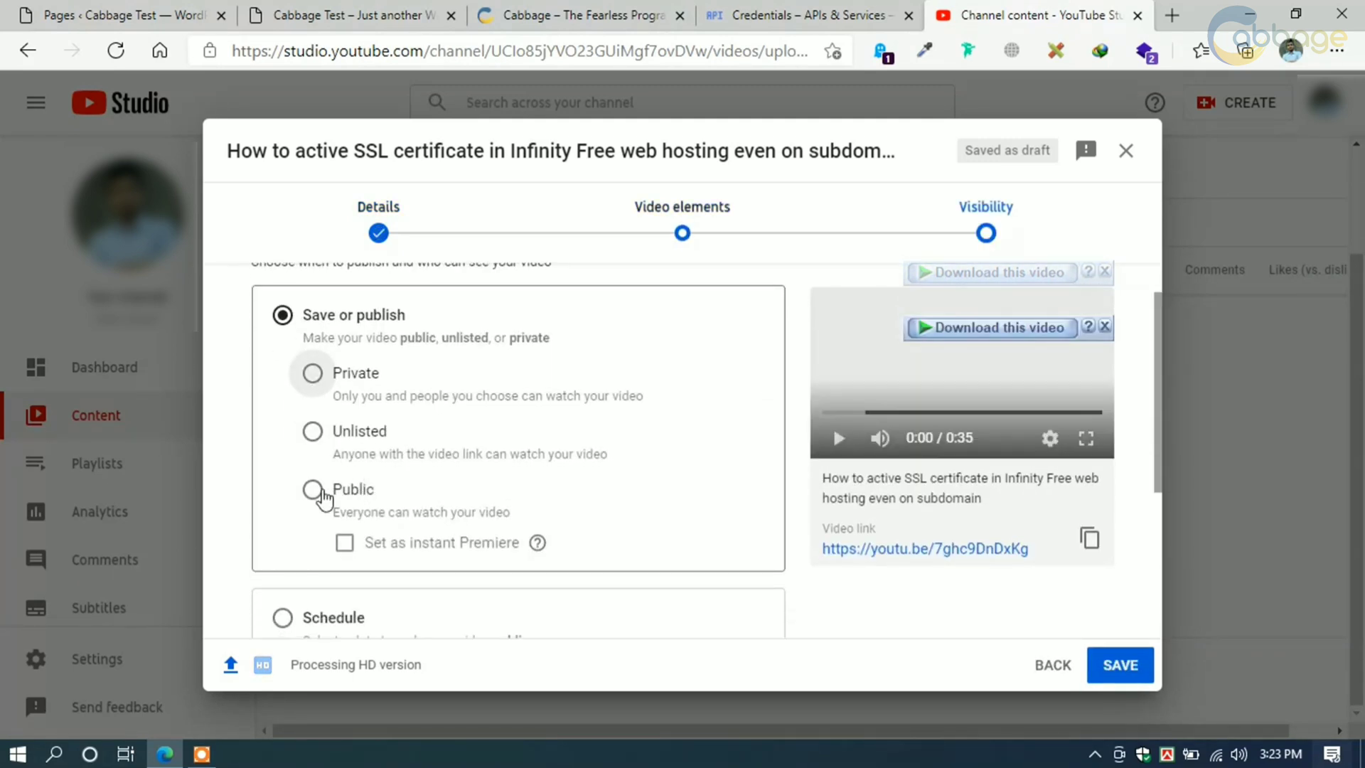
click(313, 489)
scroll(725, 535, down, 2)
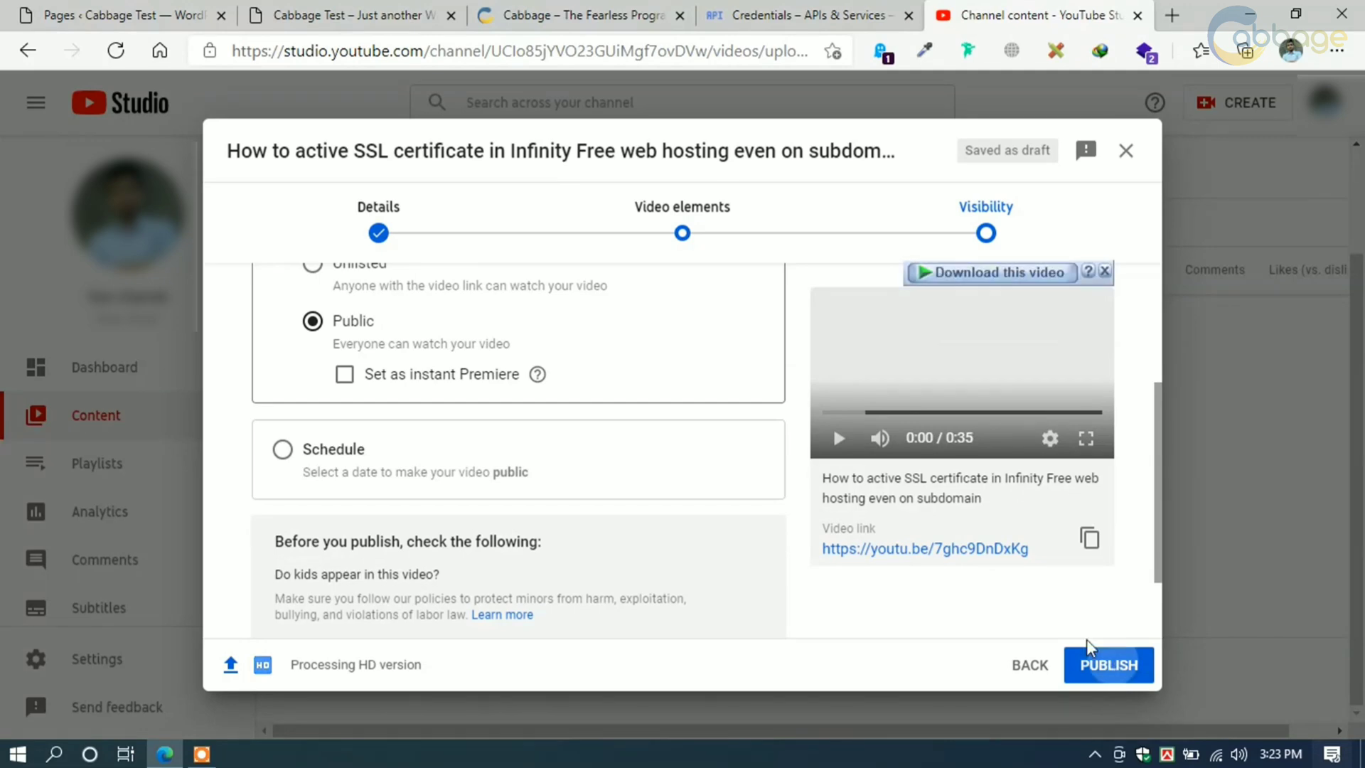
click(1090, 653)
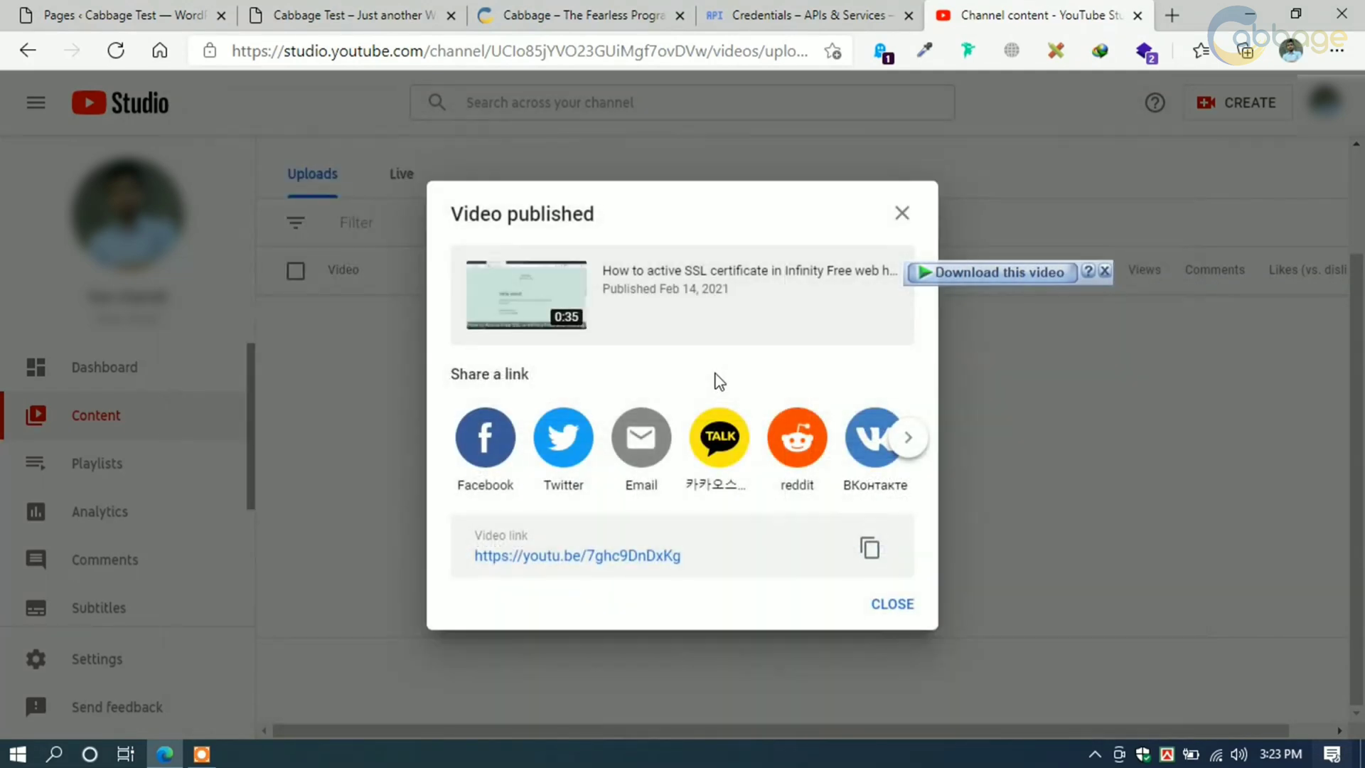
click(900, 215)
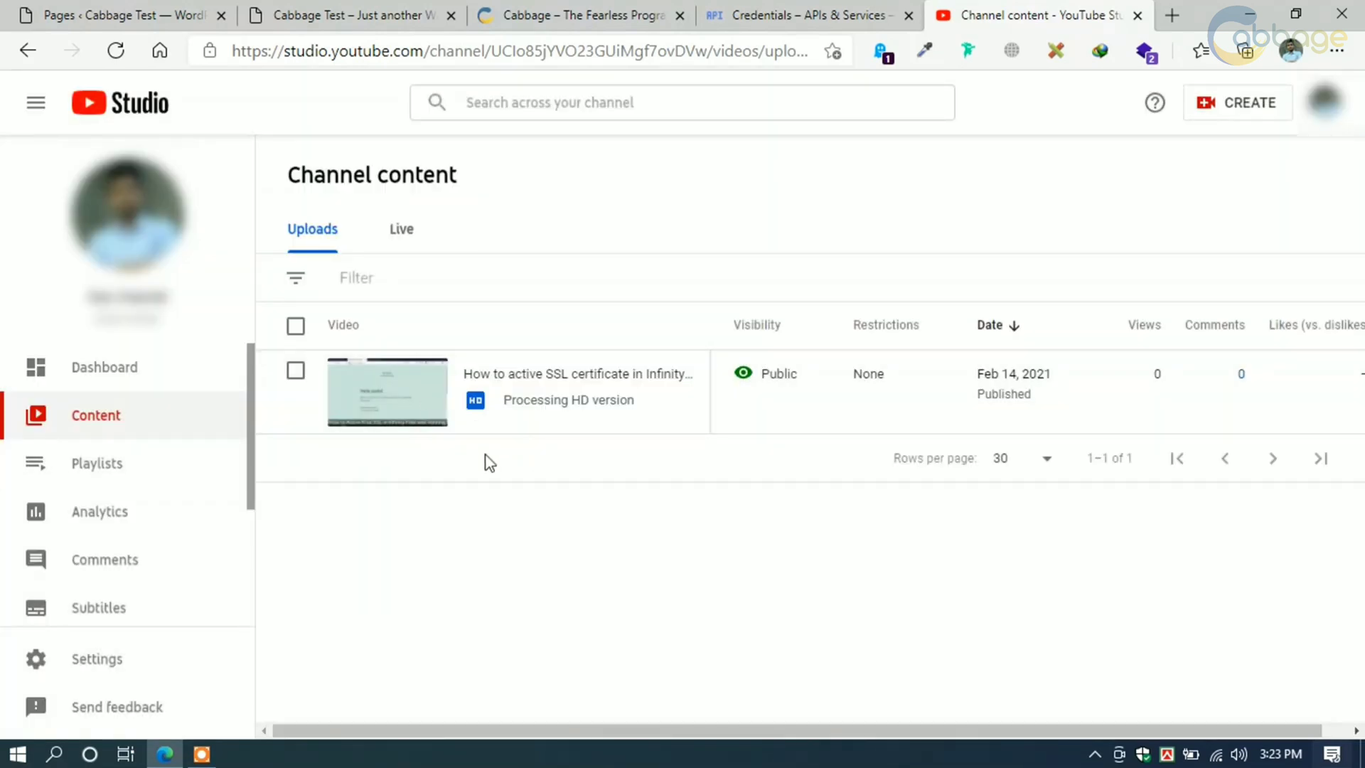
Step: Reload the live Cabbage Test home page and play the video in the gallery to check it
key(ctrl+2)
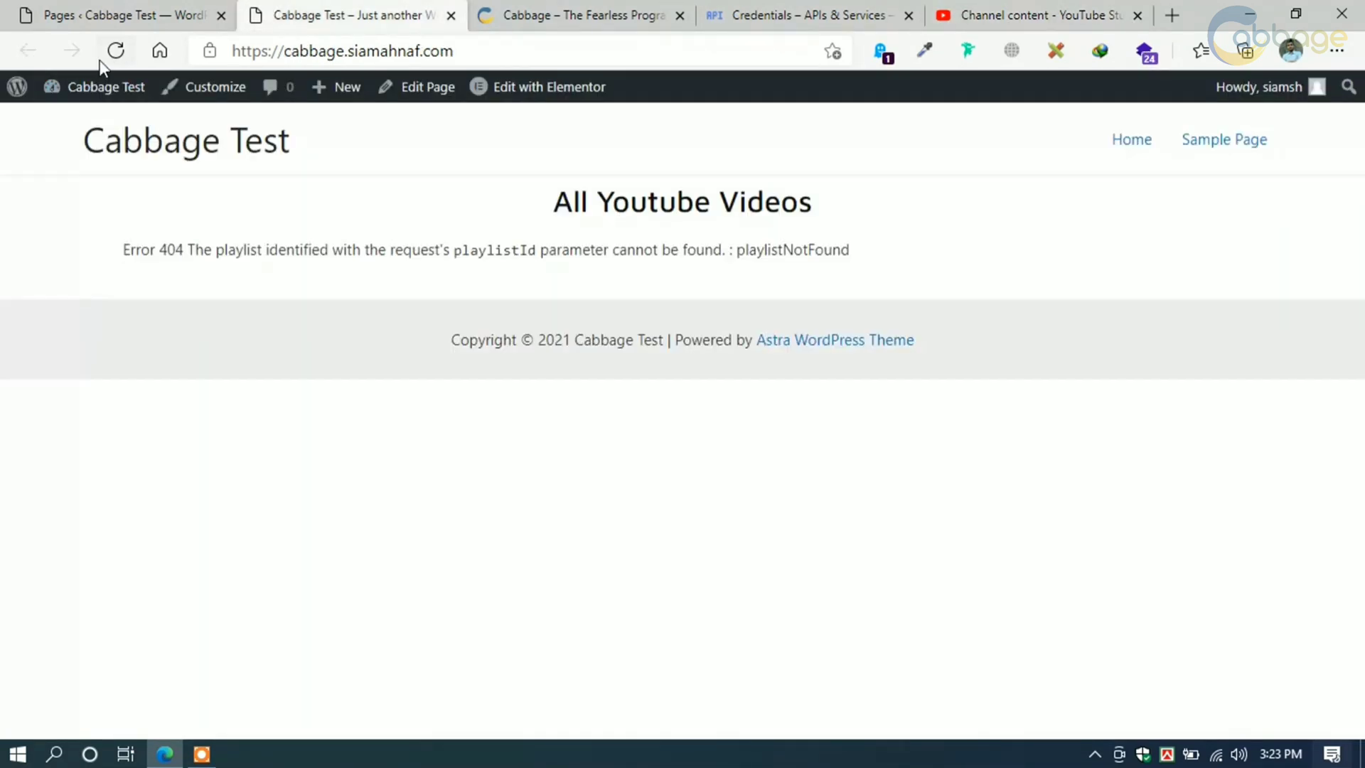
click(116, 50)
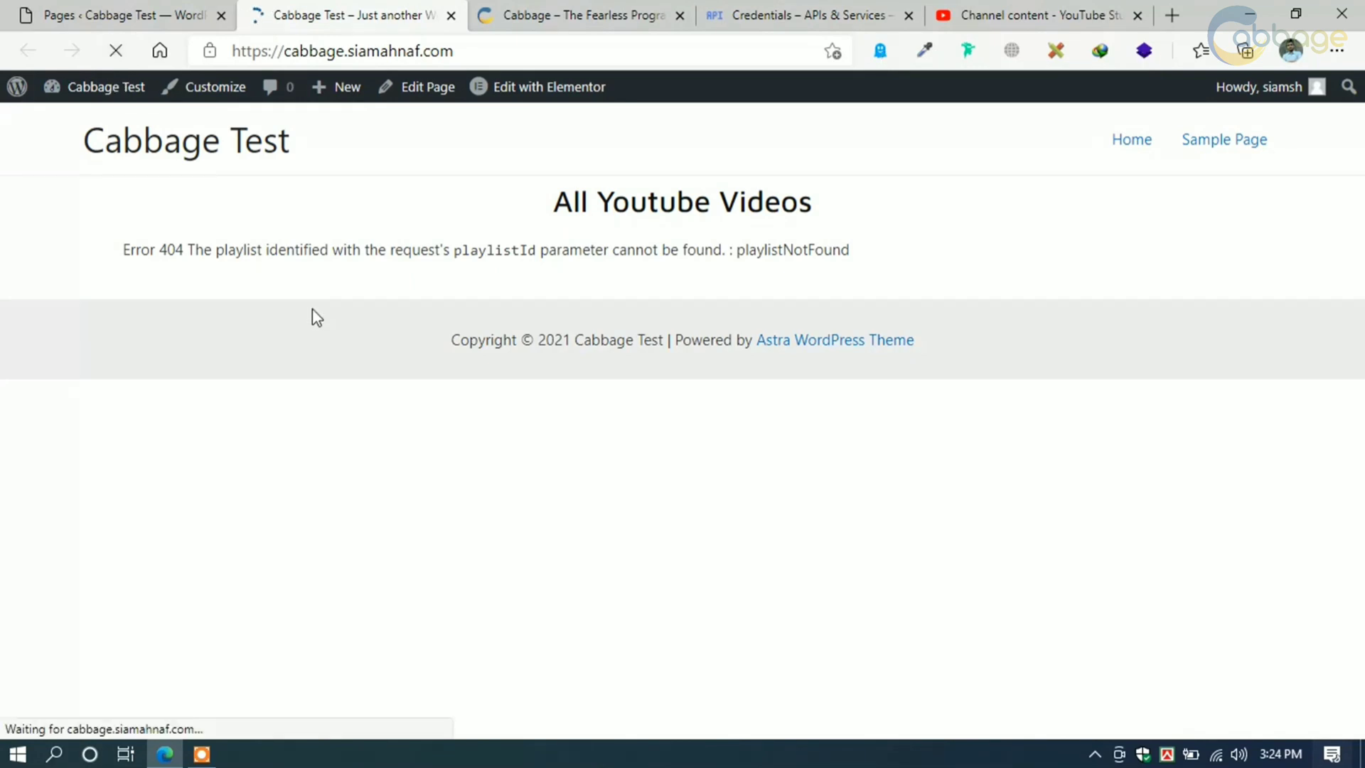
scroll(719, 282, down, 7)
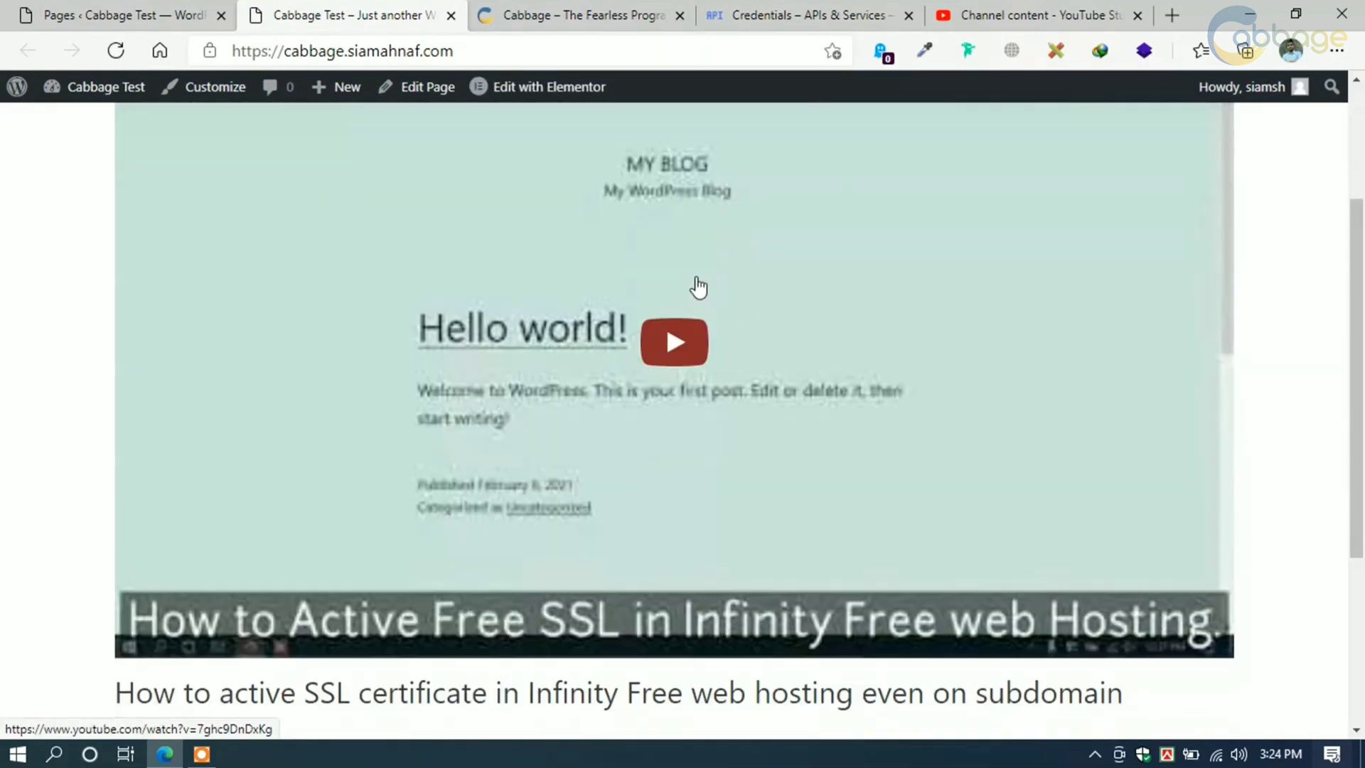
scroll(305, 466, up, 2)
scroll(306, 465, up, 5)
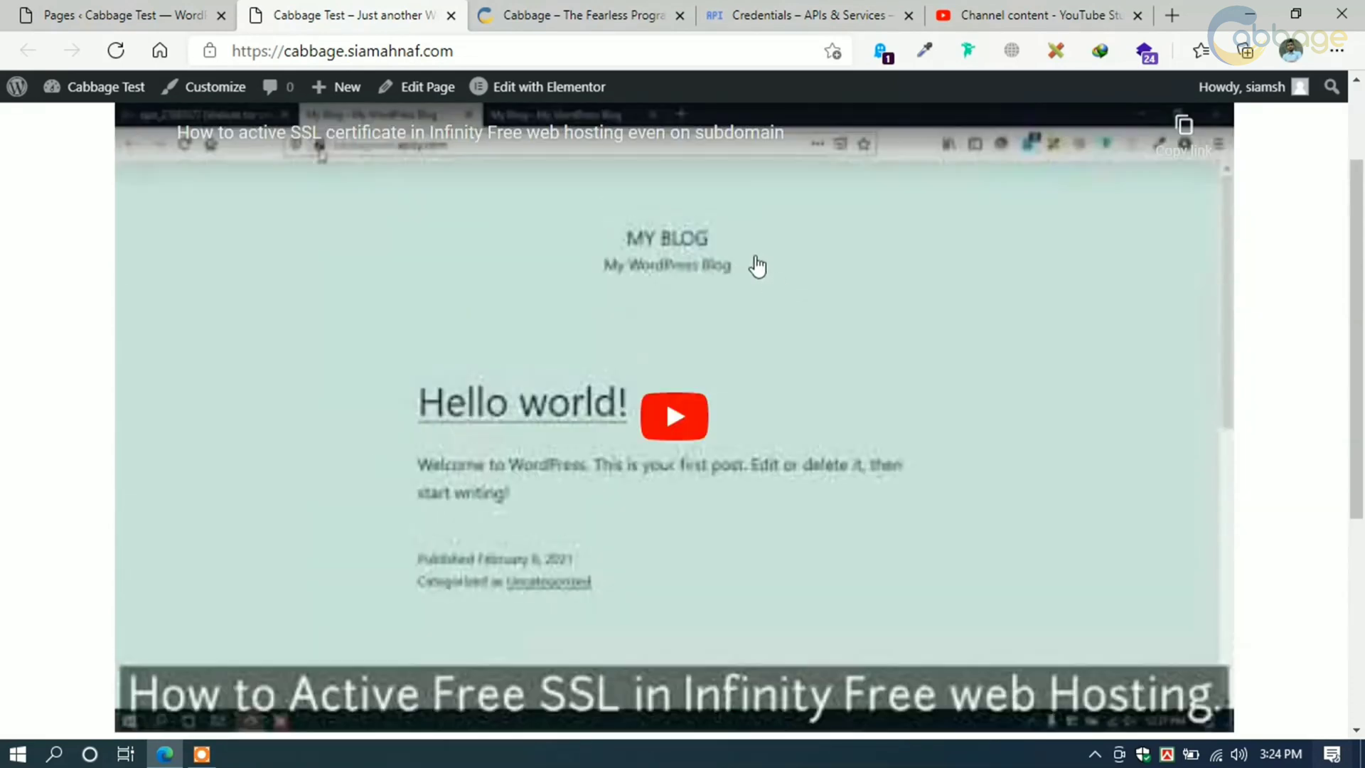
scroll(665, 518, down, 2)
click(637, 462)
scroll(536, 219, down, 3)
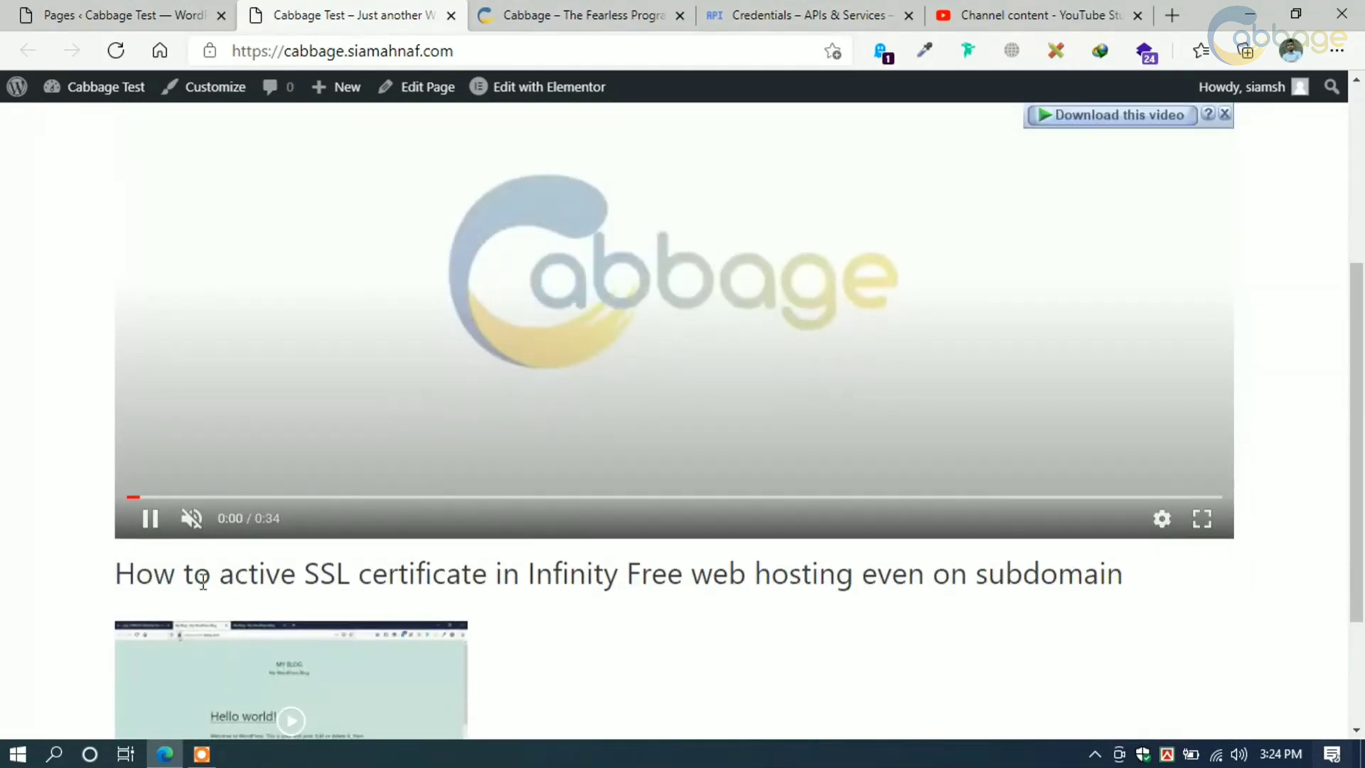
Step: Play the SSL certificate video from its thumbnail below the gallery player on the live home page
scroll(607, 360, up, 3)
scroll(555, 391, down, 5)
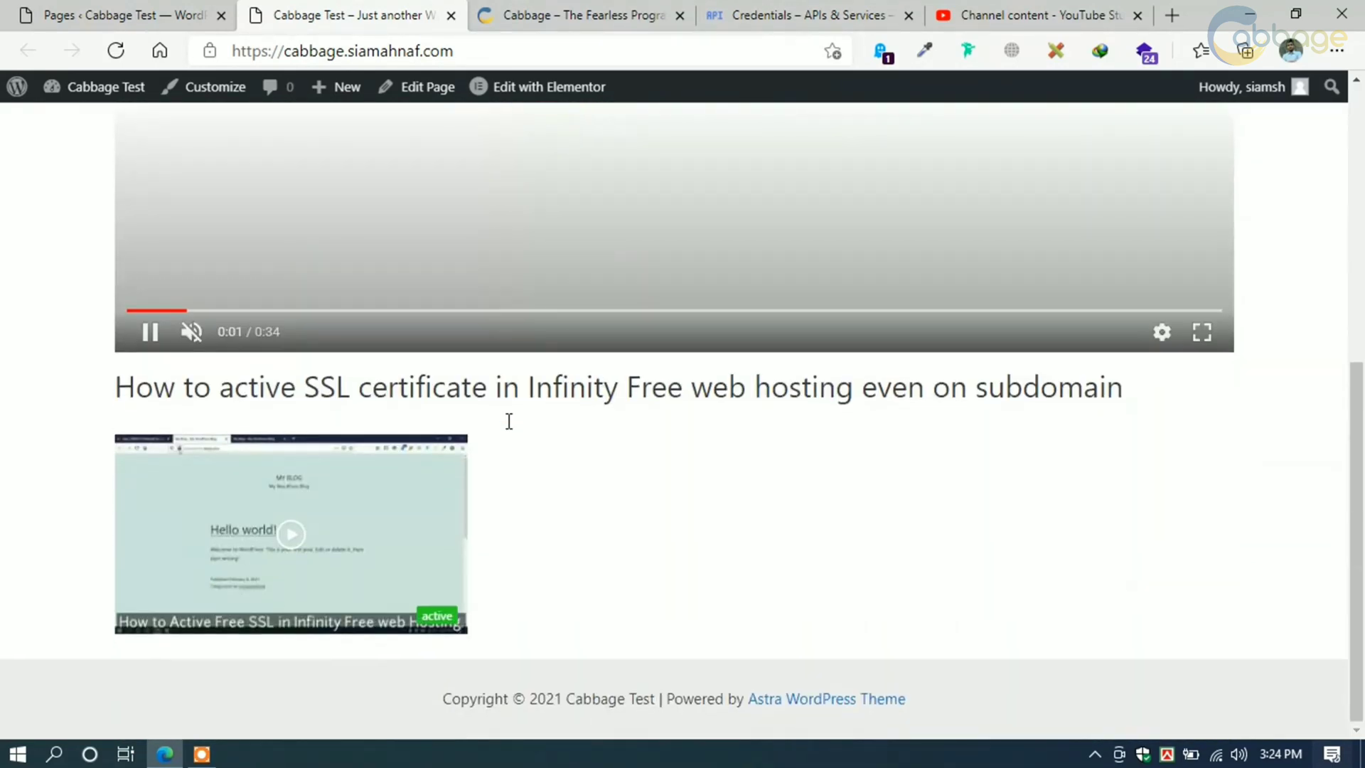
click(298, 556)
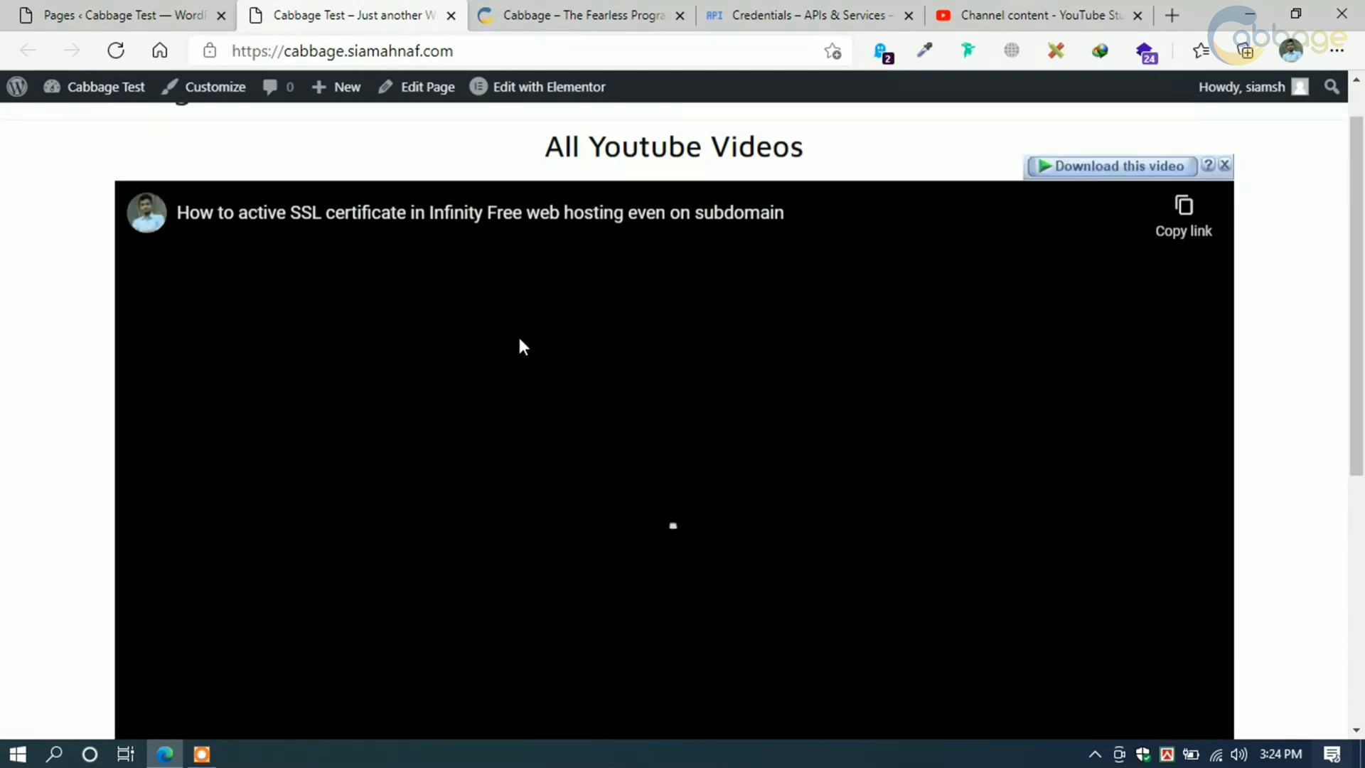
scroll(276, 344, down, 1)
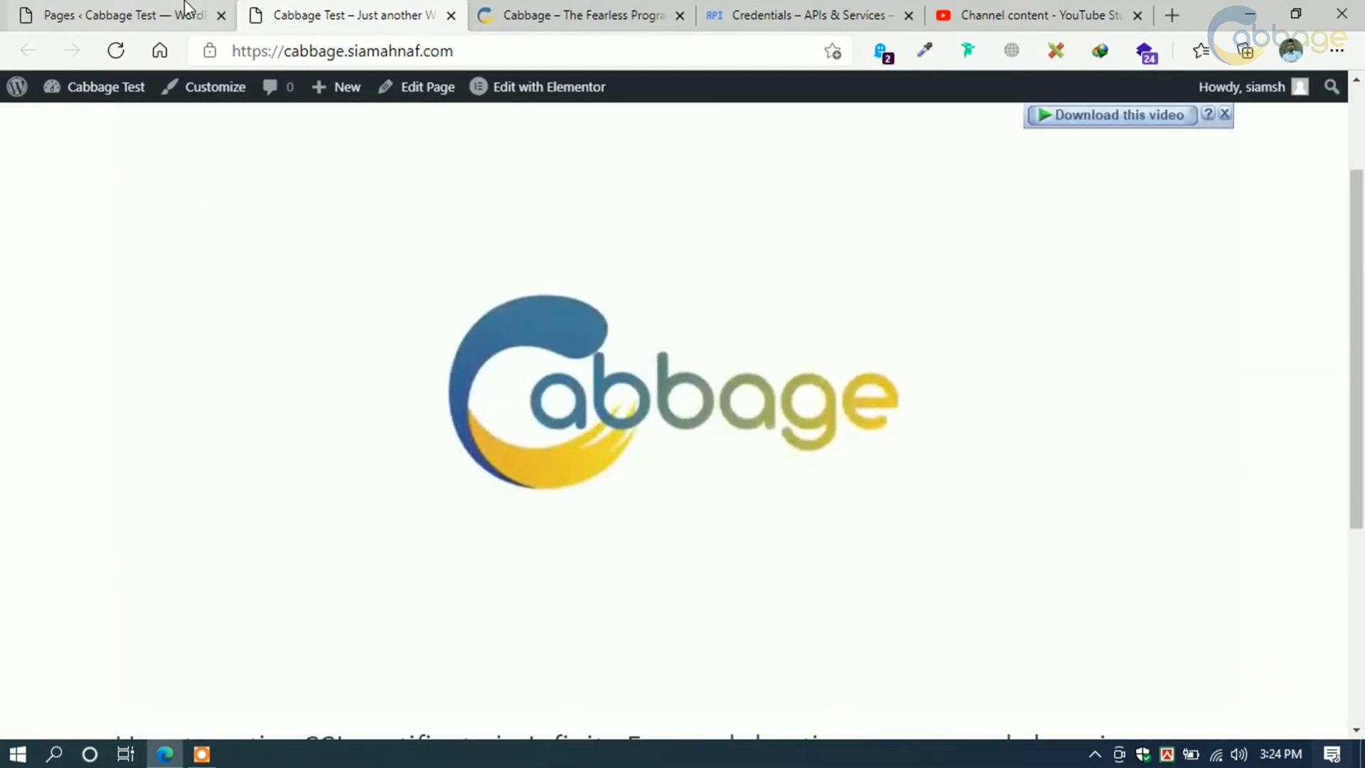
click(107, 16)
click(1024, 10)
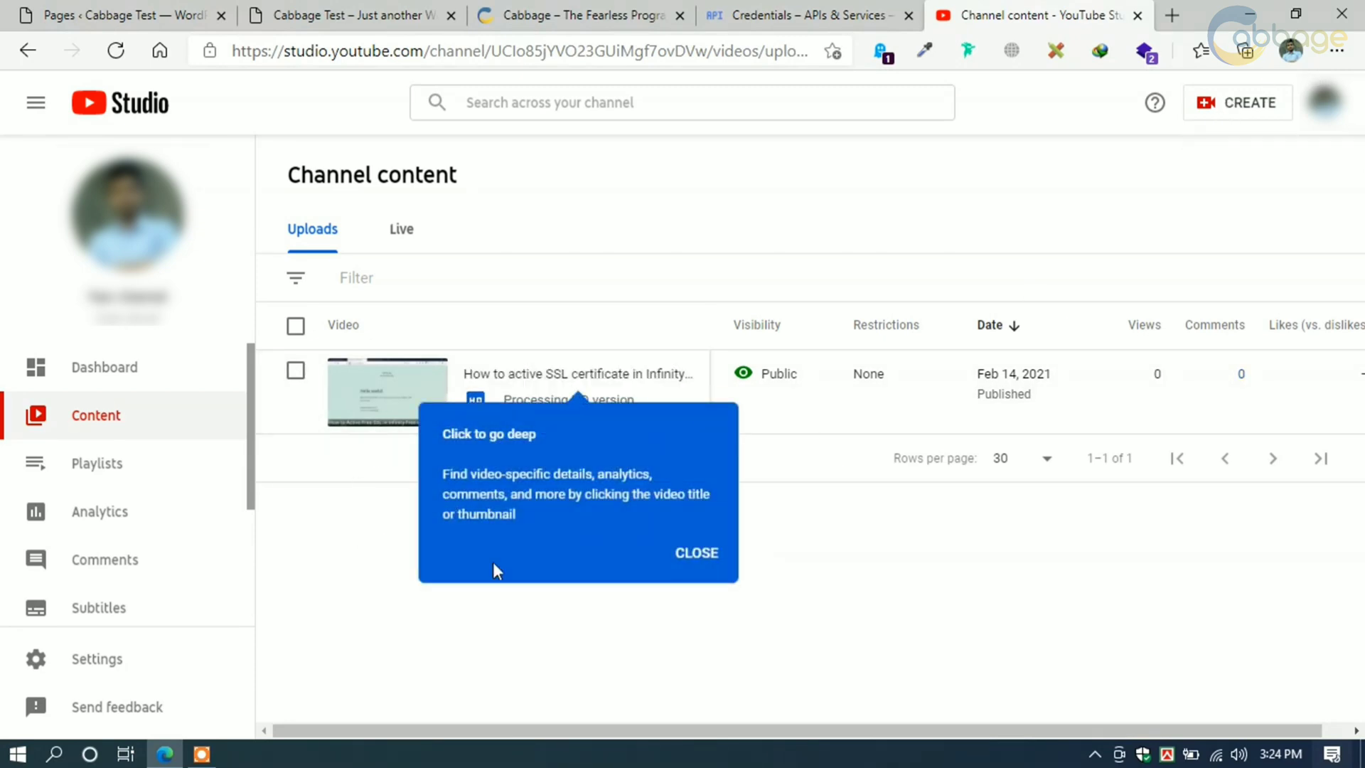
click(341, 16)
scroll(719, 358, down, 5)
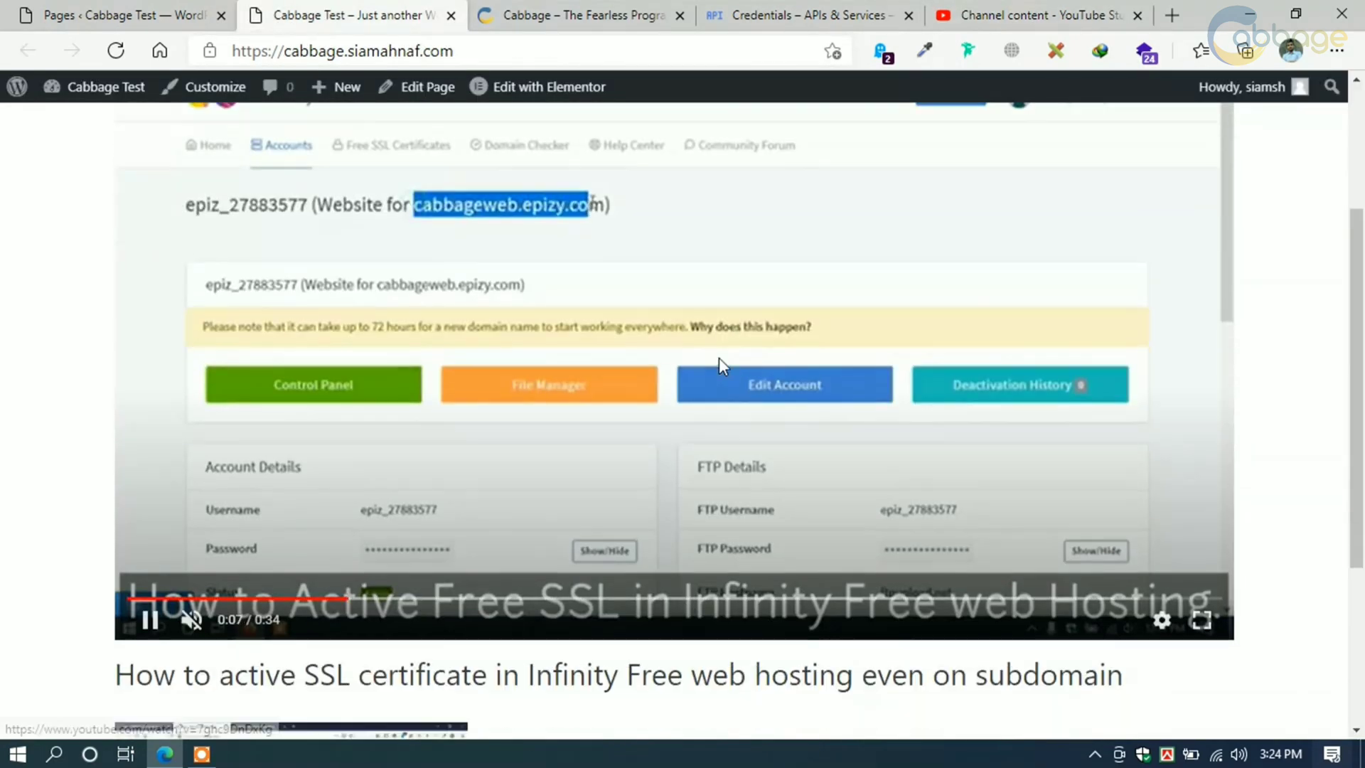
scroll(627, 565, down, 1)
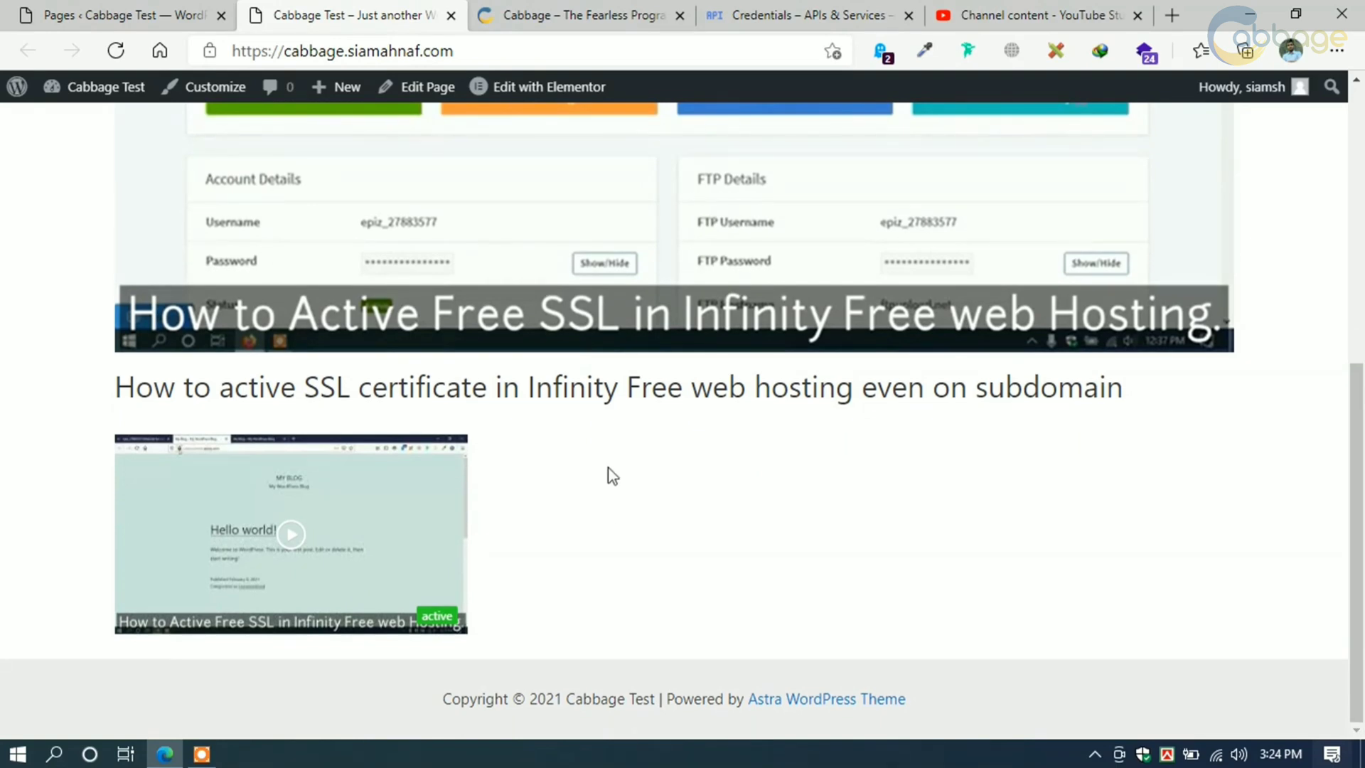